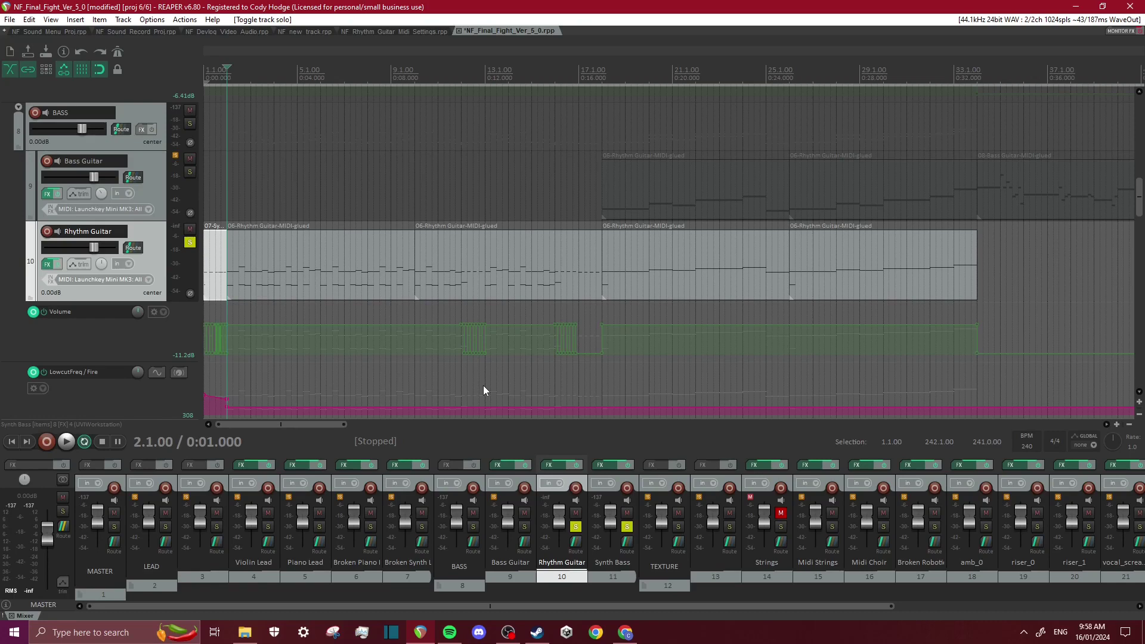
# - Enable the first Fire effect and the Argent Compressor in the Rhythm Guitar track's effects chain
pyautogui.hotkey('ctrl', 'm')
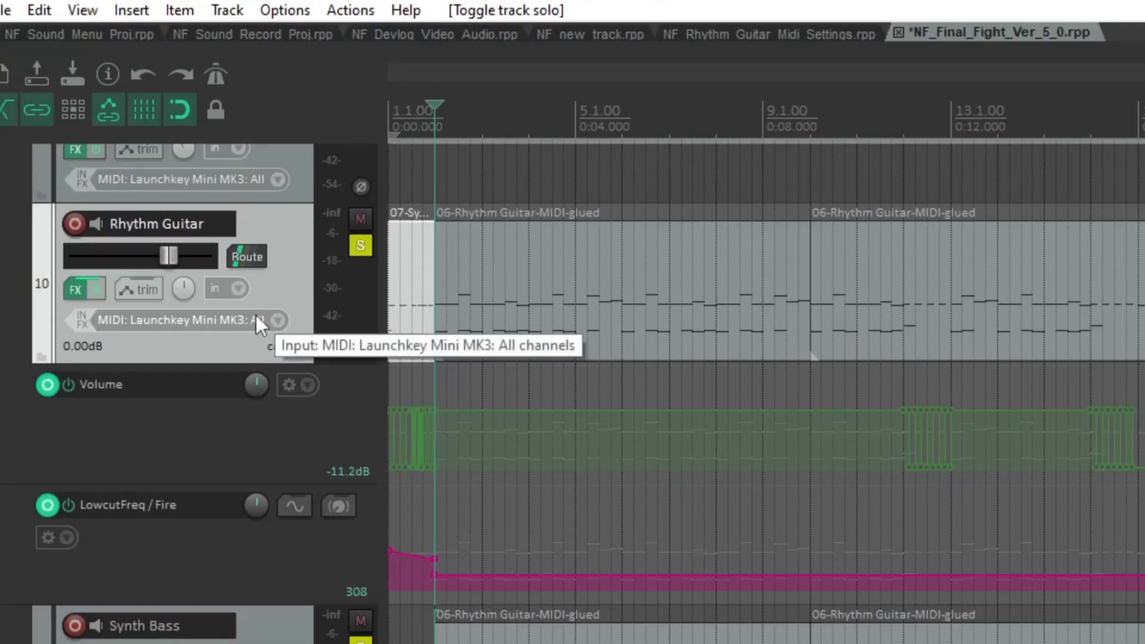
pyautogui.click(50, 159)
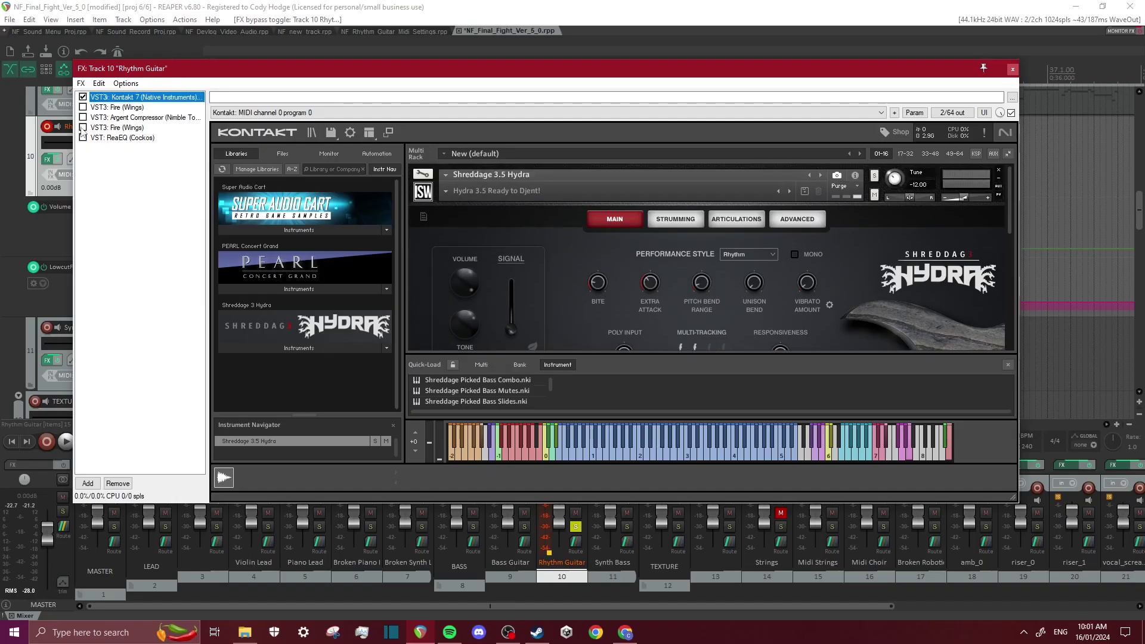
pyautogui.click(83, 107)
pyautogui.click(114, 107)
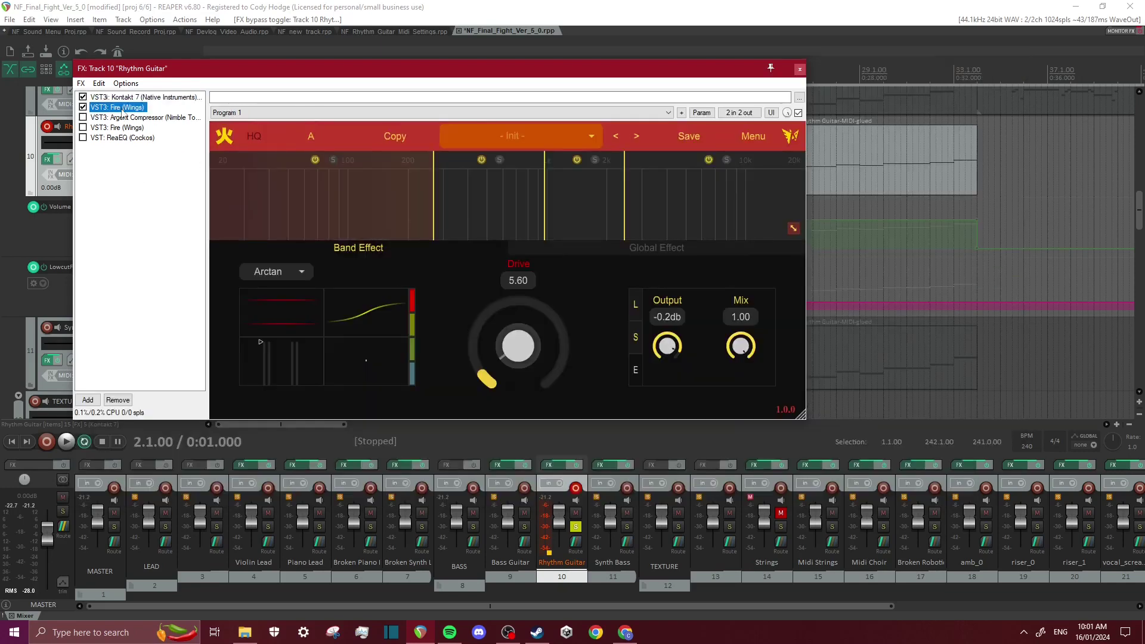
pyautogui.click(83, 118)
pyautogui.click(119, 118)
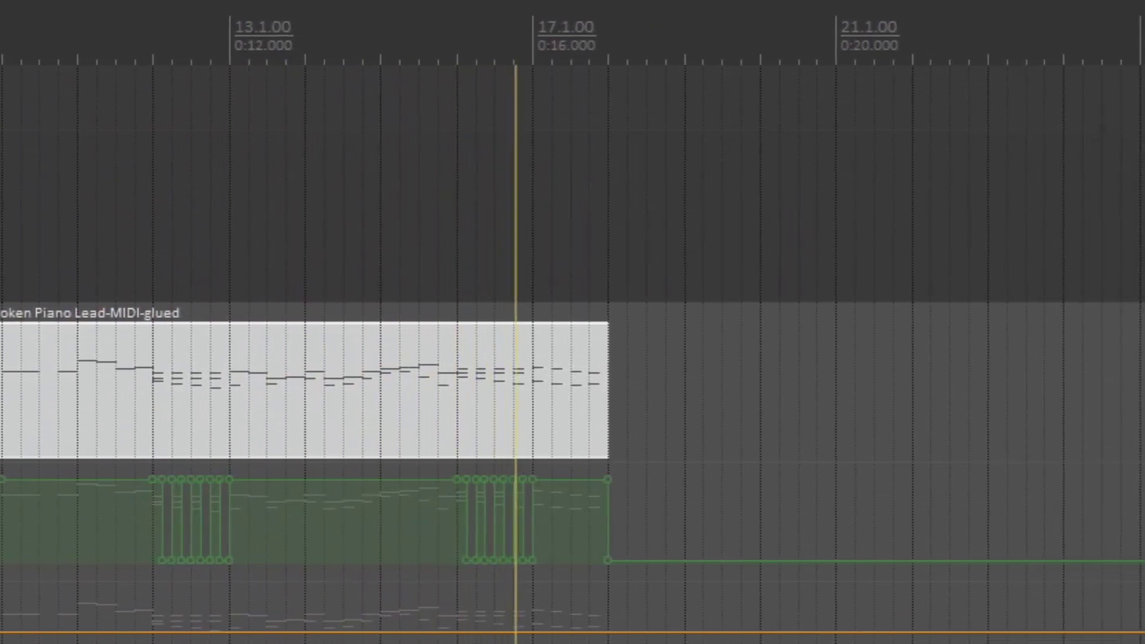
# - Stop playback and bypass every effect after sforzando on the Broken Piano Lead track, from Driftmaker through ReaVerbate
pyautogui.press('space')
pyautogui.click(47, 233)
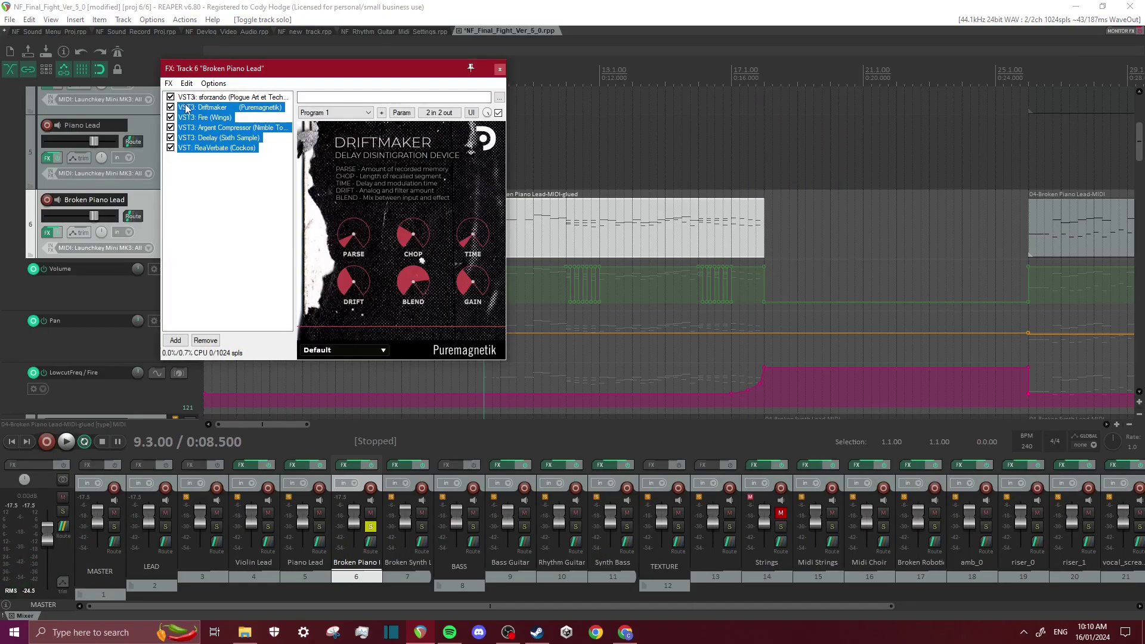
pyautogui.click(171, 108)
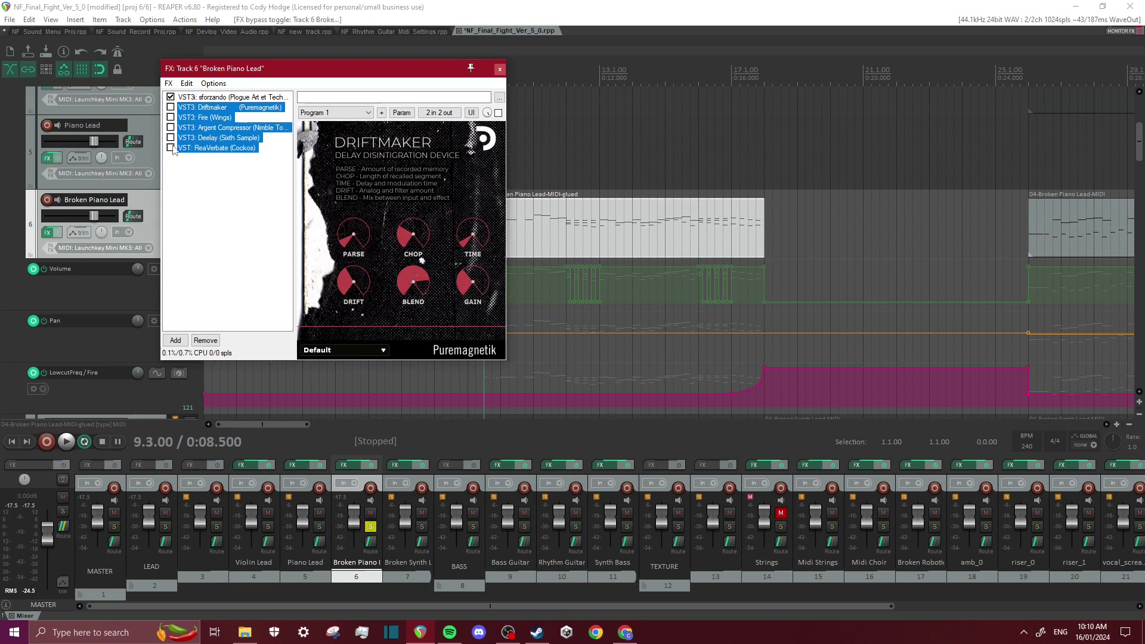
# - View the sforzando and Driftmaker plugins on the Broken Piano Lead track and close its effects chain
pyautogui.click(203, 97)
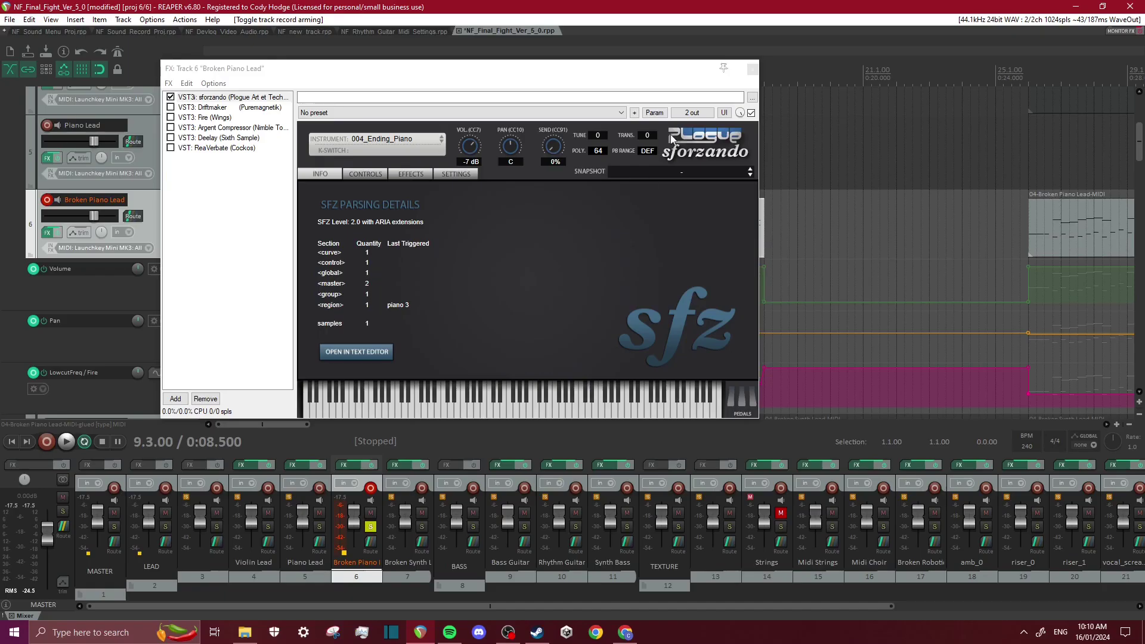
pyautogui.click(203, 107)
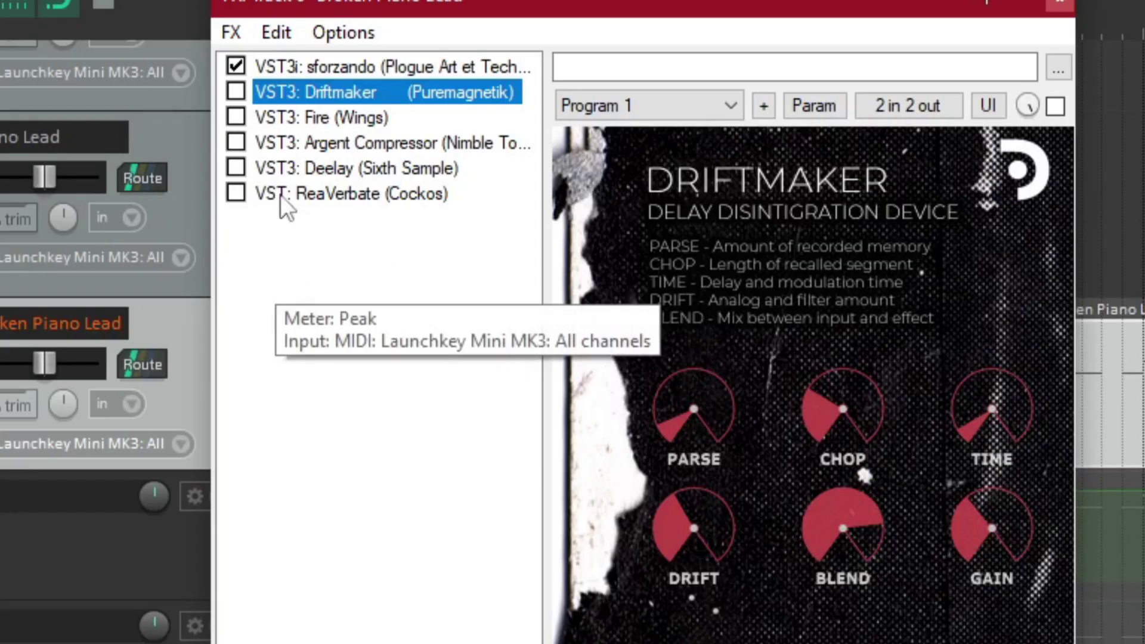
pyautogui.press('Escape')
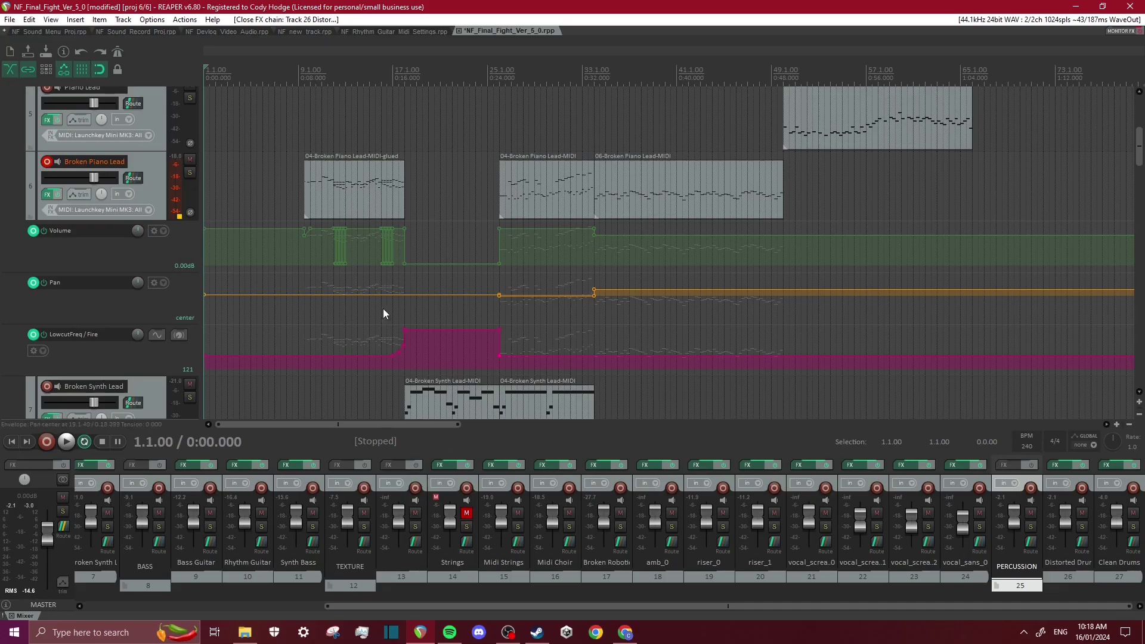
# - Play the arrangement from 16.3.00, near the end of the first Broken Piano Lead clip, into the Broken Synth Lead section
pyautogui.click(388, 191)
pyautogui.scroll(3, 442, 224)
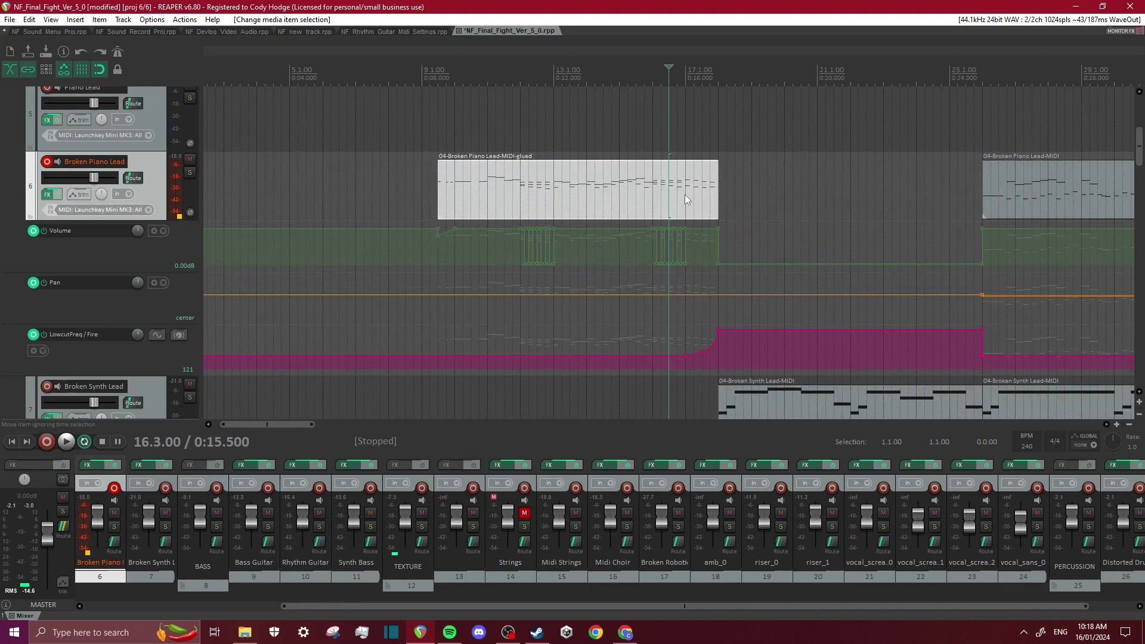
pyautogui.press('space')
pyautogui.scroll(-2, 803, 334)
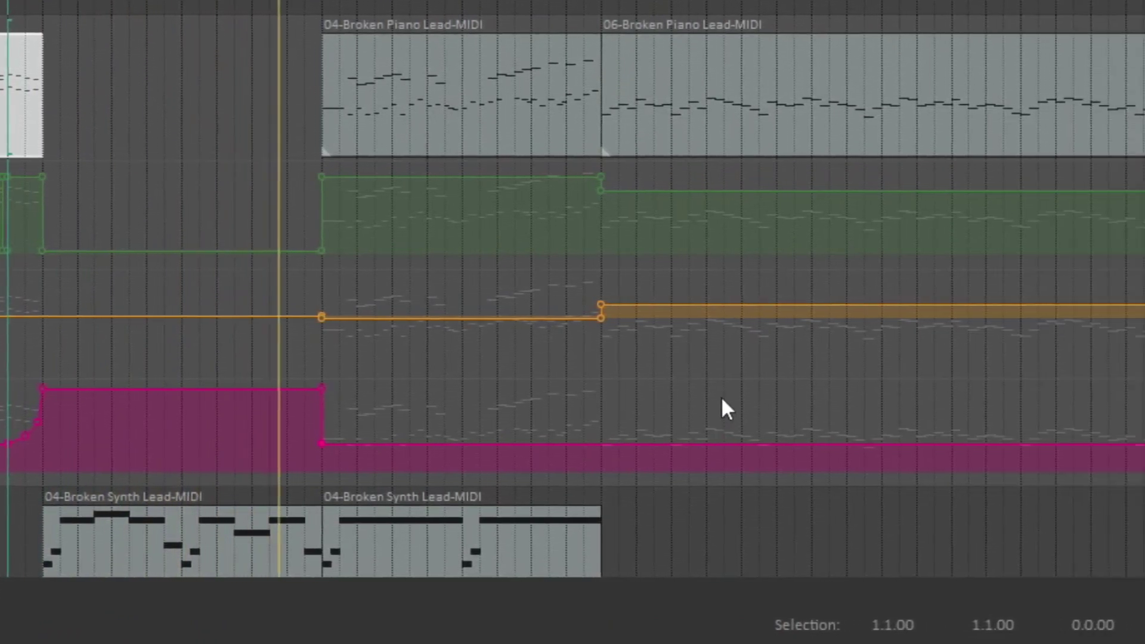
pyautogui.press('space')
pyautogui.scroll(2, 703, 371)
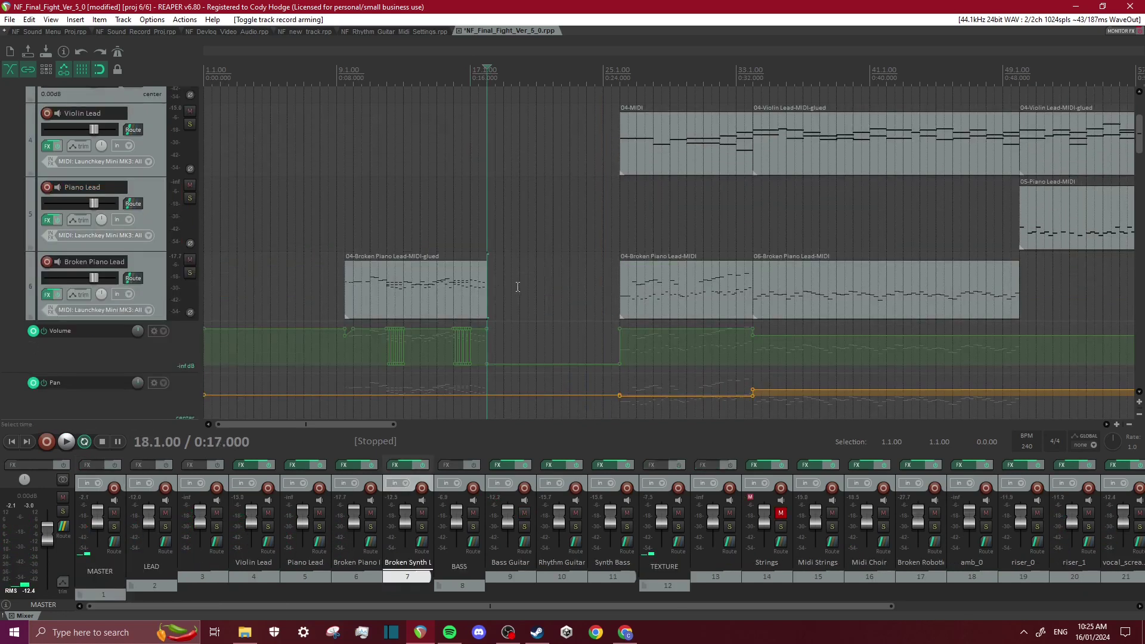
# - Play the arrangement from 26.1.00 with the Violin Lead and Broken Piano Lead clips in view, and stop it
pyautogui.click(617, 213)
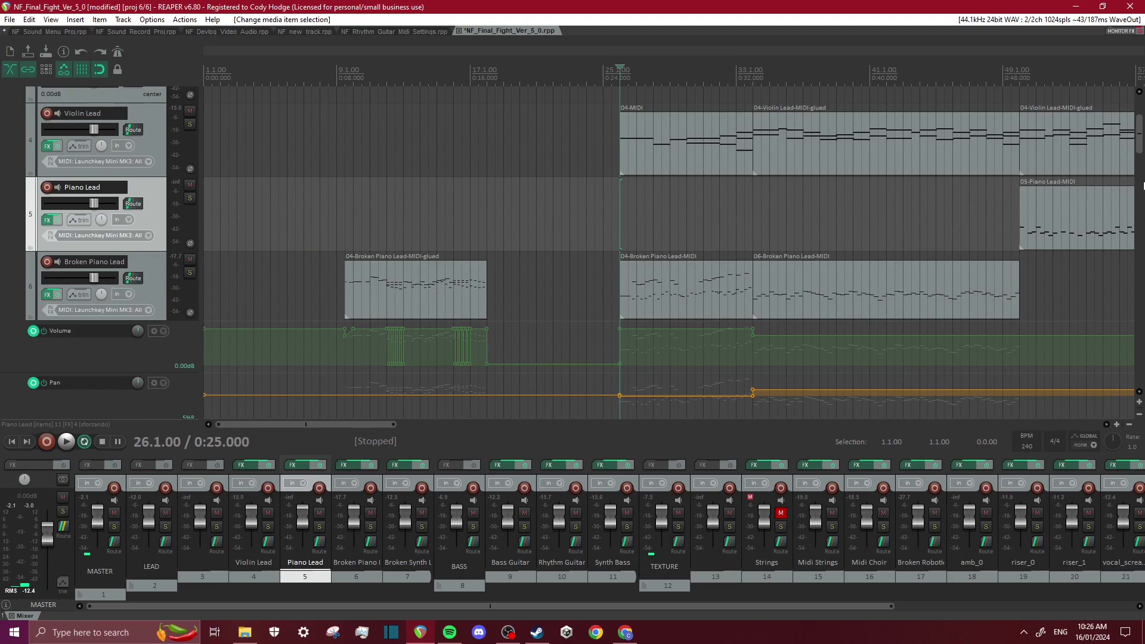
pyautogui.moveTo(1142, 157); pyautogui.dragTo(1143, 147)
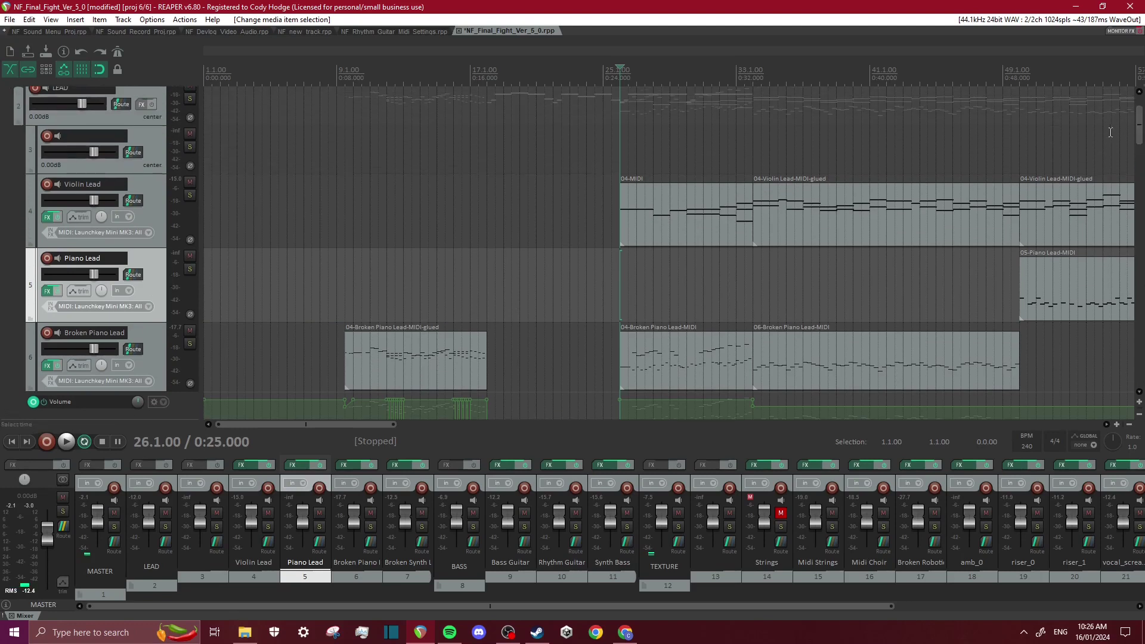
pyautogui.press('space')
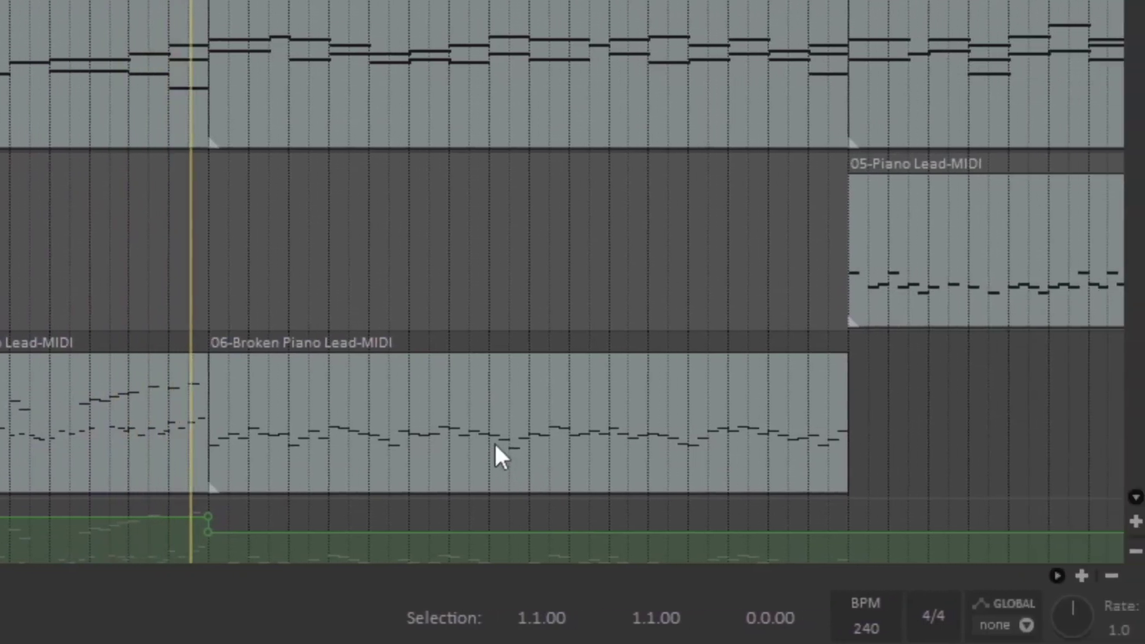
pyautogui.press('space')
# - Solo the Violin Lead and Broken Piano Lead tracks and arm Broken Piano Lead for recording
pyautogui.scroll(-4, 803, 140)
pyautogui.scroll(2, 803, 139)
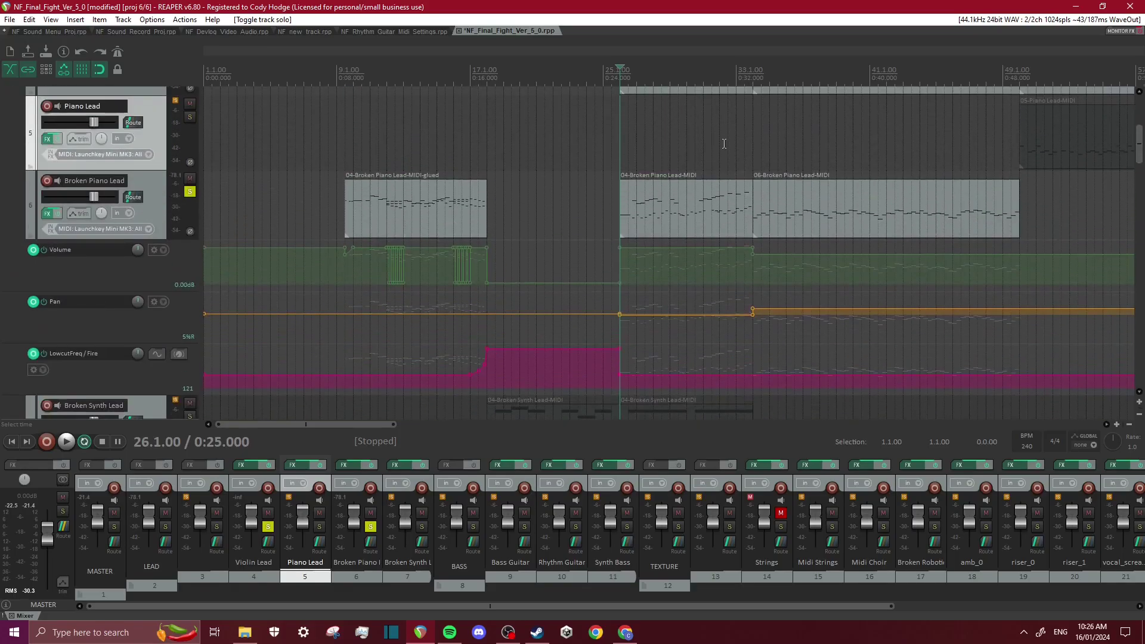
pyautogui.scroll(3, 692, 194)
pyautogui.click(59, 67)
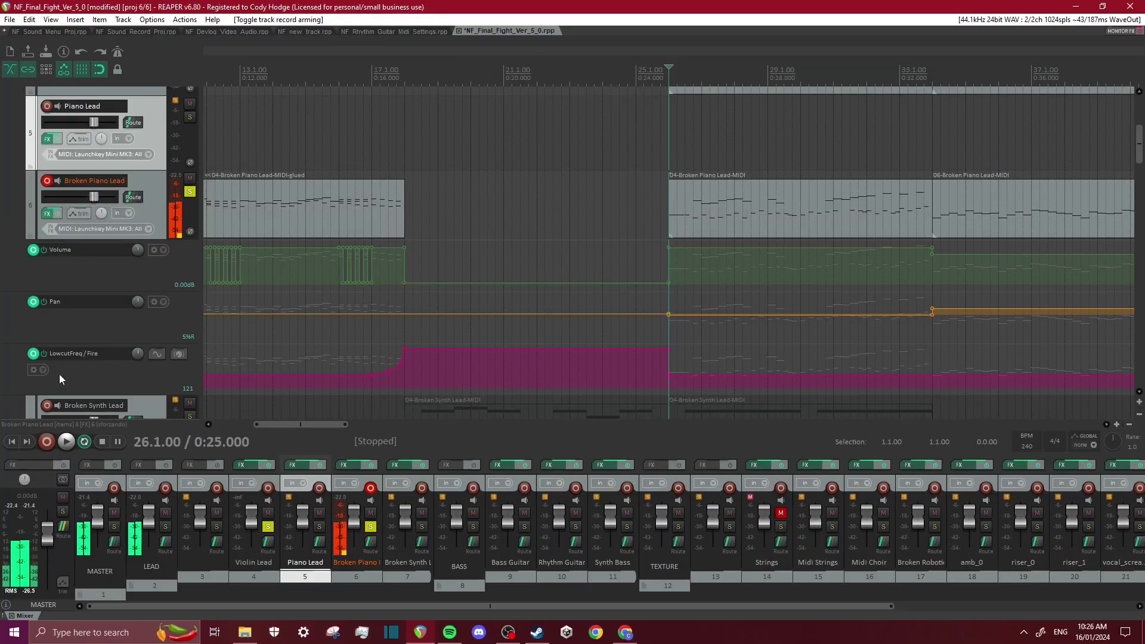
# - Solo the Broken Synth Lead track and unsolo Broken Piano Lead
pyautogui.click(189, 416)
pyautogui.click(190, 190)
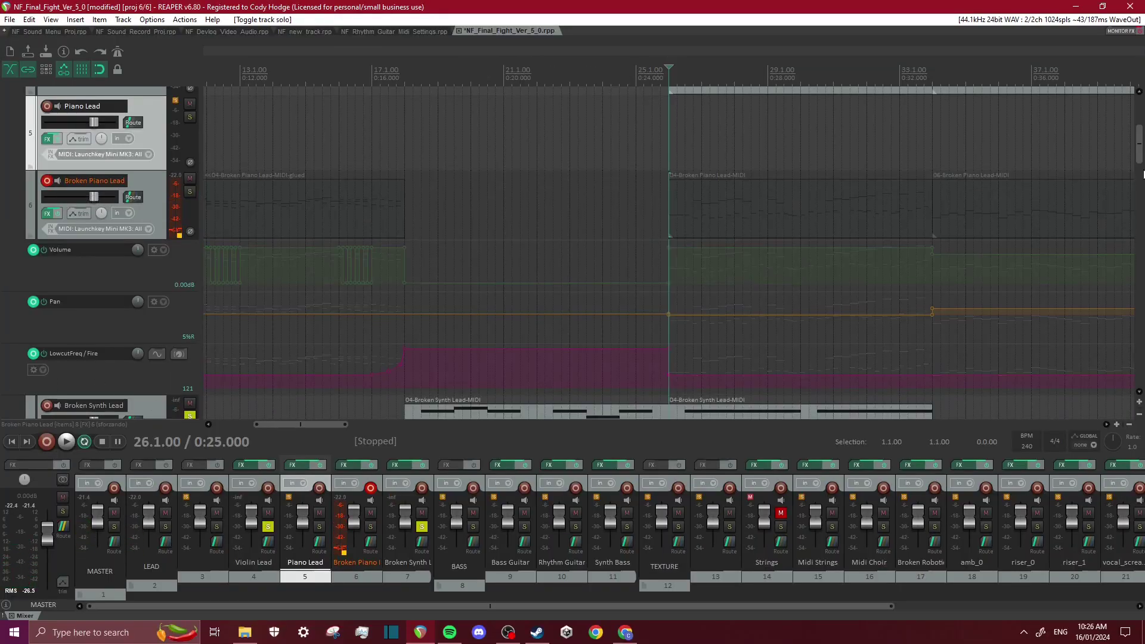
pyautogui.scroll(-3, 565, 349)
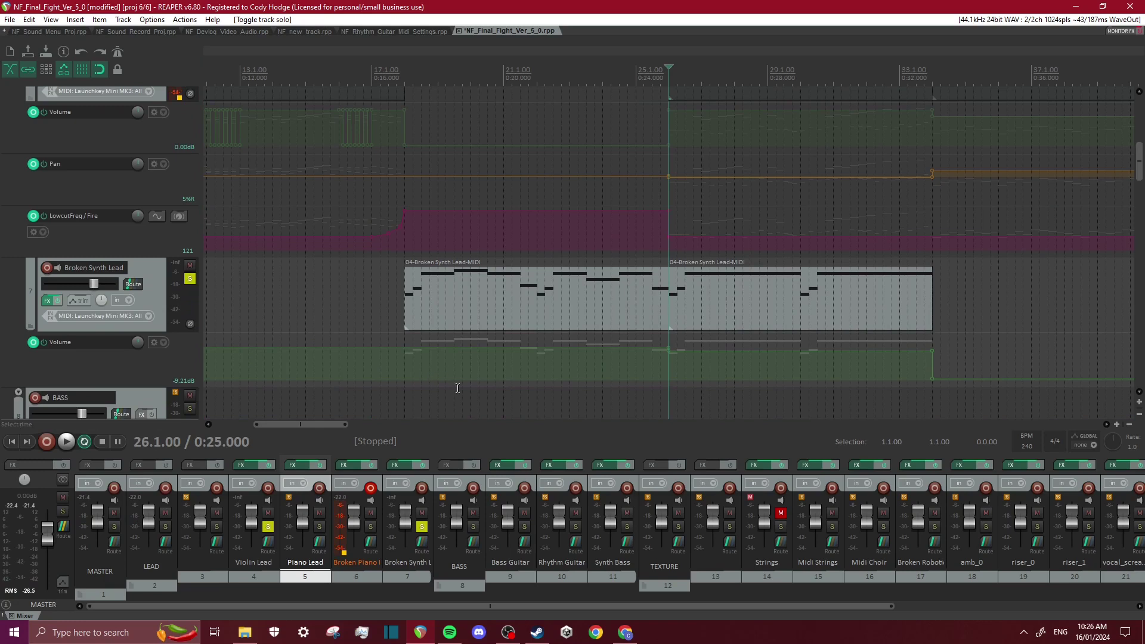
pyautogui.press('v')
pyautogui.scroll(-1, 374, 303)
pyautogui.click(156, 279)
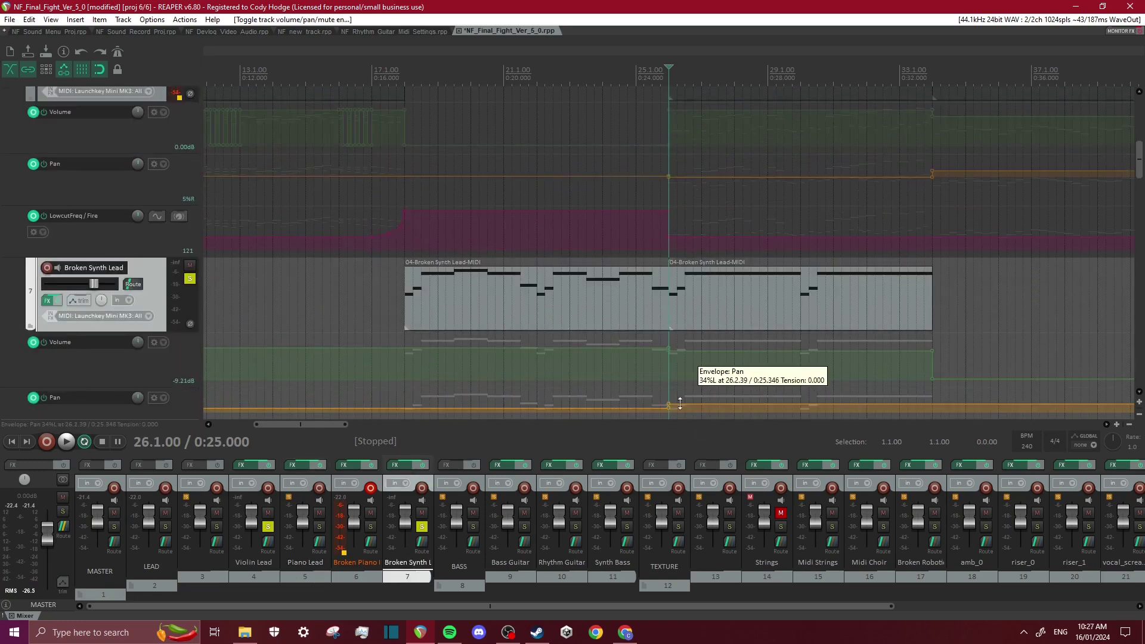
pyautogui.press('p')
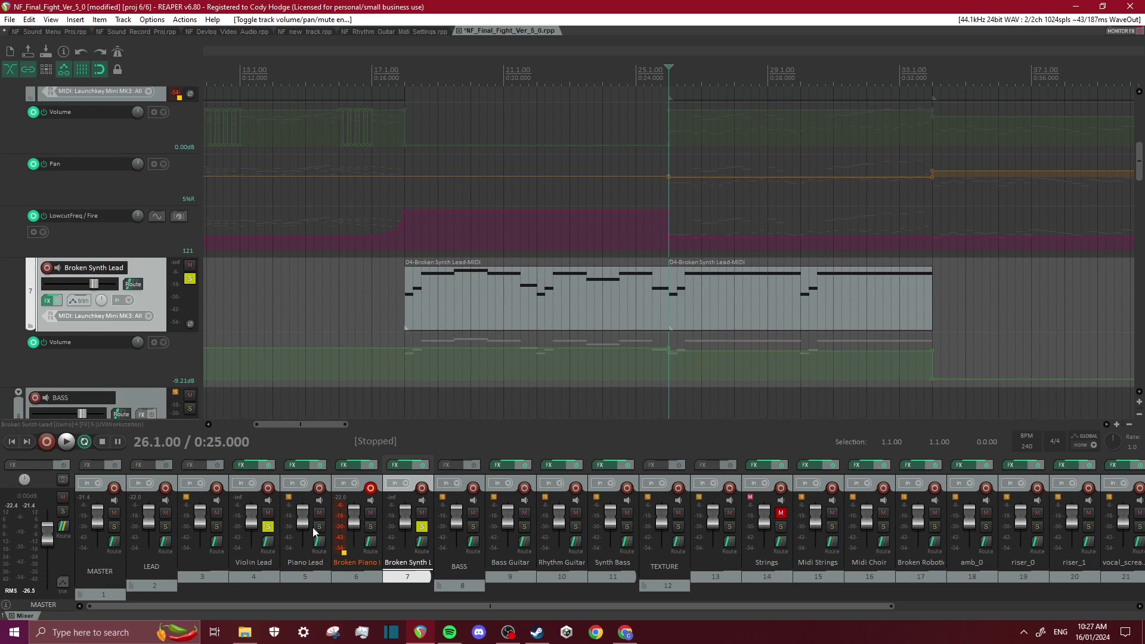
# - Unsolo the Violin Lead track and briefly play the soloed Broken Synth Lead from 26.1.00
pyautogui.click(267, 527)
pyautogui.press('space')
pyautogui.press('space')
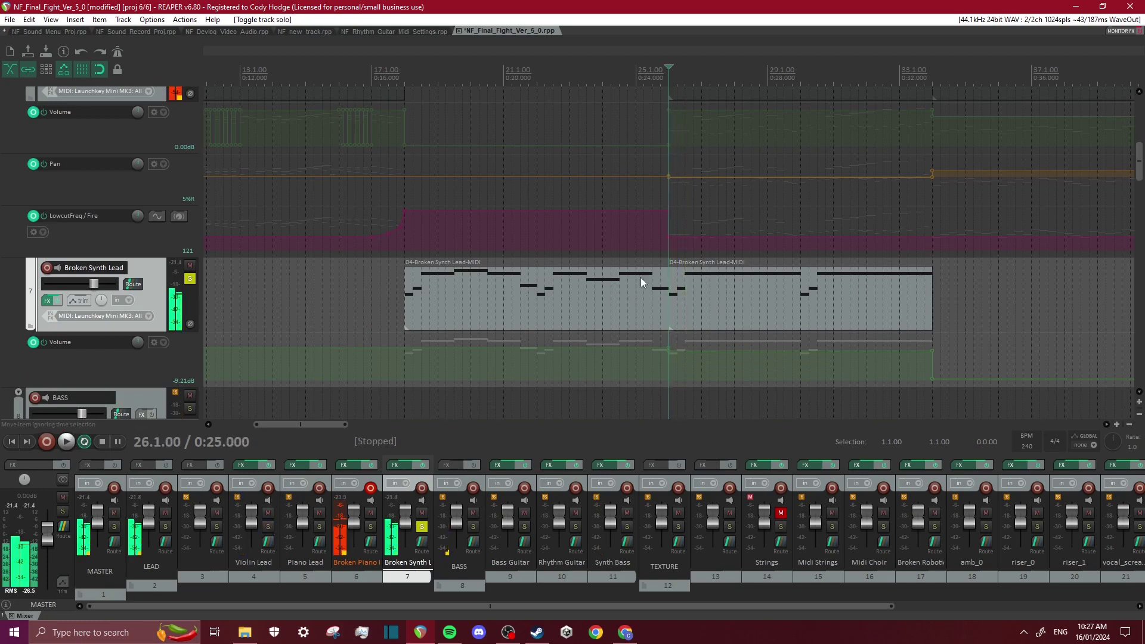
# - Switch the solo from Broken Synth Lead to the Broken Piano Lead and Violin Lead tracks
pyautogui.moveTo(1140, 160); pyautogui.dragTo(1140, 136)
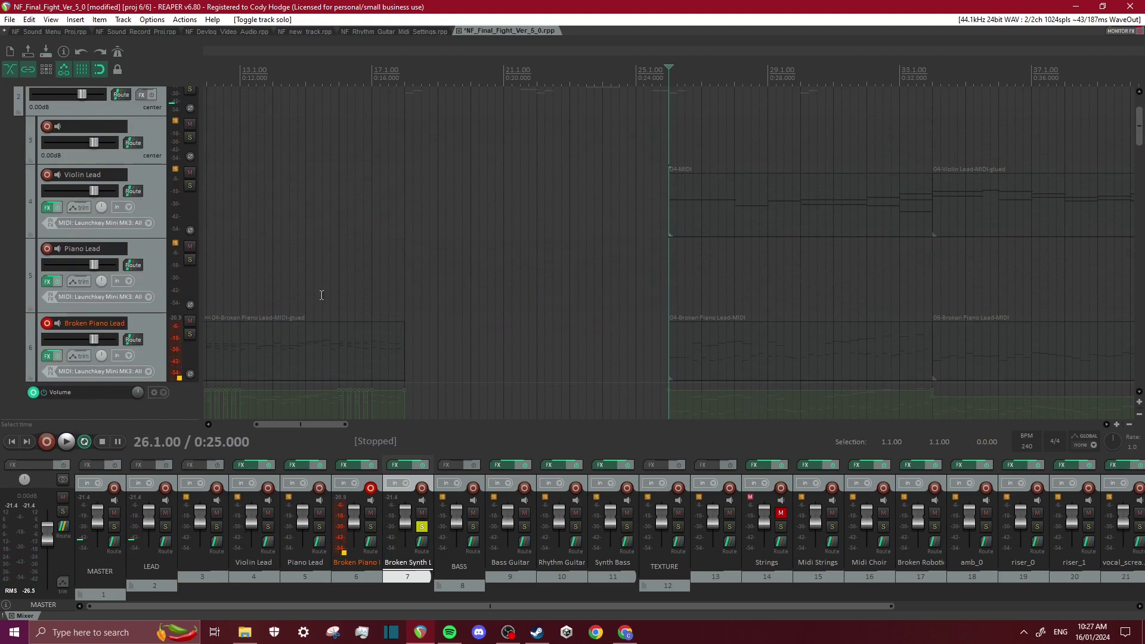
pyautogui.click(189, 334)
pyautogui.click(190, 186)
pyautogui.click(190, 186)
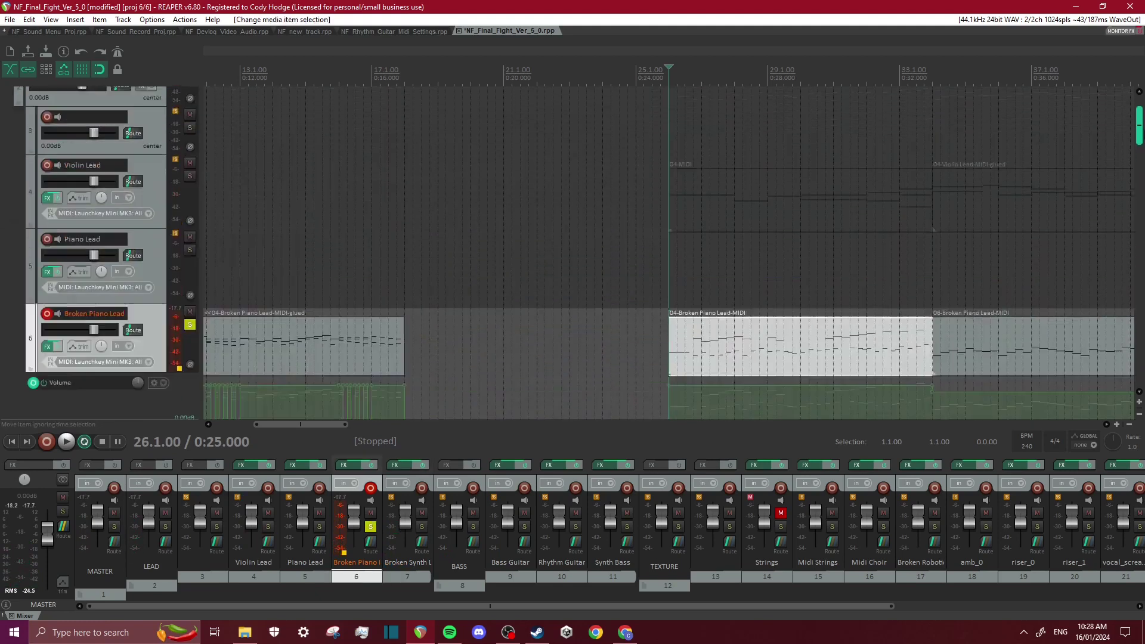
pyautogui.click(190, 210)
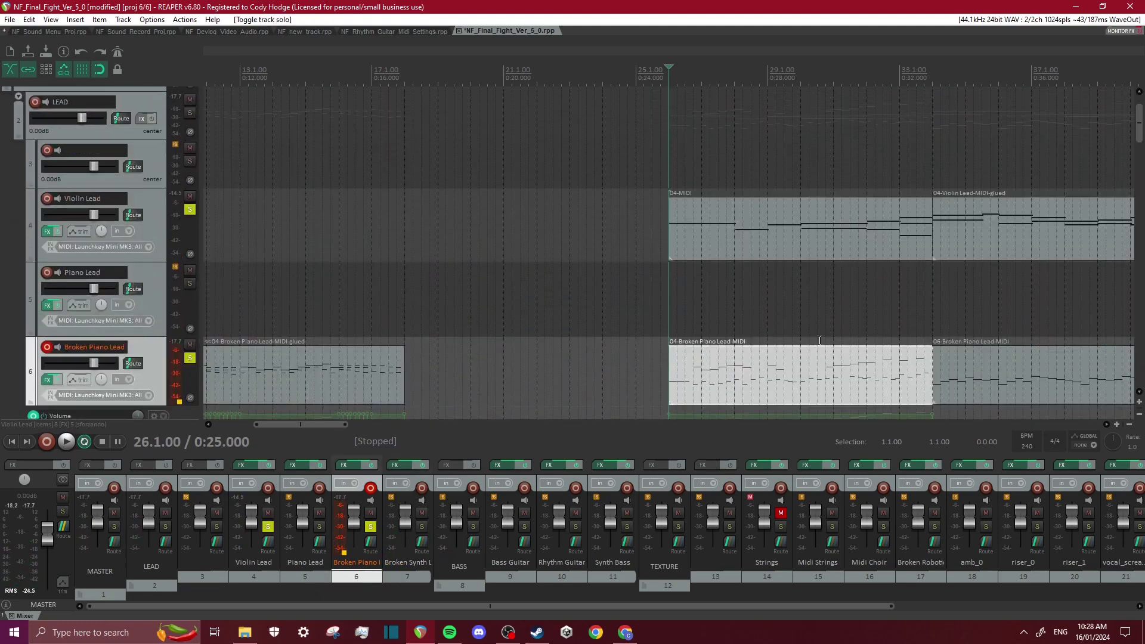
# - Play the soloed Violin Lead and Broken Piano Lead clips together from 26.1.00, and stop playback
pyautogui.scroll(-2, 975, 425)
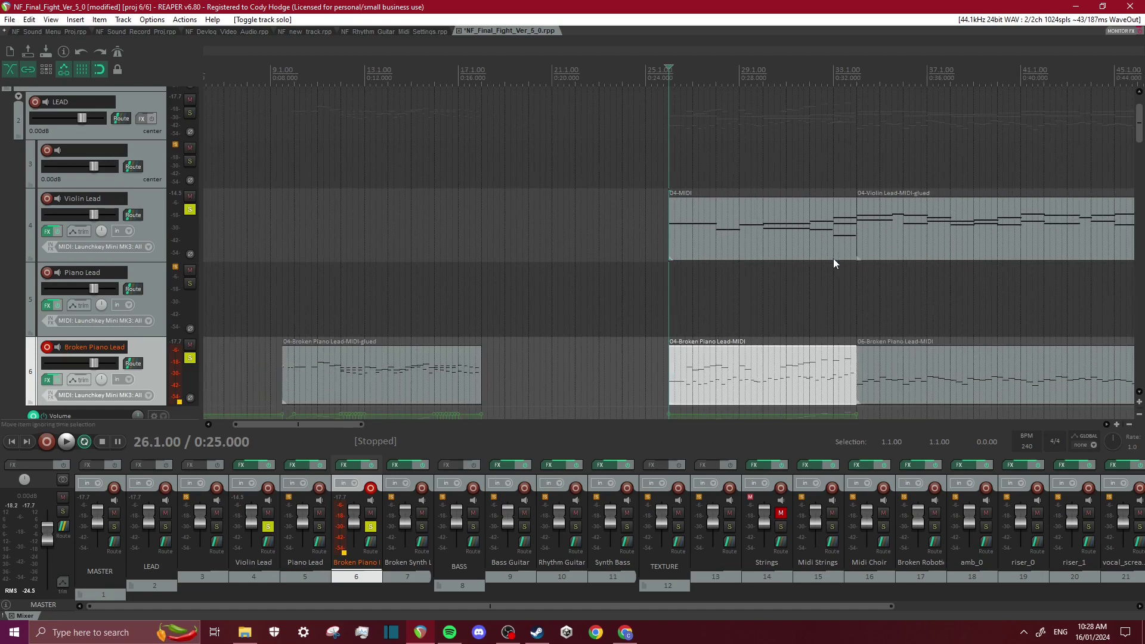
pyautogui.click(835, 250)
pyautogui.click(662, 173)
pyautogui.press('space')
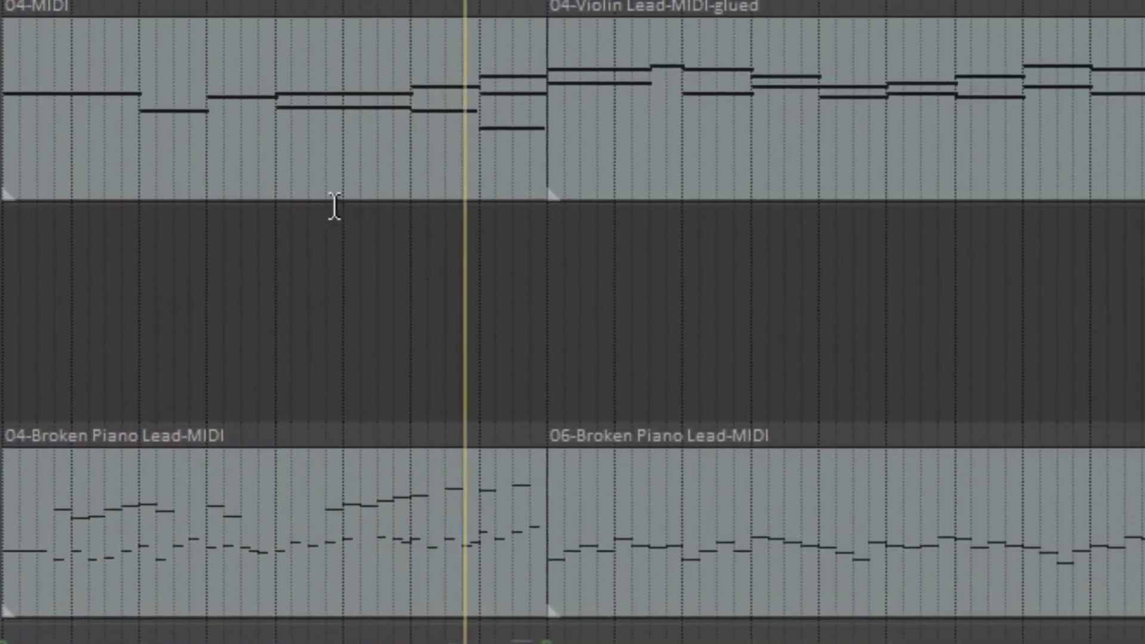
pyautogui.press('space')
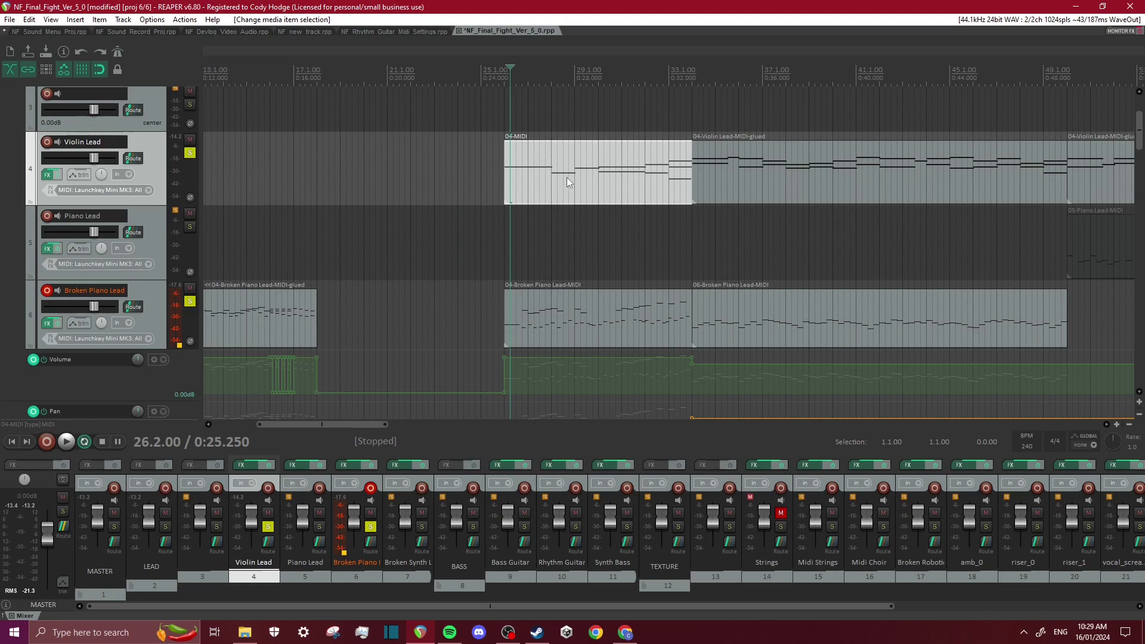
# - Place the edit cursor at 31.1.00 within the first Violin Lead clip and unsolo Broken Piano Lead
pyautogui.click(628, 170)
pyautogui.click(626, 197)
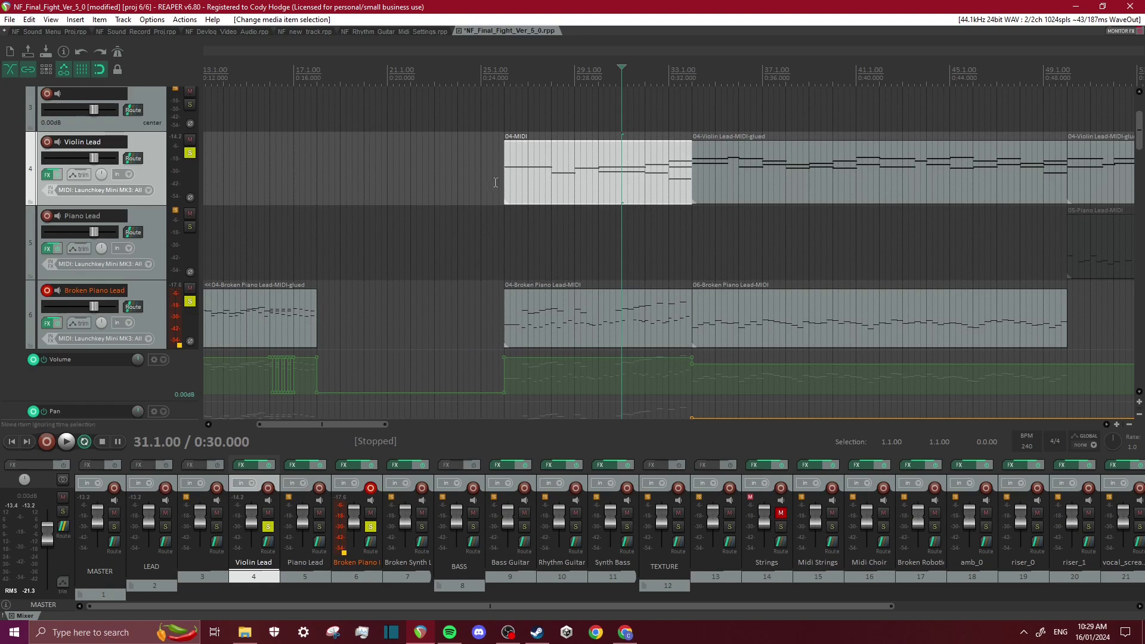
pyautogui.click(191, 303)
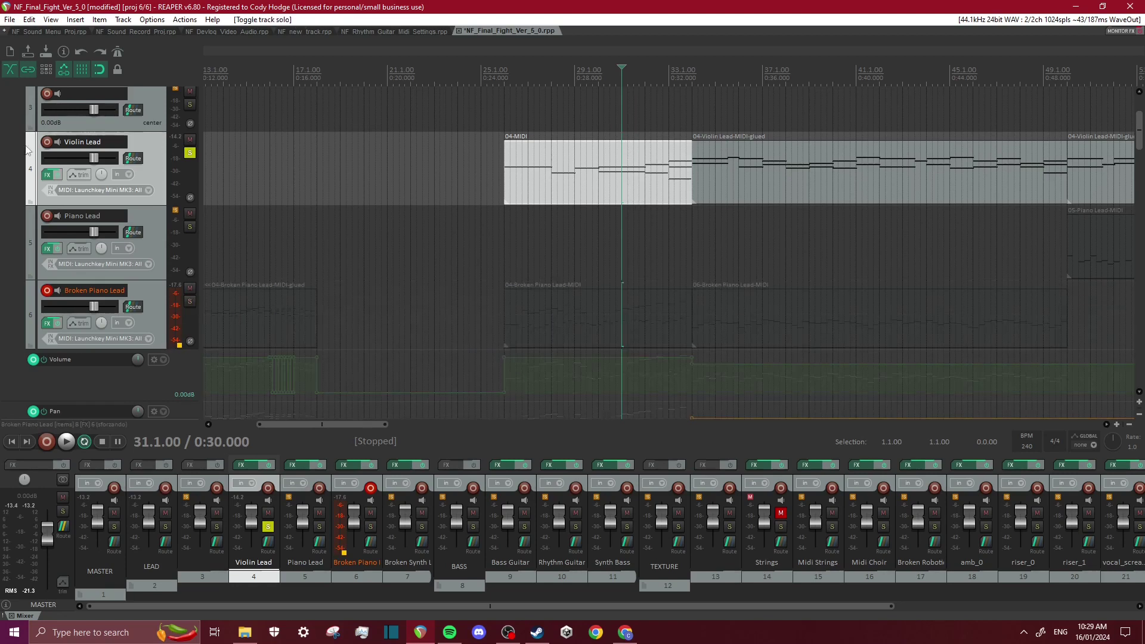
# - Examine the Global Effect settings of the Fire plugin on the Violin Lead track and close the effects chain
pyautogui.click(50, 176)
pyautogui.click(239, 212)
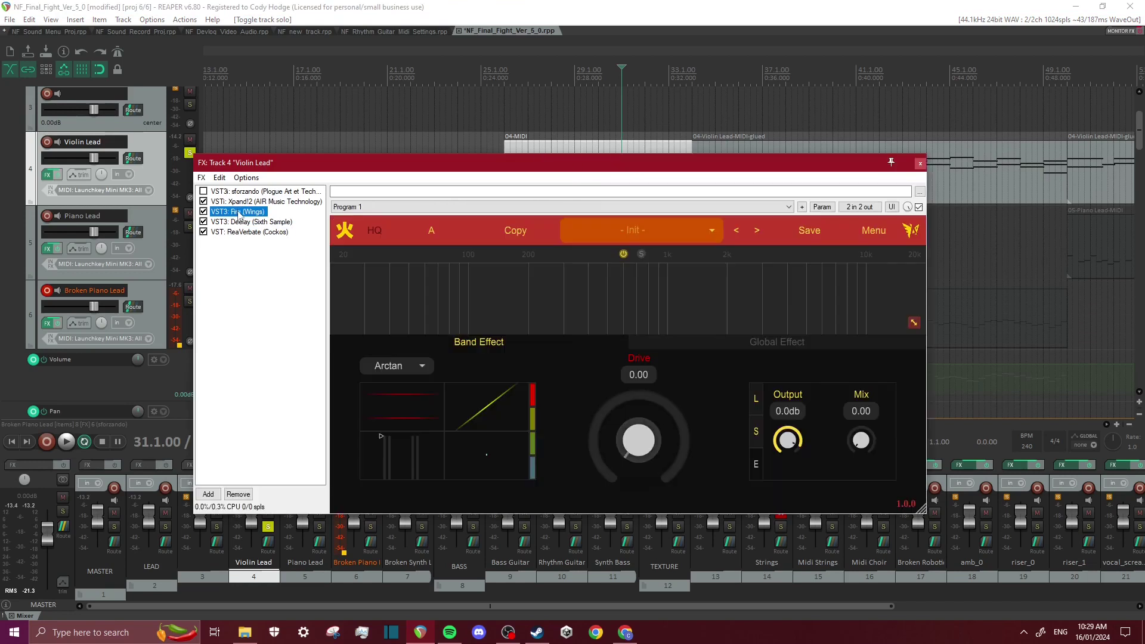
pyautogui.click(719, 346)
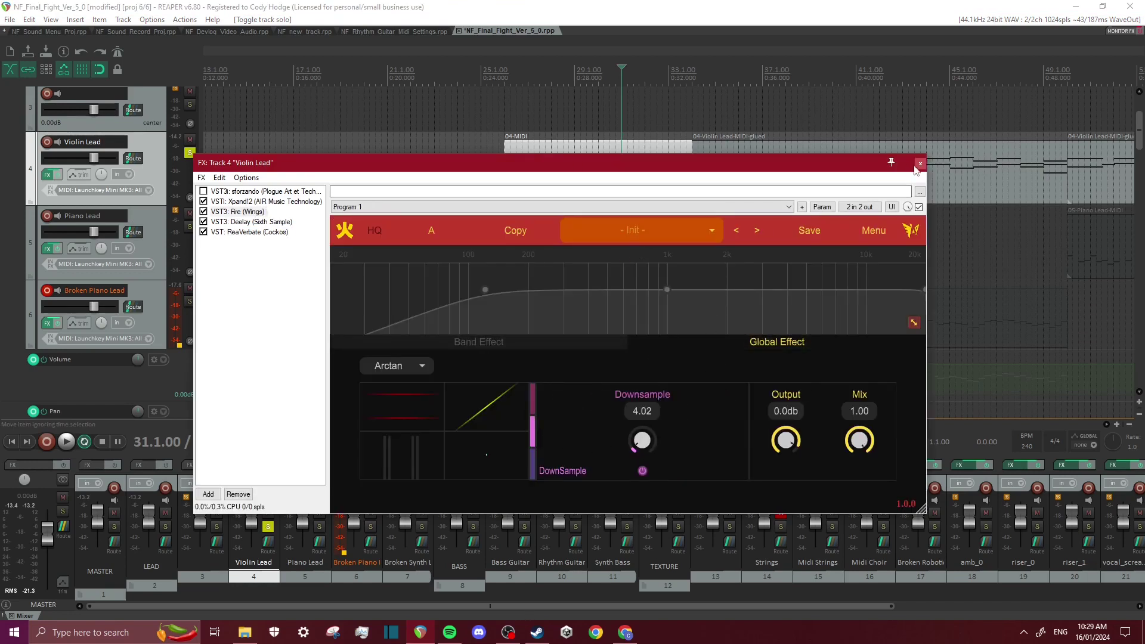
pyautogui.click(912, 169)
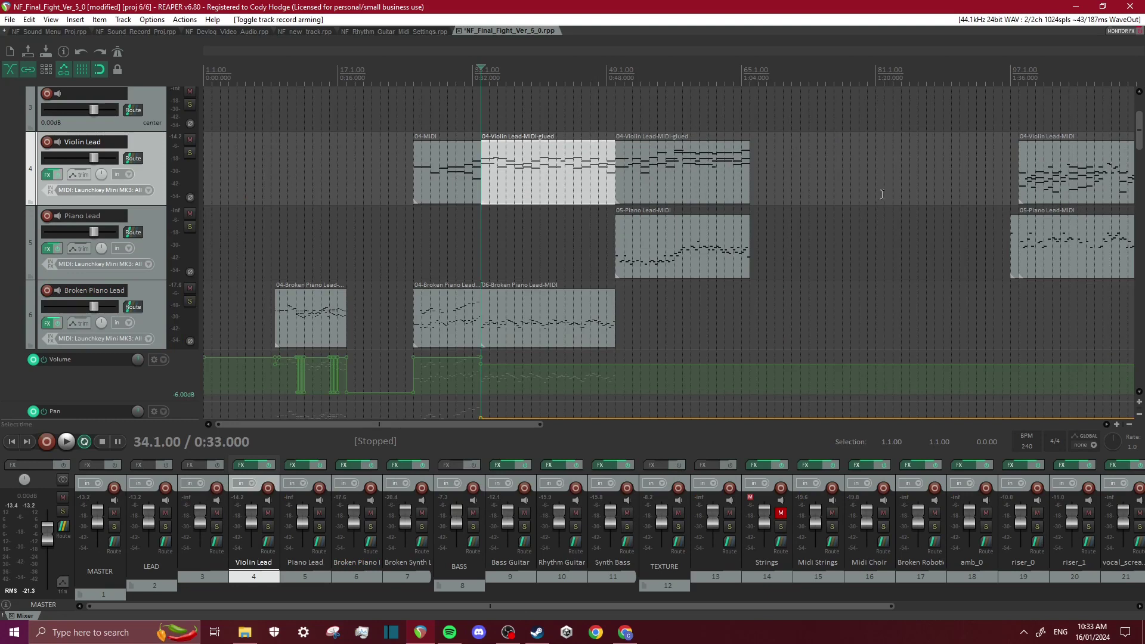
# - Look over the Strings and Midi Choir tracks, return to the lead tracks and play the arrangement from 34.1.00
pyautogui.moveTo(1142, 144); pyautogui.dragTo(1111, 260)
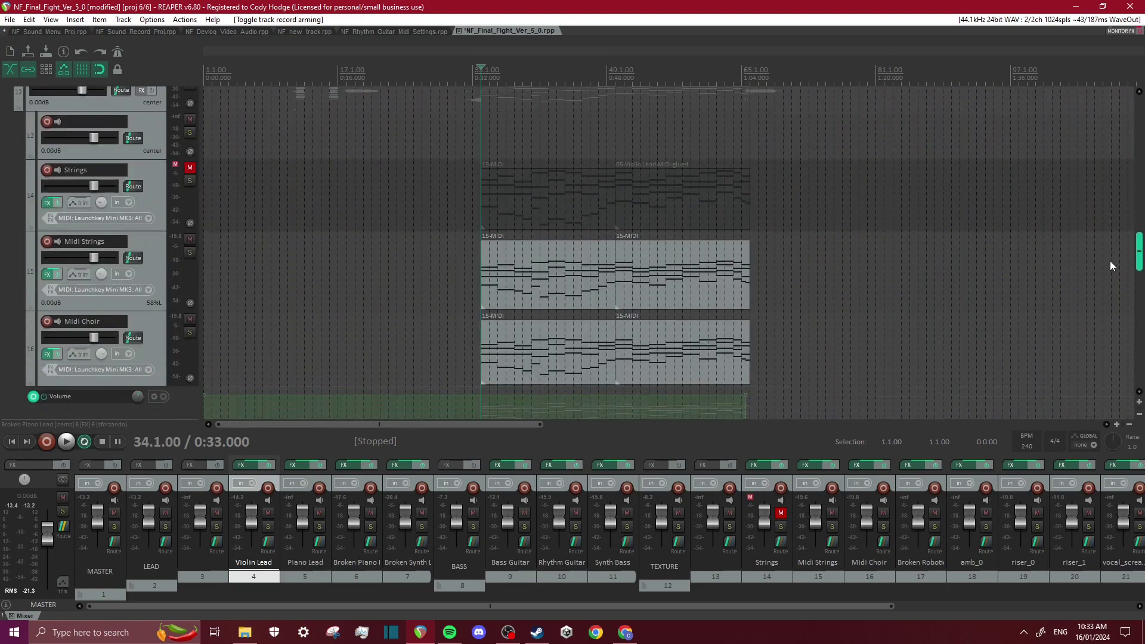
pyautogui.scroll(10, 955, 269)
pyautogui.scroll(3, 825, 321)
pyautogui.press('space')
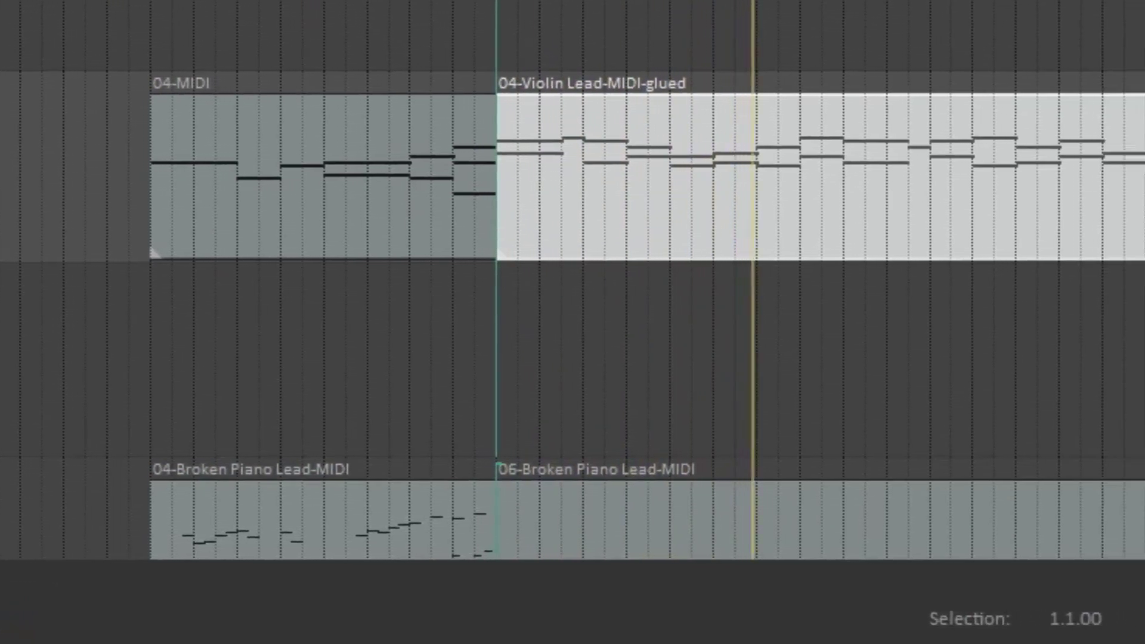
# - Stop playback, solo the Bass Guitar track and examine the notes of its 08-Bass Guitar-MIDI-glued clip in the MIDI editor
pyautogui.press('space')
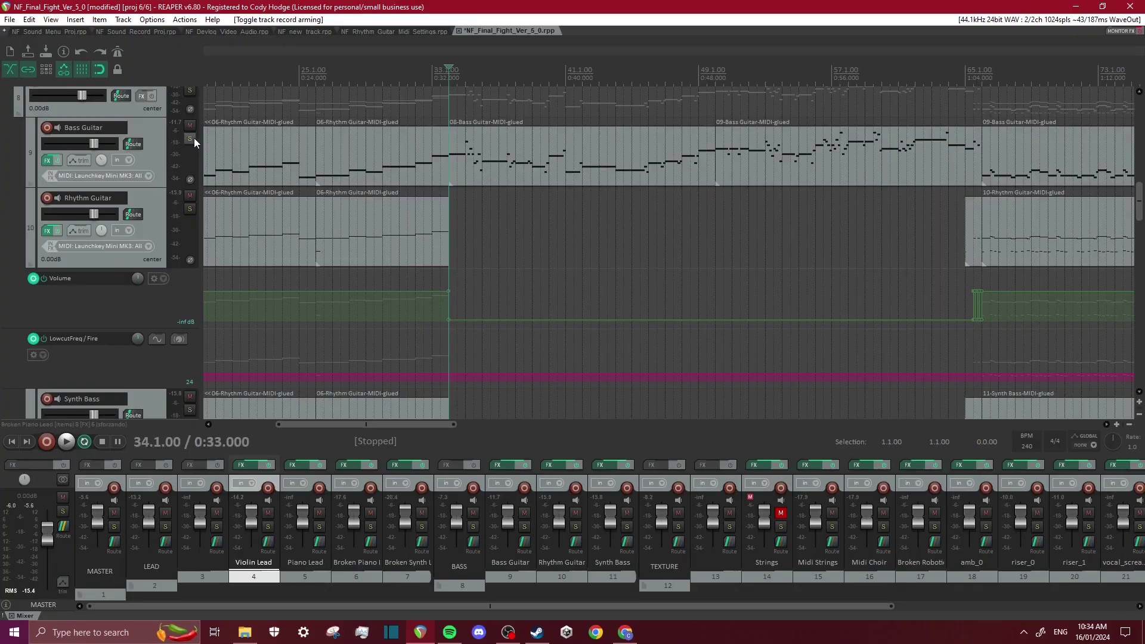
pyautogui.click(189, 138)
pyautogui.click(457, 155)
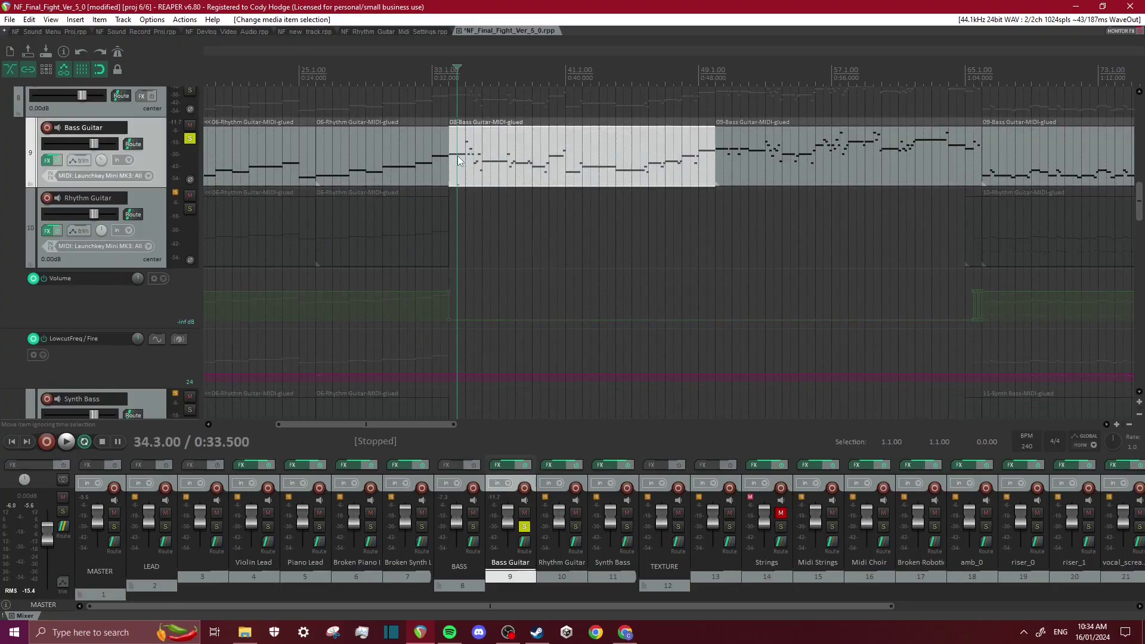
pyautogui.doubleClick(457, 156)
pyautogui.scroll(4, 442, 319)
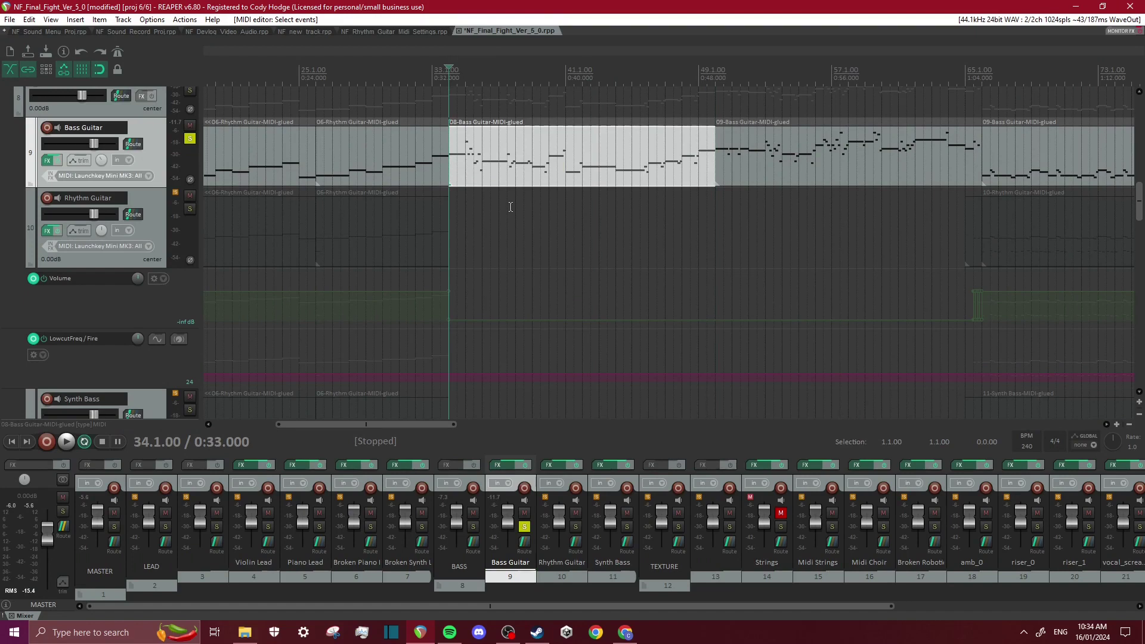
# - Solo Violin Lead together with Bass Guitar, play both from 50.1.00 and stop playback
pyautogui.scroll(5, 1140, 210)
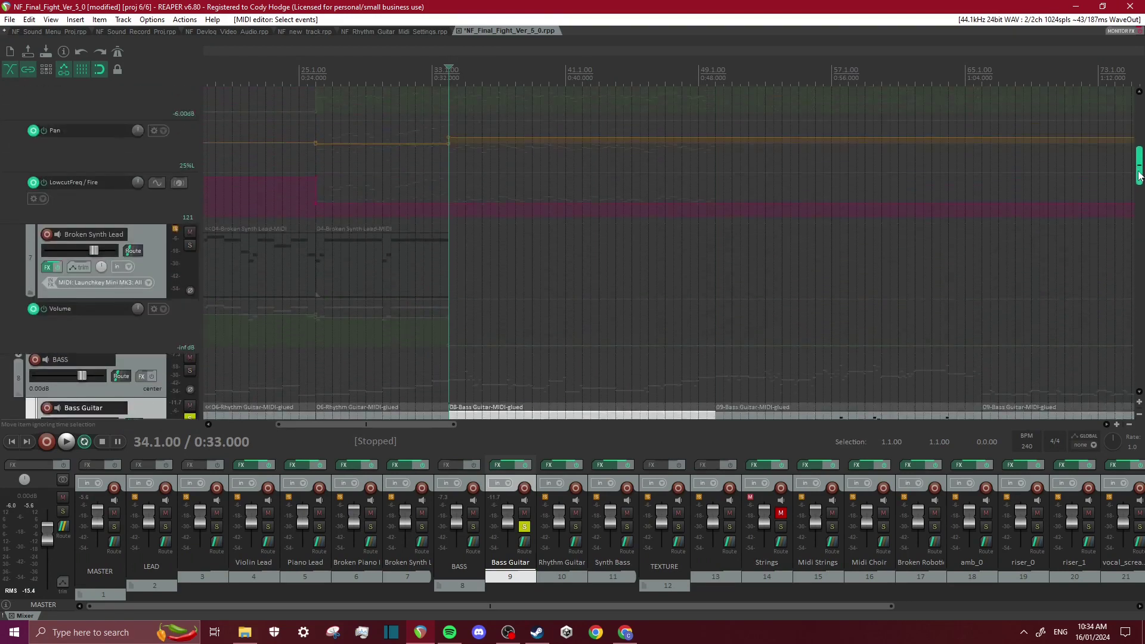
pyautogui.scroll(6, 1142, 186)
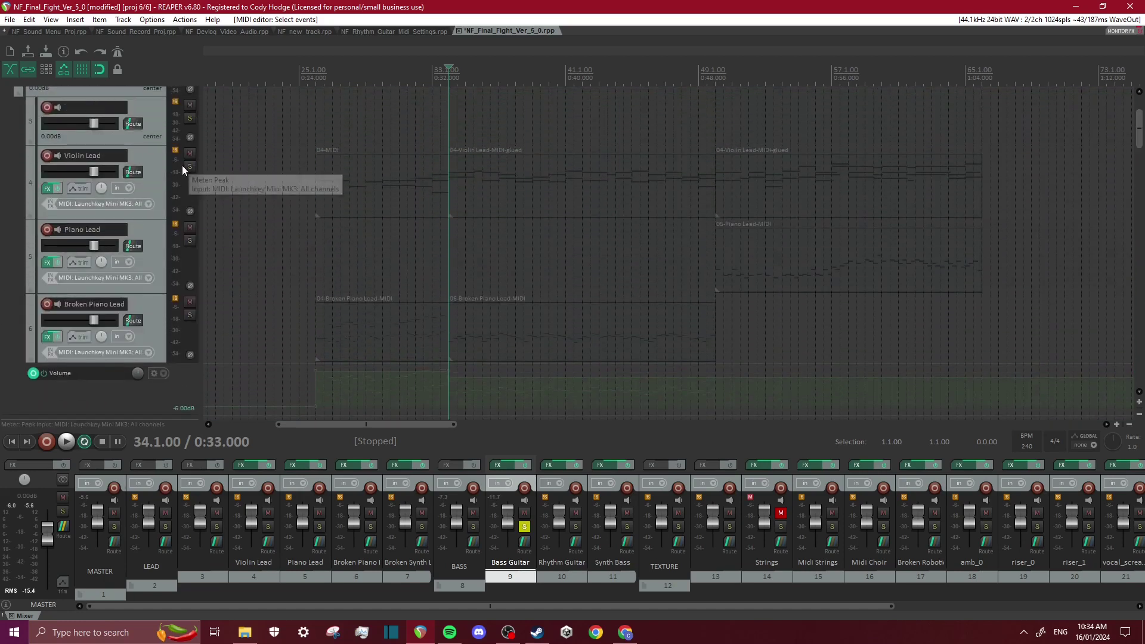
pyautogui.click(190, 167)
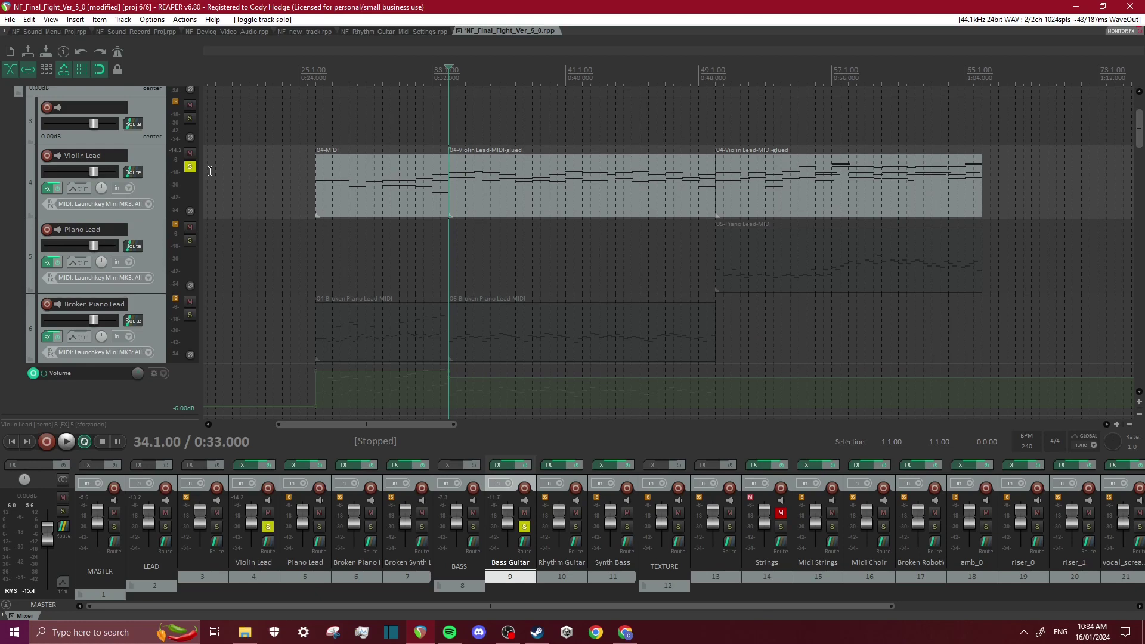
pyautogui.hotkey('ctrl', 'alt', 'Right')
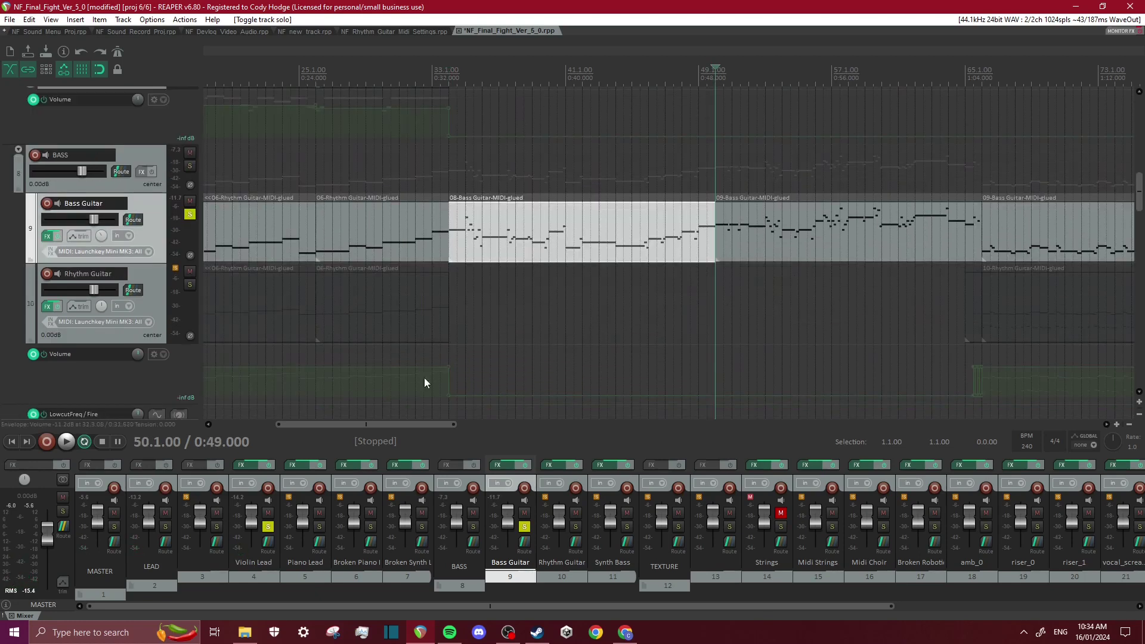
pyautogui.moveTo(392, 425); pyautogui.dragTo(453, 425)
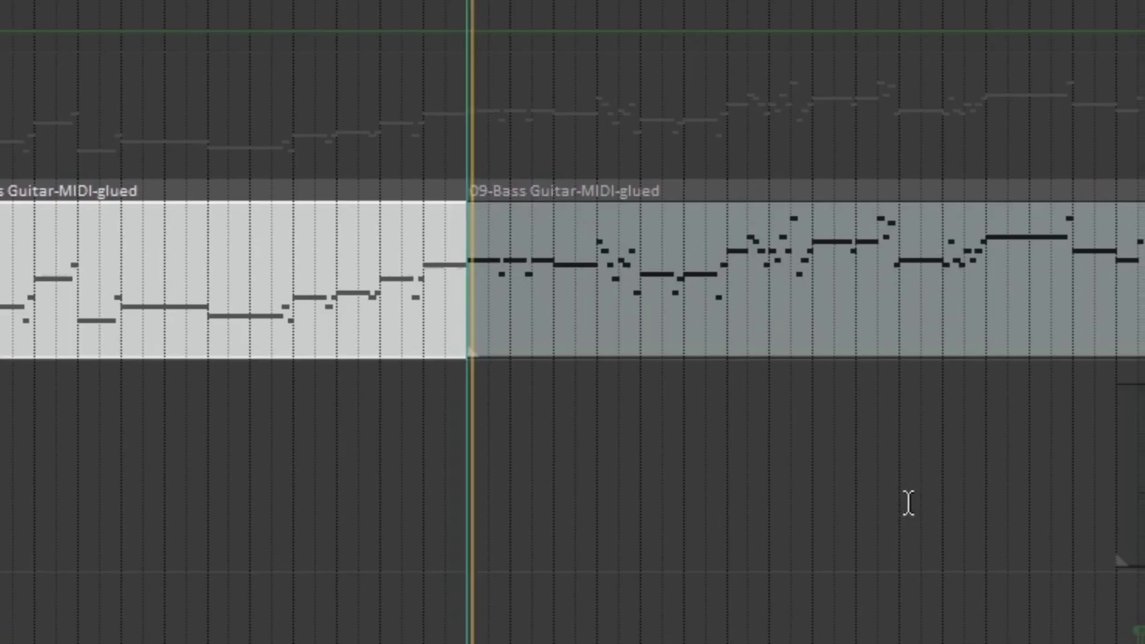
pyautogui.press('space')
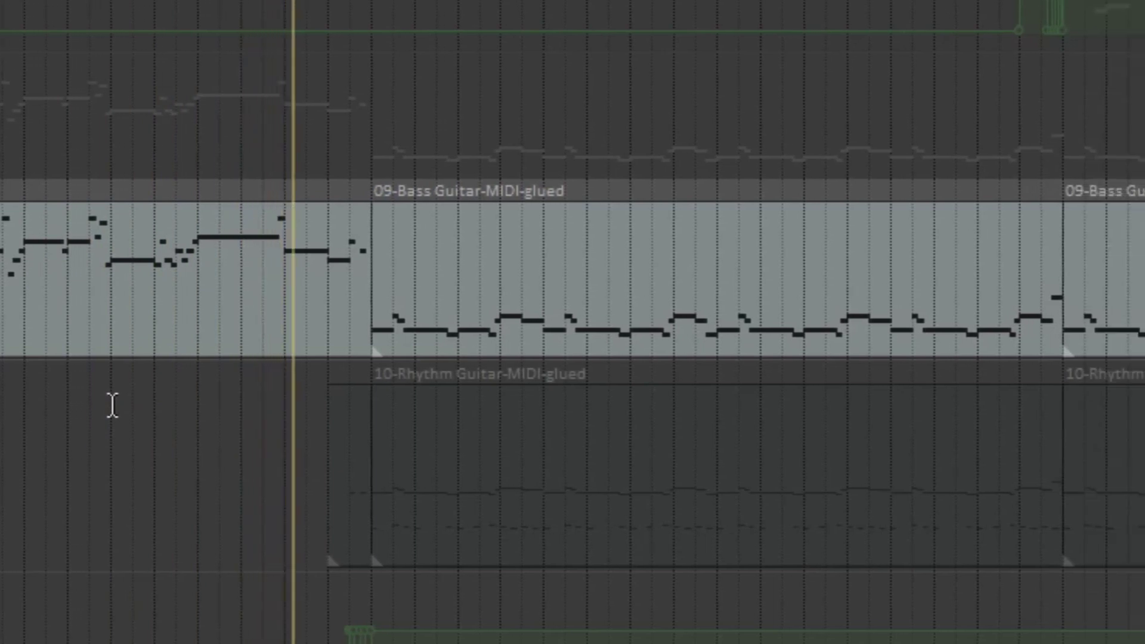
pyautogui.press('space')
# - Solo the Violin Lead track, play the end of its third clip from 64.1.00, stop playback and unsolo the track
pyautogui.moveTo(1140, 200); pyautogui.dragTo(1103, 125)
pyautogui.click(417, 277)
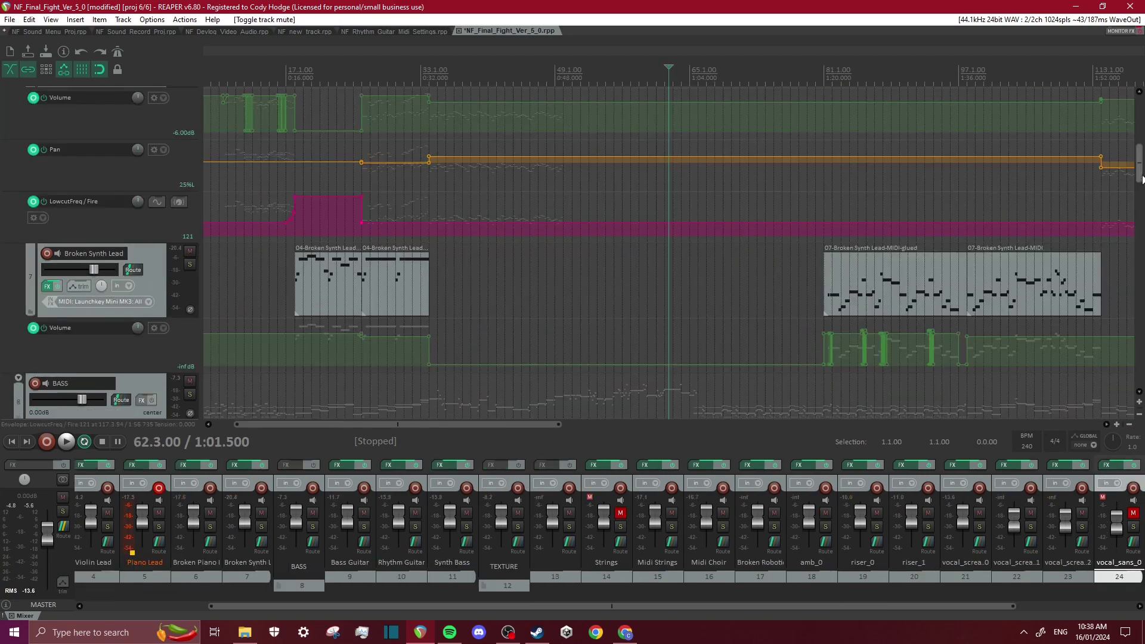
pyautogui.moveTo(1140, 178); pyautogui.dragTo(1141, 120)
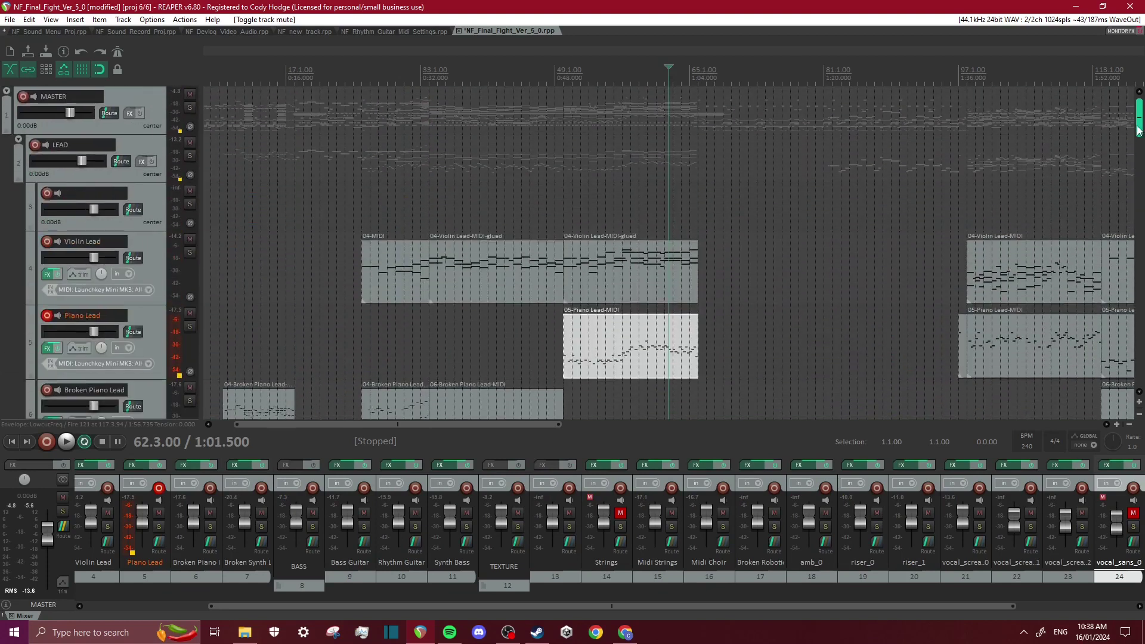
pyautogui.scroll(4, 717, 271)
pyautogui.click(703, 273)
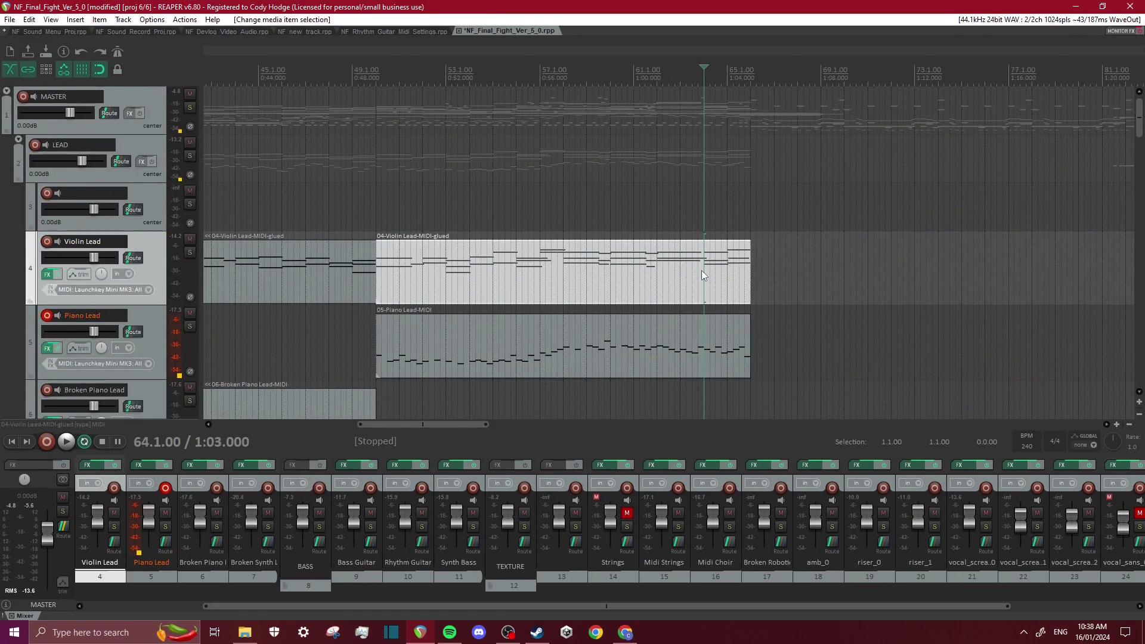
pyautogui.press('F6')
pyautogui.press('space')
pyautogui.press('space')
pyautogui.press('F6')
# - Look over the Broken Synth Lead and Bass tracks, then place the edit cursor at 65.1.00 in the third Violin Lead clip
pyautogui.moveTo(1139, 127); pyautogui.dragTo(1126, 186)
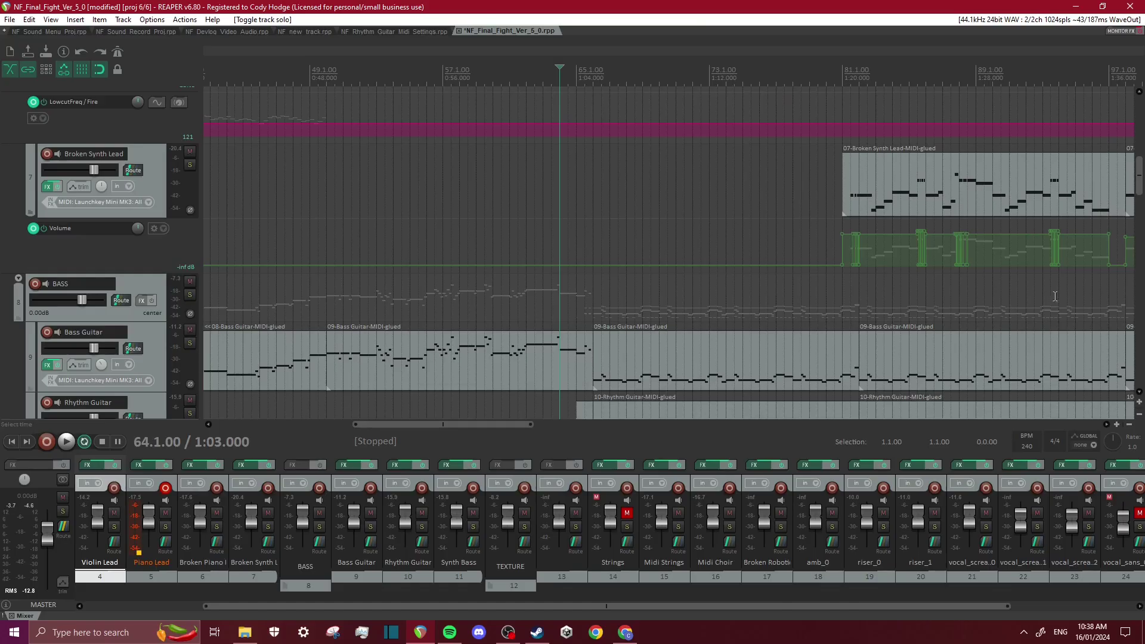
pyautogui.moveTo(1141, 189); pyautogui.dragTo(1139, 119)
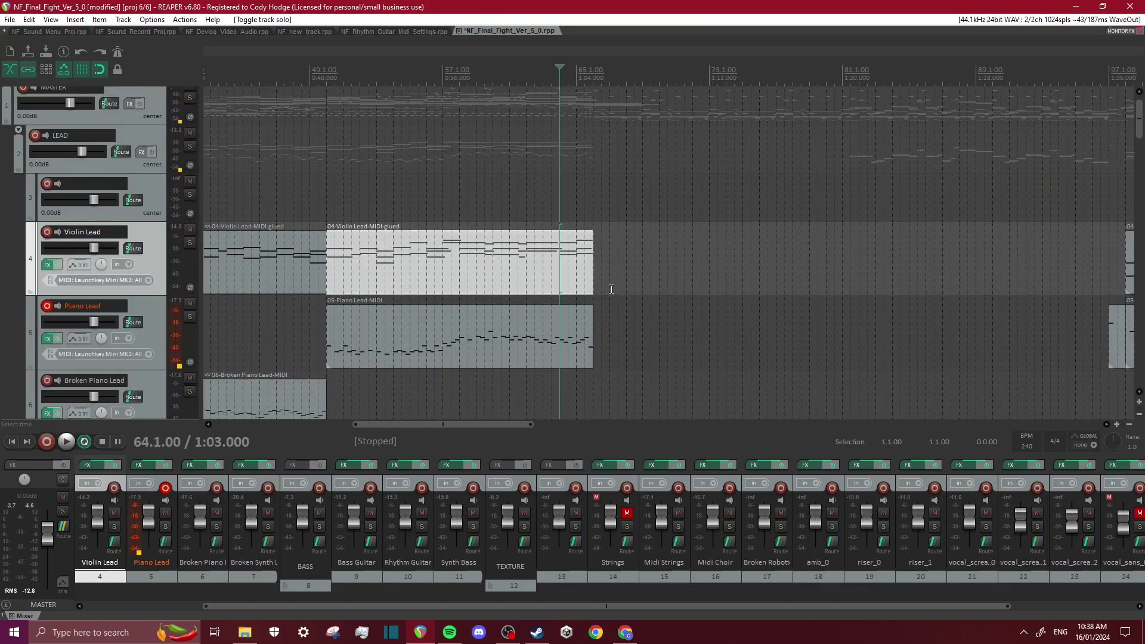
pyautogui.scroll(-2, 708, 258)
pyautogui.click(641, 265)
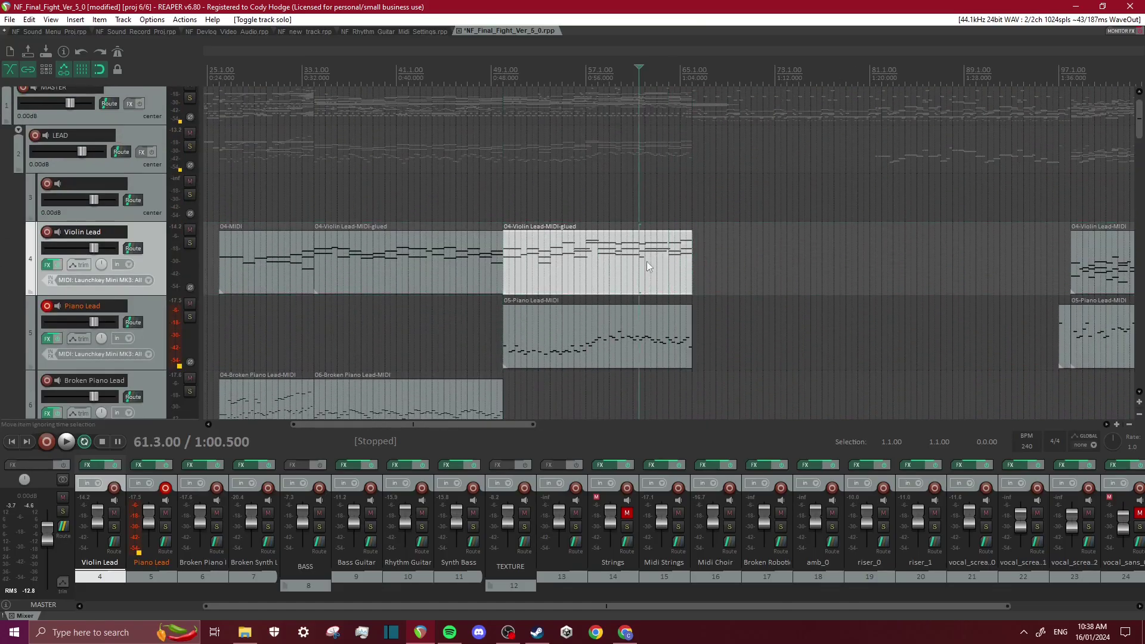
pyautogui.click(680, 287)
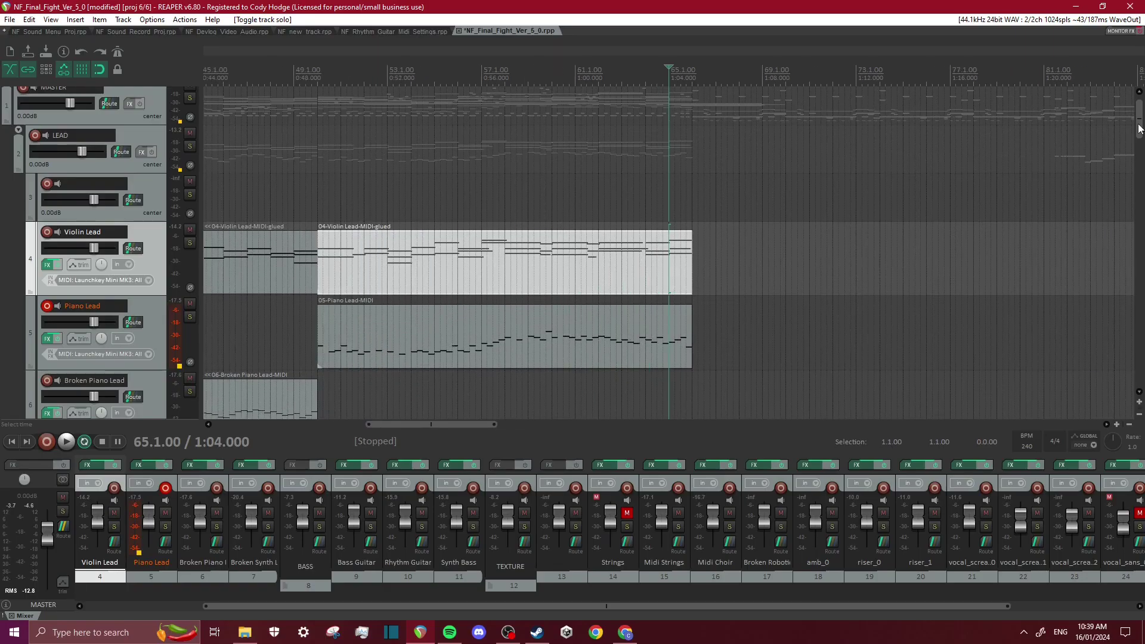
# - Solo the Bass Guitar track, play its clip from 66.1.00 and stop playback
pyautogui.scroll(-5, 1141, 134)
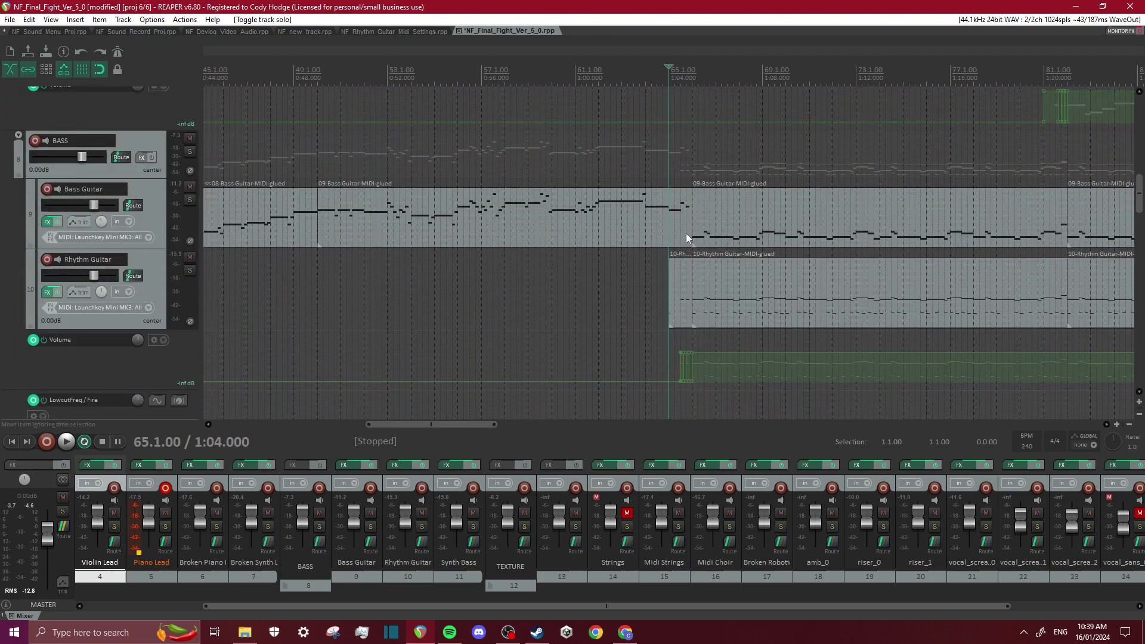
pyautogui.click(693, 225)
pyautogui.scroll(-2, 697, 285)
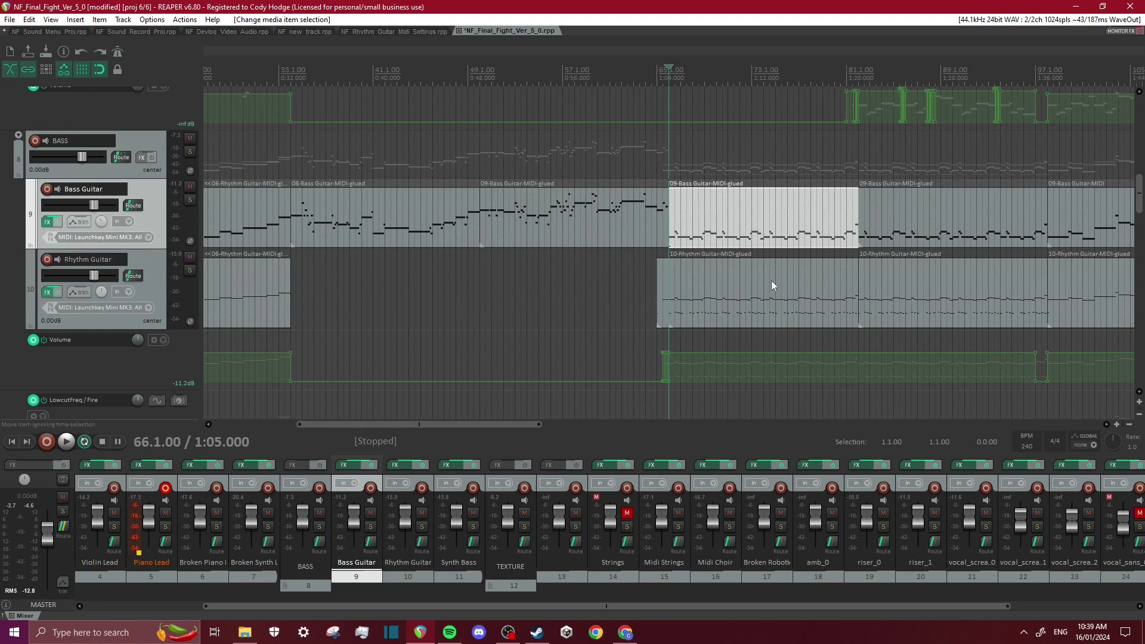
pyautogui.scroll(1, 806, 254)
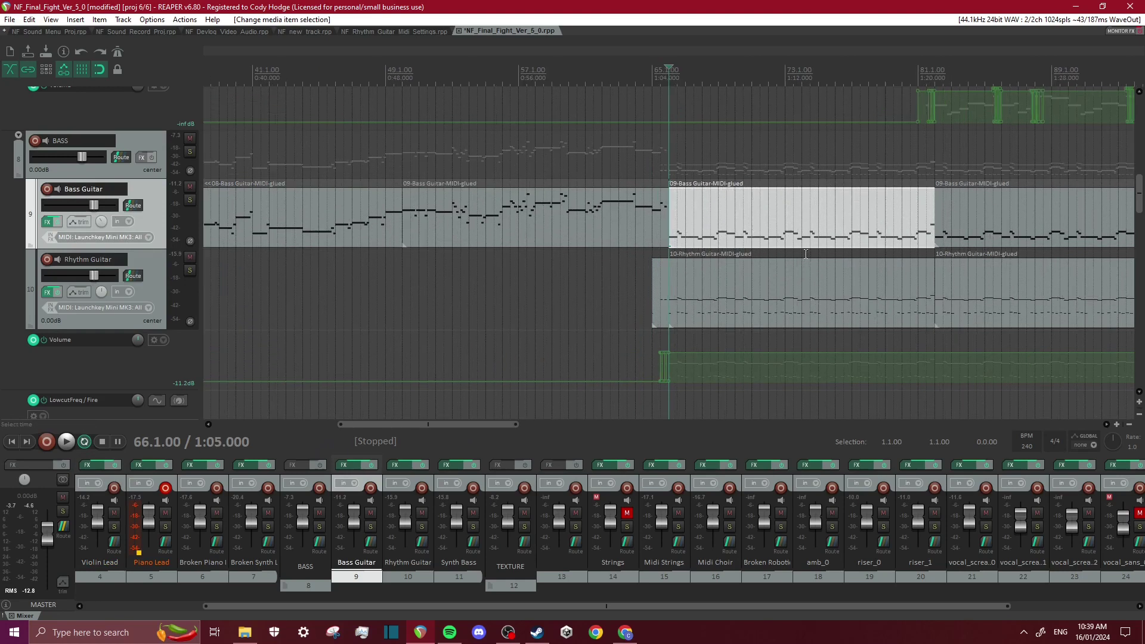
pyautogui.click(627, 222)
pyautogui.click(671, 229)
pyautogui.click(192, 201)
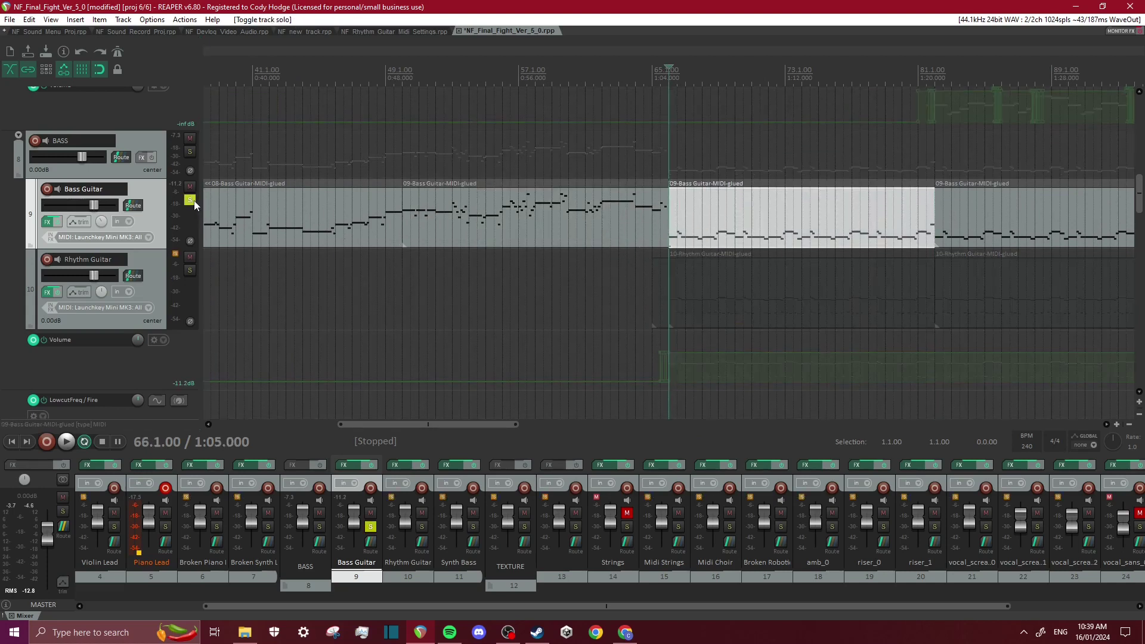
pyautogui.press('space')
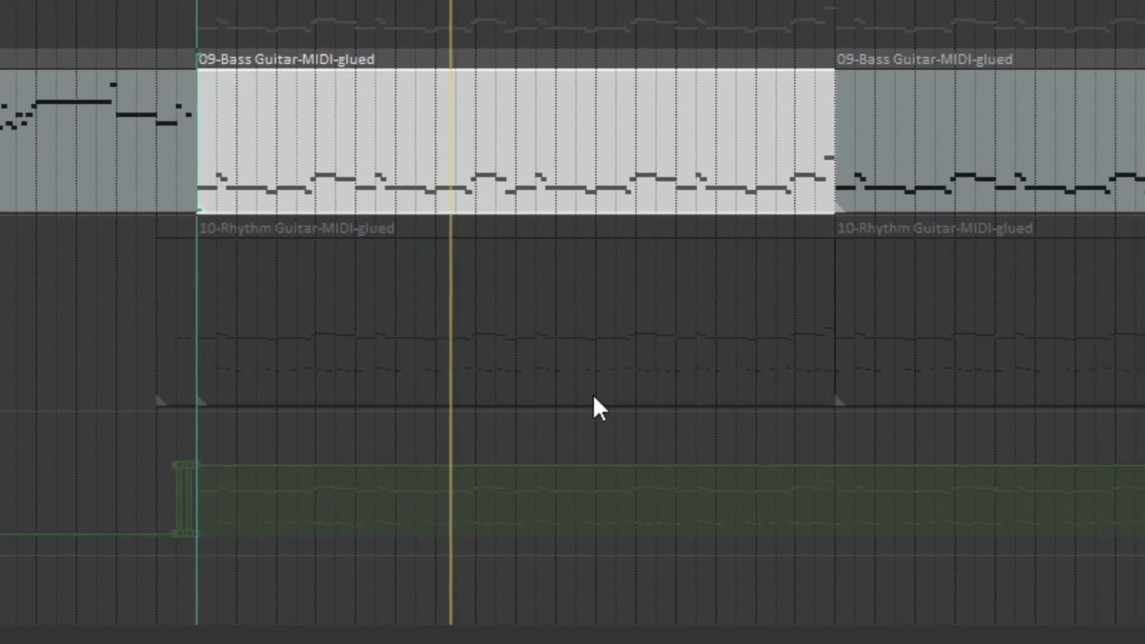
pyautogui.press('space')
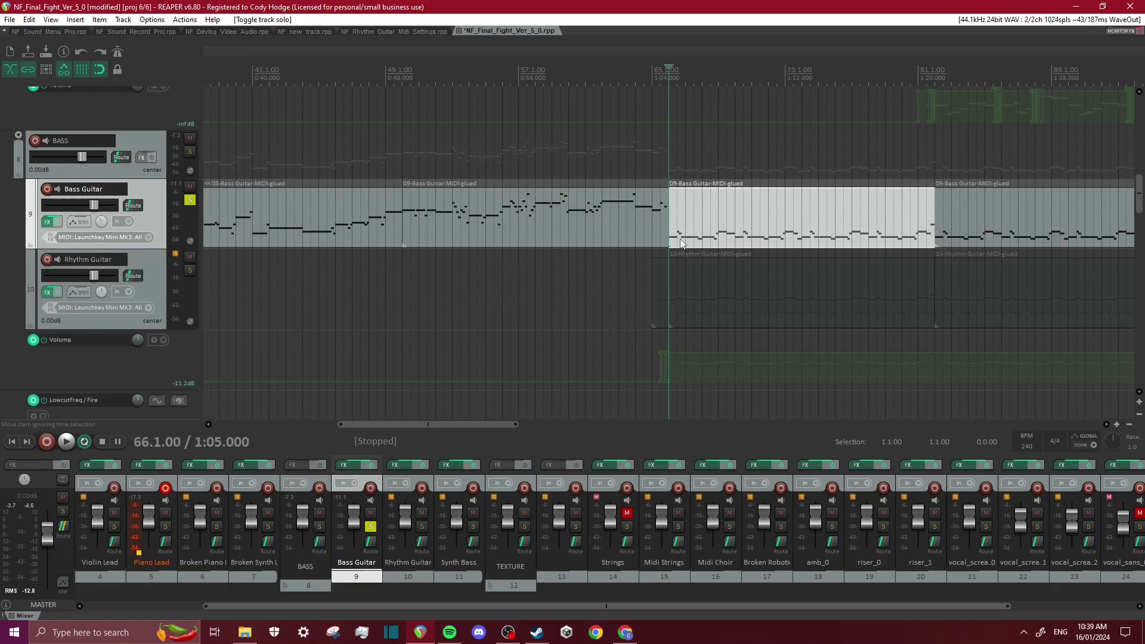
# - Examine the notes of the Bass Guitar clip starting at 66.1.00 in the MIDI editor and close the editor
pyautogui.doubleClick(682, 243)
pyautogui.scroll(-5, 345, 383)
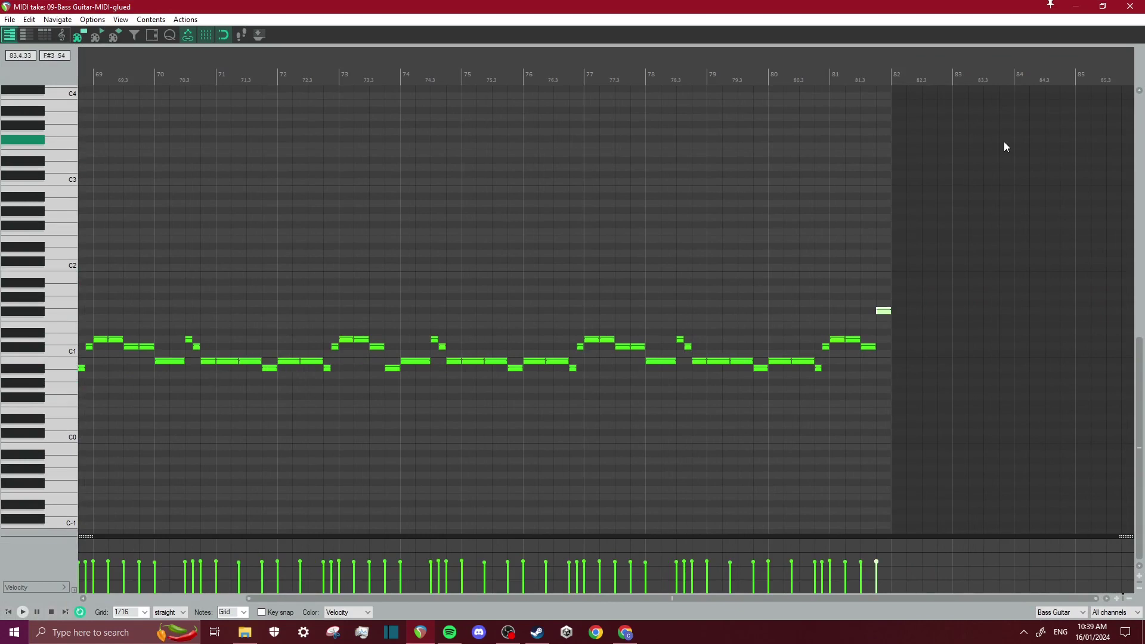
pyautogui.click(1131, 6)
# - Play the soloed Distorted Drums and Bass Guitar together from 66.1.00 and stop playback
pyautogui.moveTo(1139, 194); pyautogui.dragTo(1139, 341)
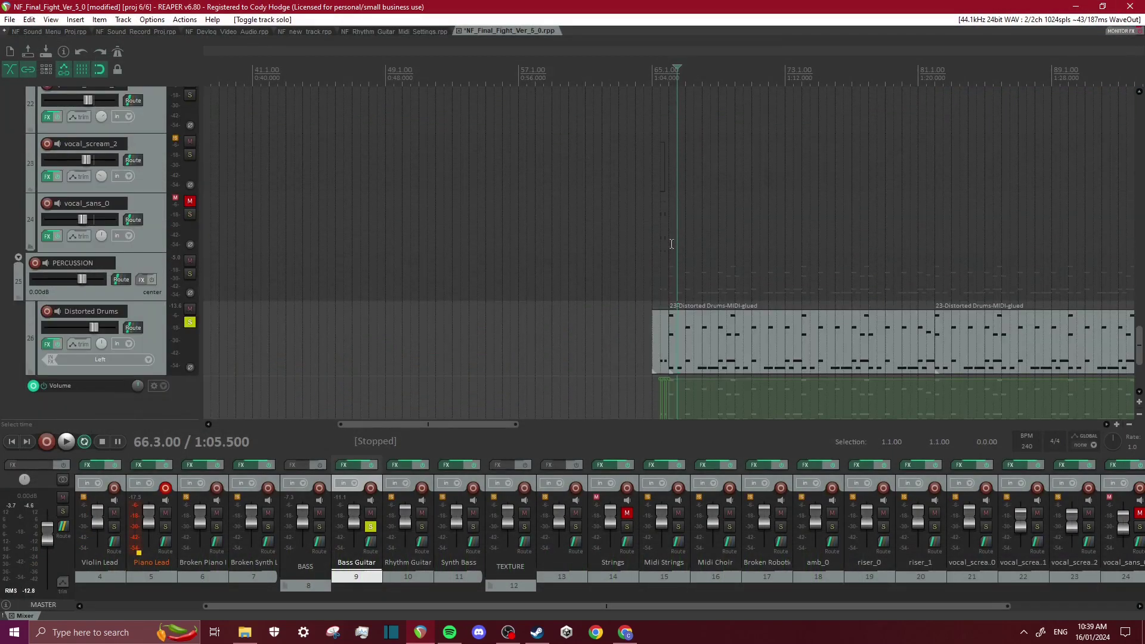
pyautogui.click(672, 244)
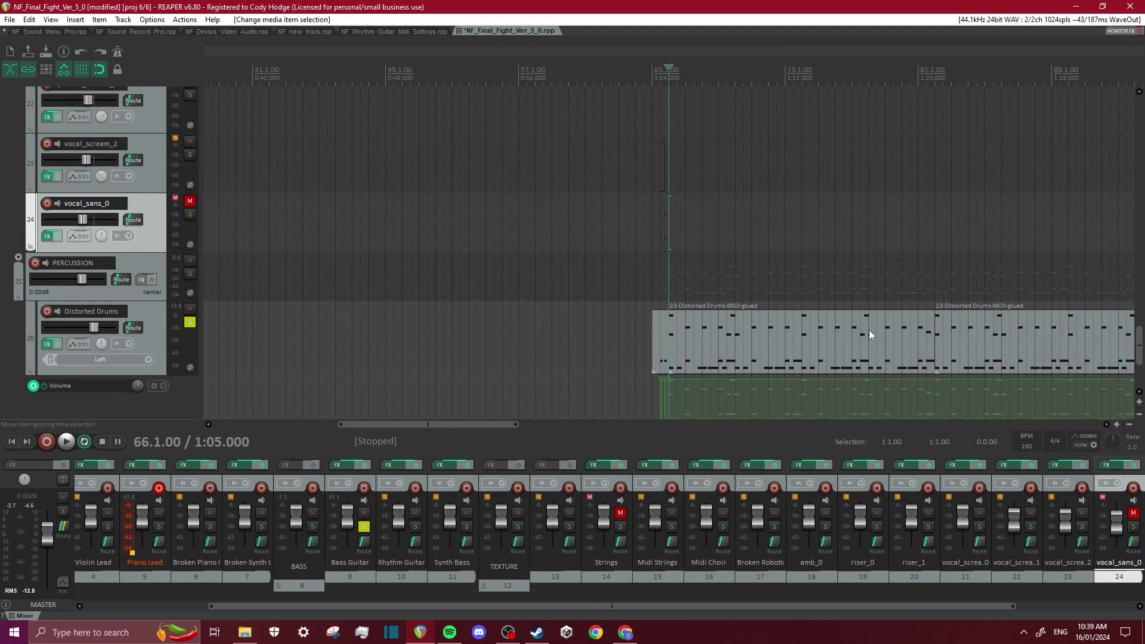
pyautogui.press('space')
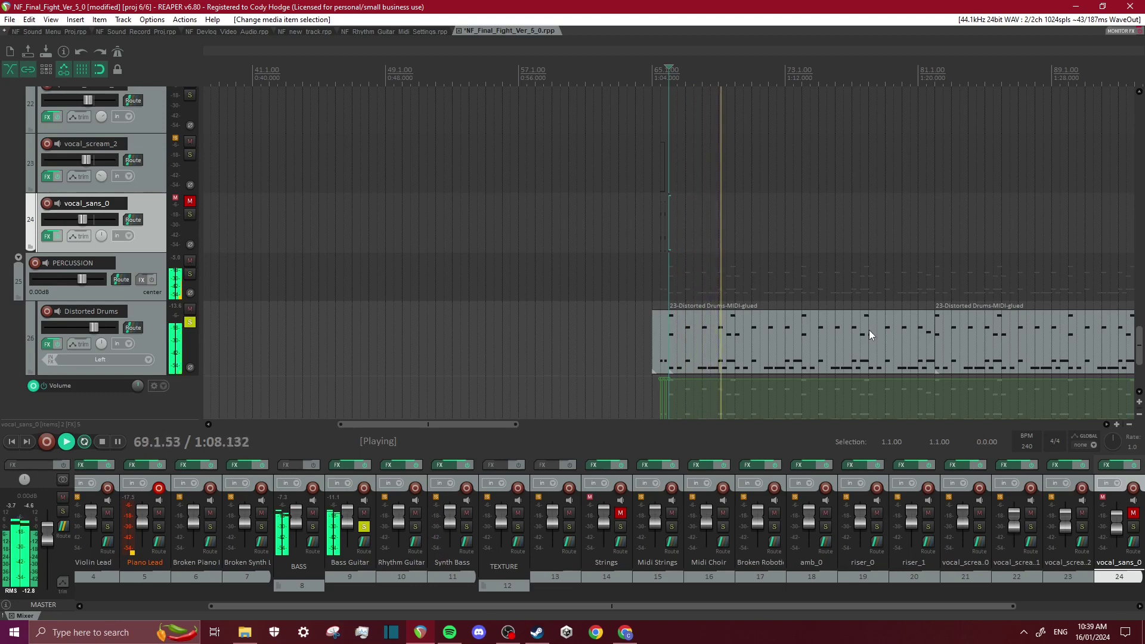
pyautogui.press('space')
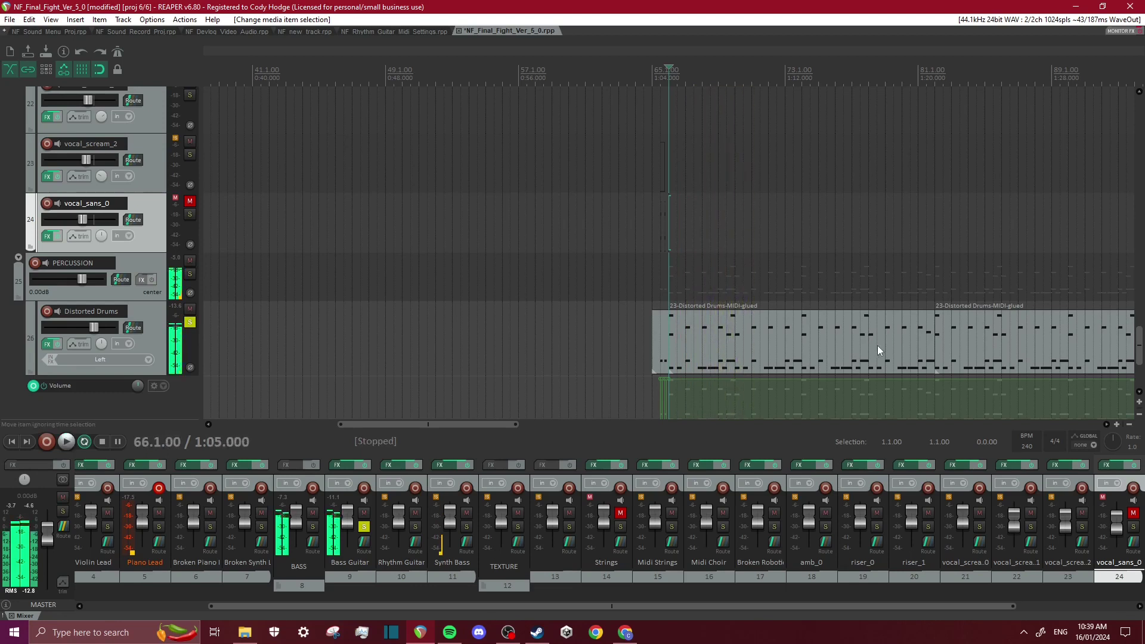
# - Unsolo the Distorted Drums and Bass Guitar tracks and solo vocal_scream_0 instead
pyautogui.click(190, 322)
pyautogui.moveTo(1140, 350); pyautogui.dragTo(1140, 315)
pyautogui.click(190, 305)
pyautogui.click(190, 233)
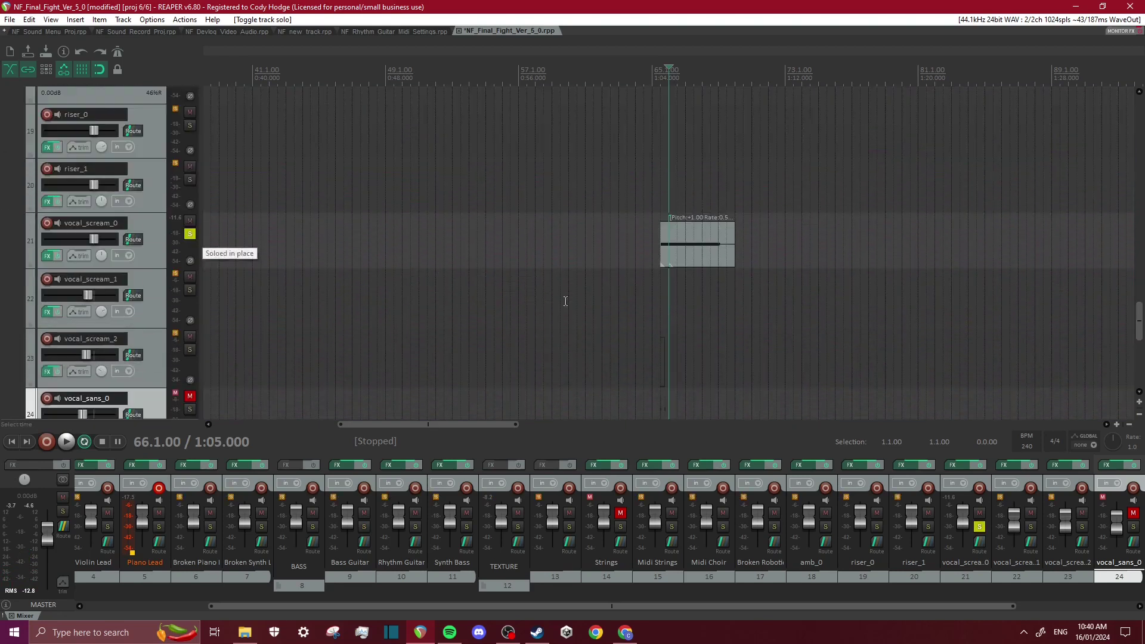
# - Select the first vocal_scream_0 clip, play the soloed track from 65.3.00 twice and stop playback
pyautogui.click(663, 245)
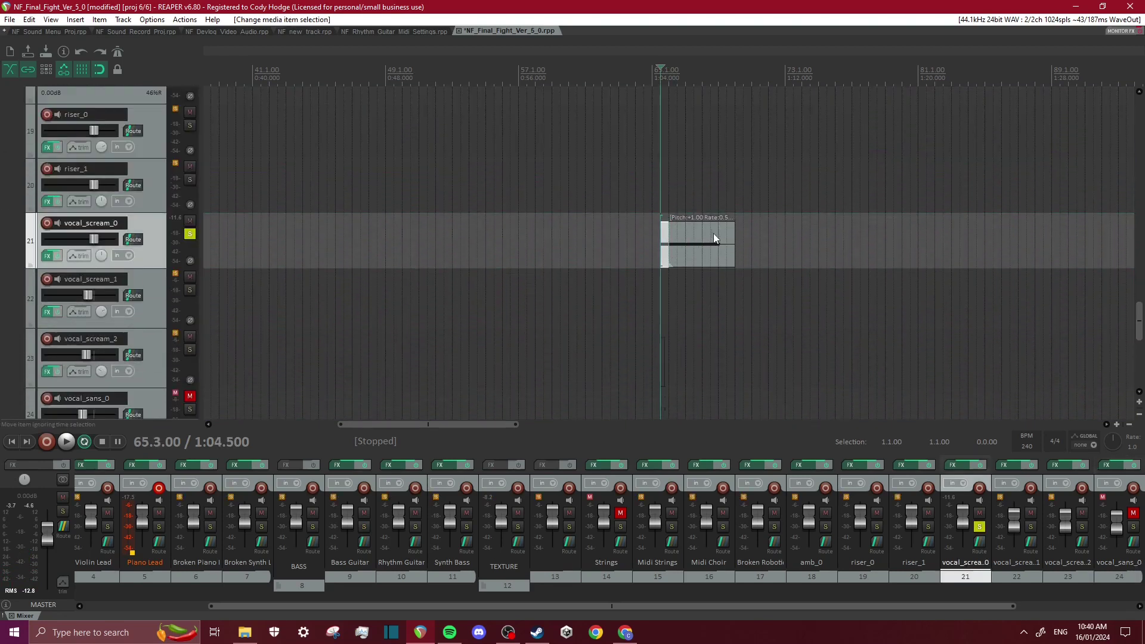
pyautogui.scroll(2, 724, 231)
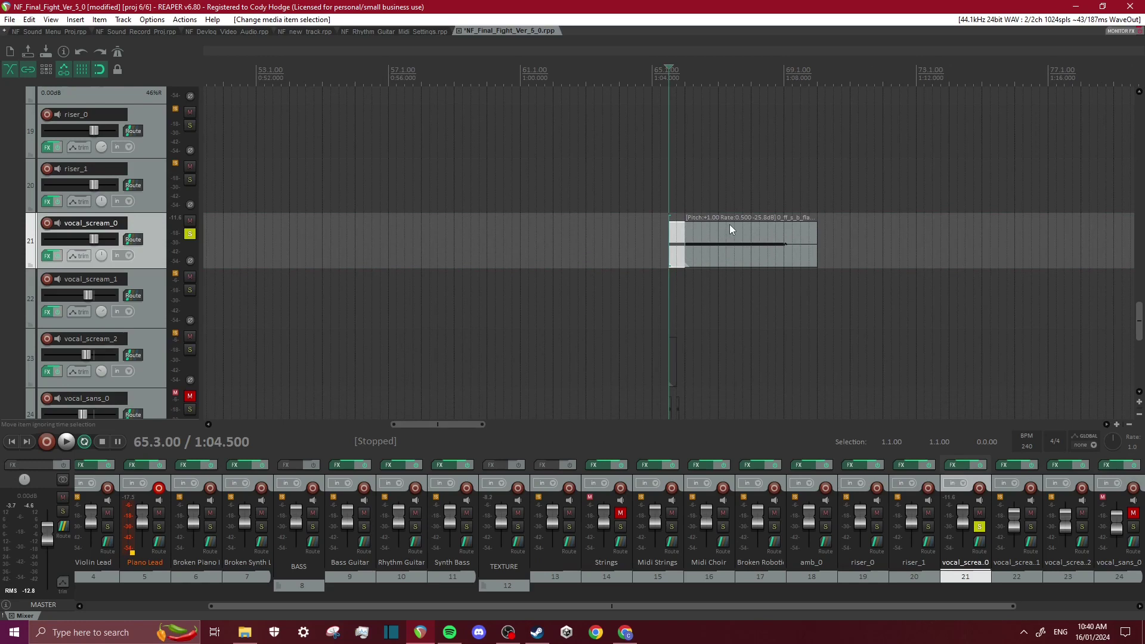
pyautogui.scroll(2, 722, 402)
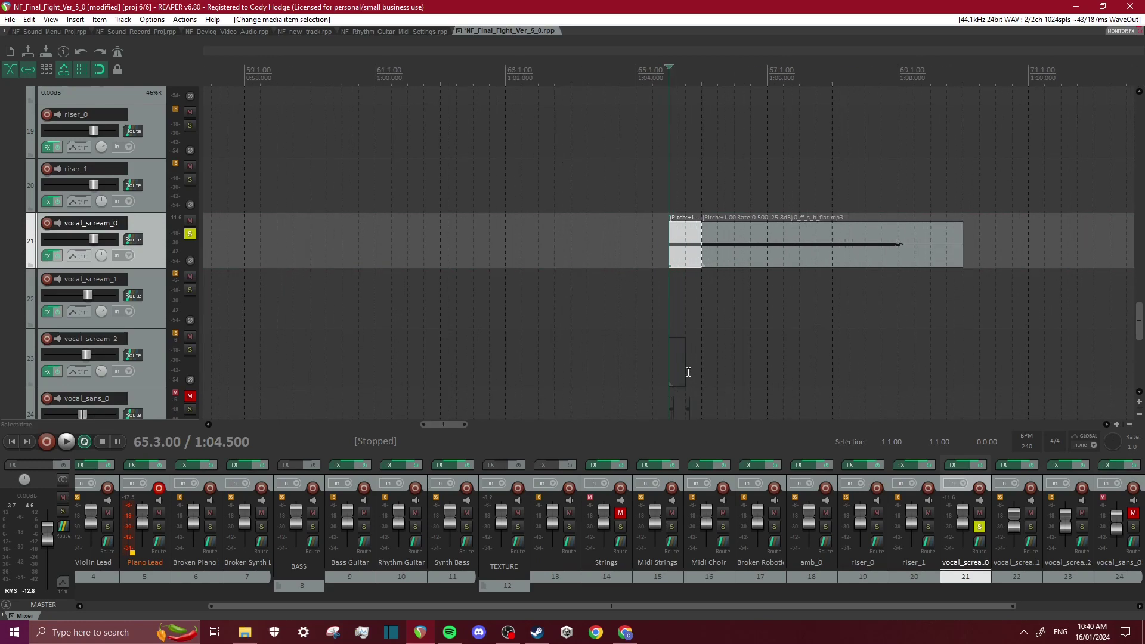
pyautogui.press('space')
pyautogui.press('space')
pyautogui.press('space')
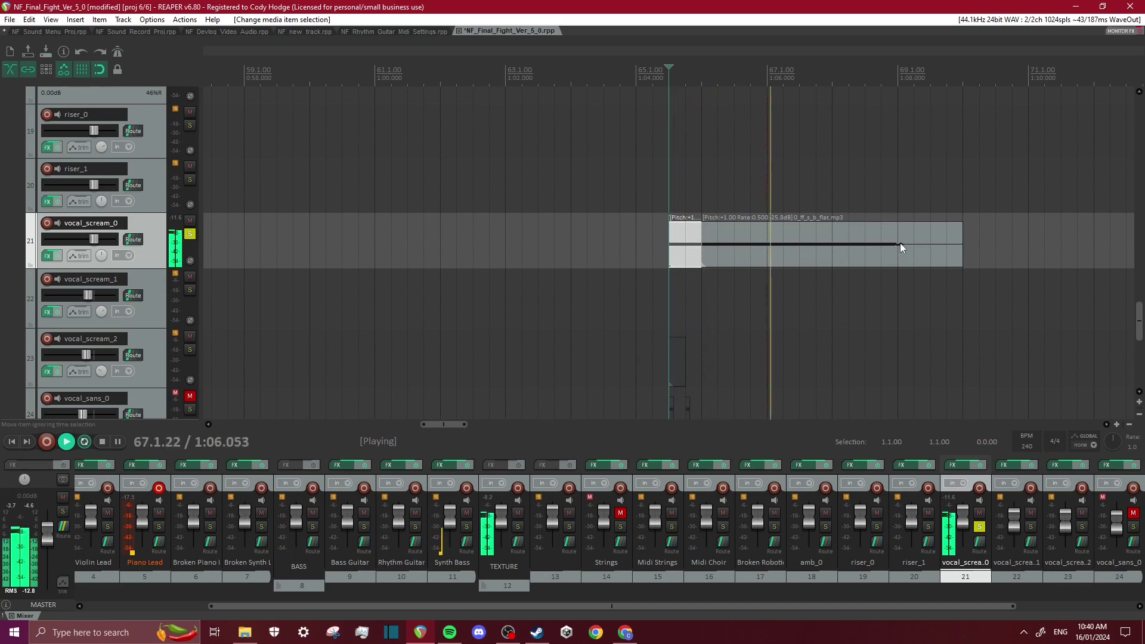
pyautogui.press('space')
# - Examine the Fire, Deelay and ReaVerbate plugin settings in the vocal_scream_0 effects chain
pyautogui.click(48, 256)
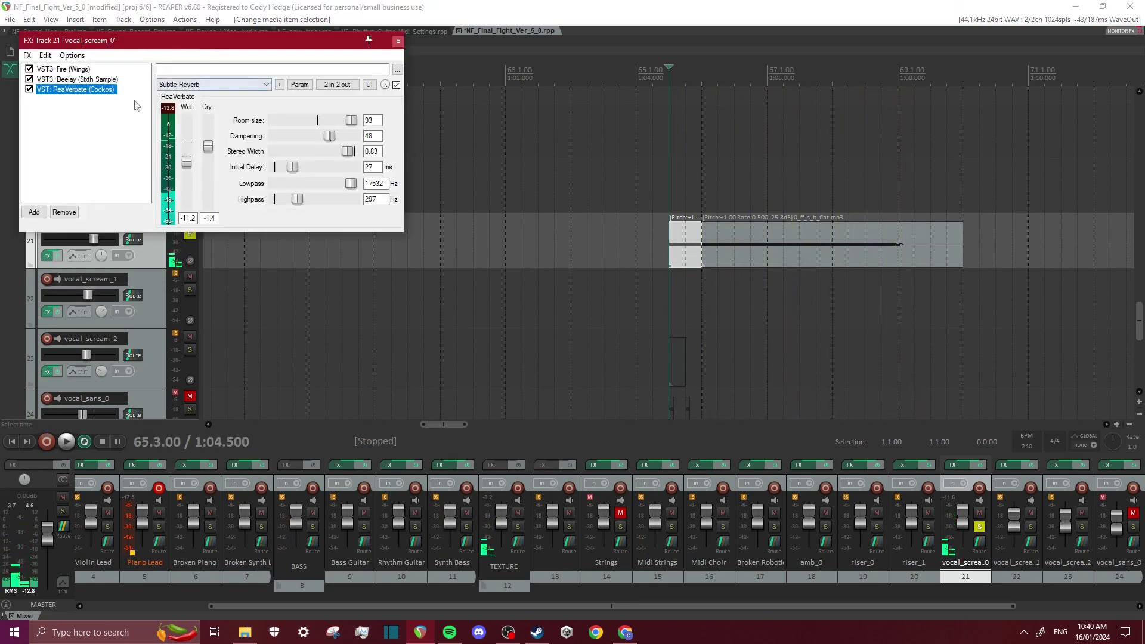
pyautogui.click(66, 69)
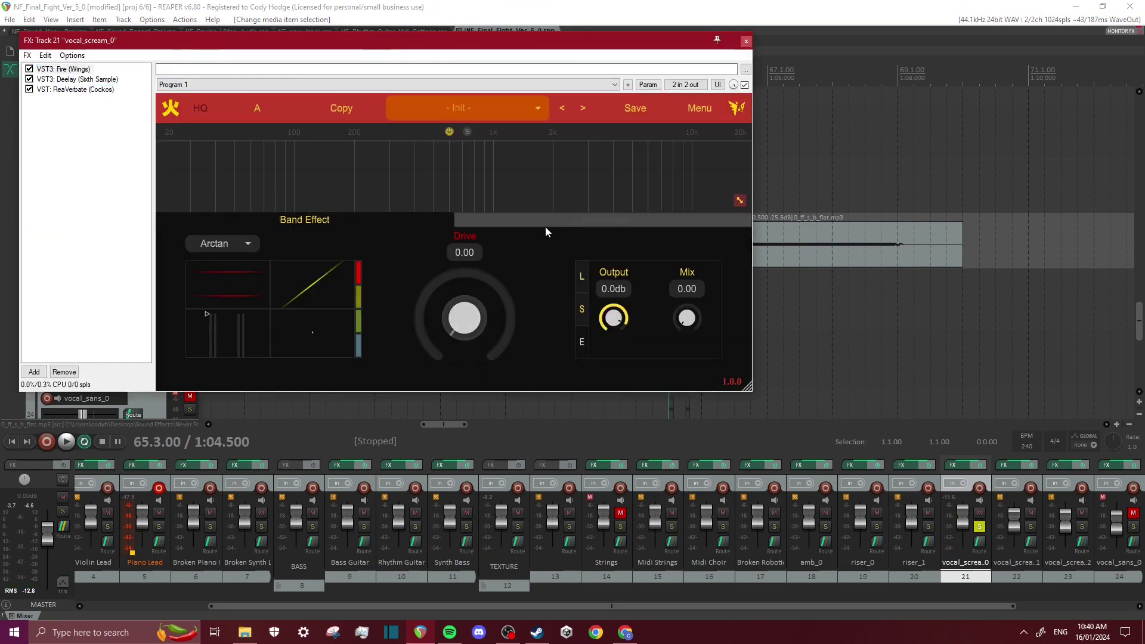
pyautogui.click(358, 310)
pyautogui.click(77, 79)
pyautogui.click(84, 89)
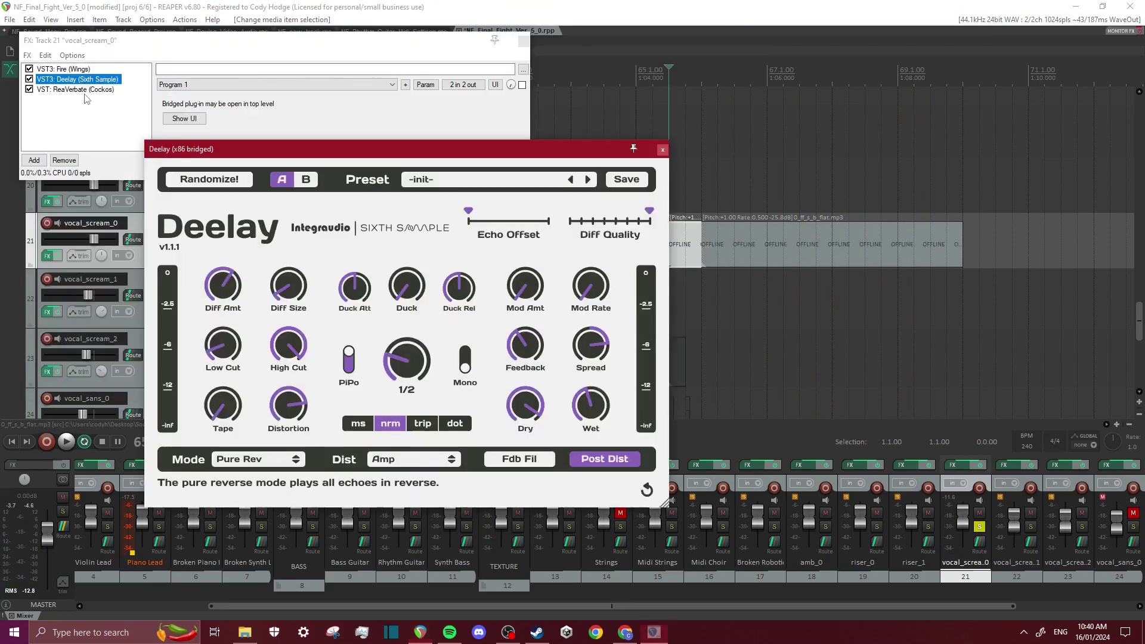
# - Close the Deelay and vocal_scream_0 effects windows and review the scream clips along the timeline
pyautogui.click(663, 150)
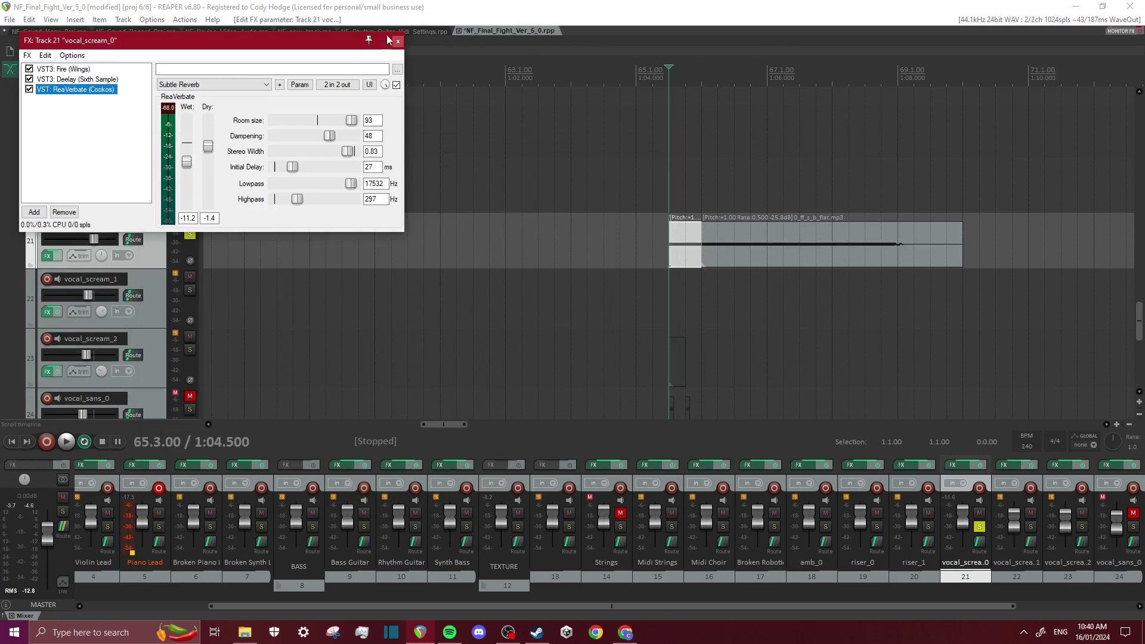
pyautogui.click(398, 41)
pyautogui.scroll(-5, 411, 179)
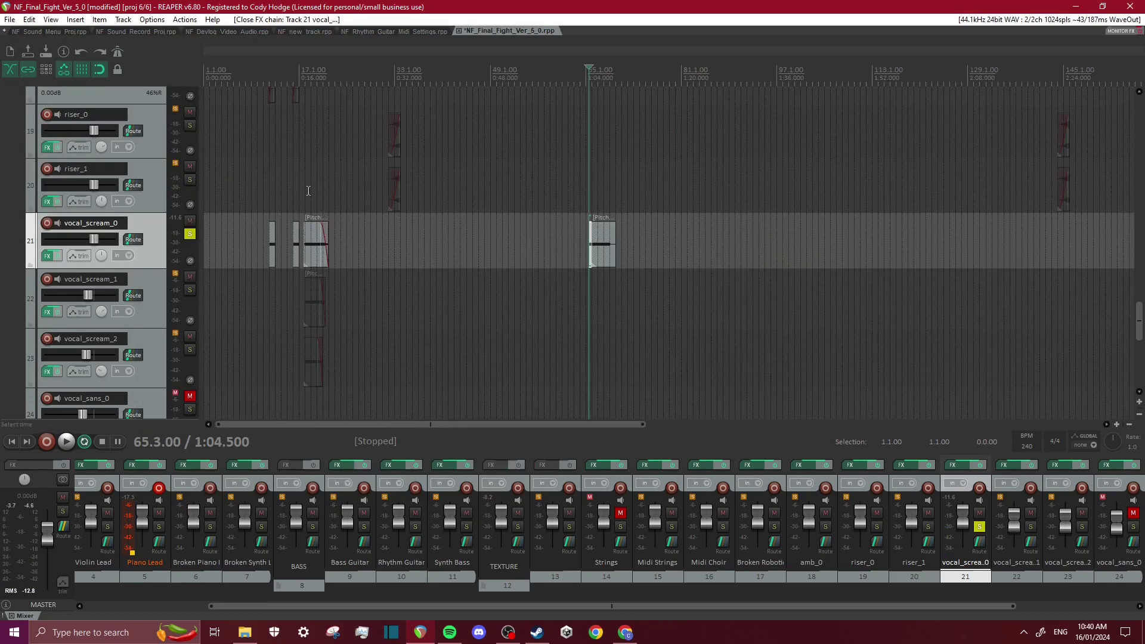
pyautogui.scroll(2, 322, 262)
pyautogui.scroll(-2, 337, 288)
pyautogui.scroll(4, 336, 288)
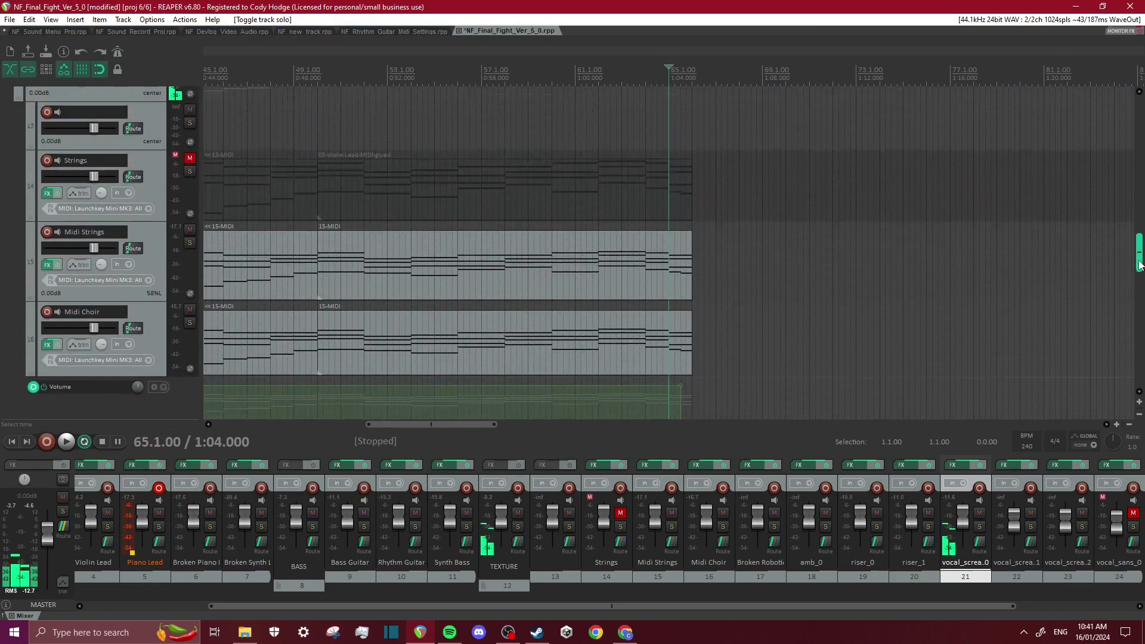
# - Place the playhead at 78.1.00 on the Broken Synth Lead track and examine its clips and volume automation
pyautogui.scroll(10, 1122, 208)
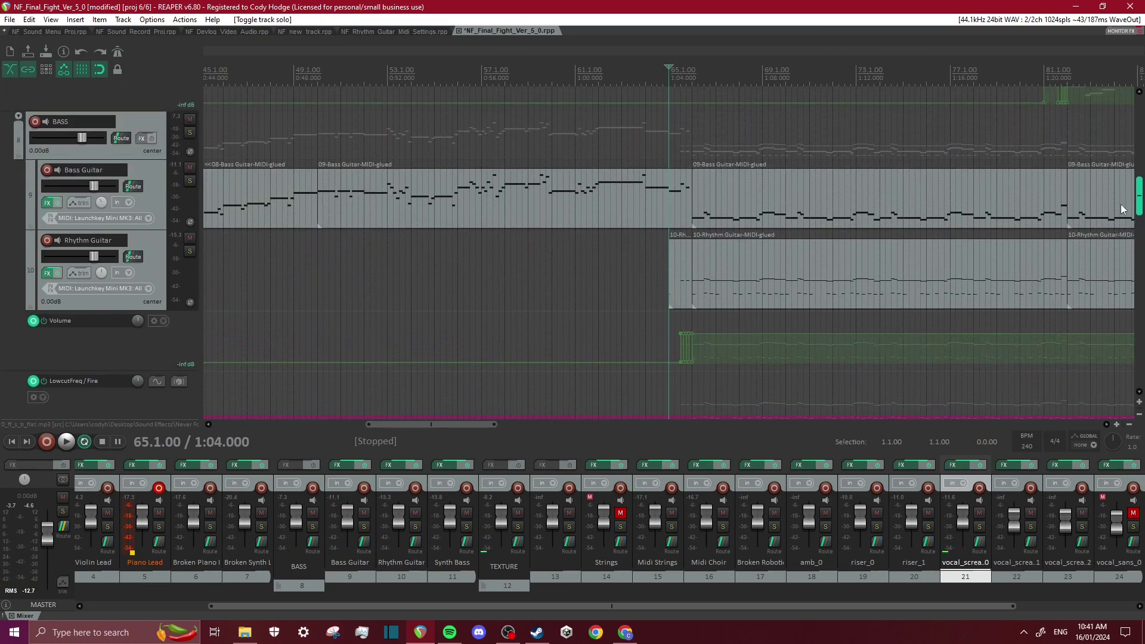
pyautogui.scroll(-4, 1051, 217)
pyautogui.click(776, 278)
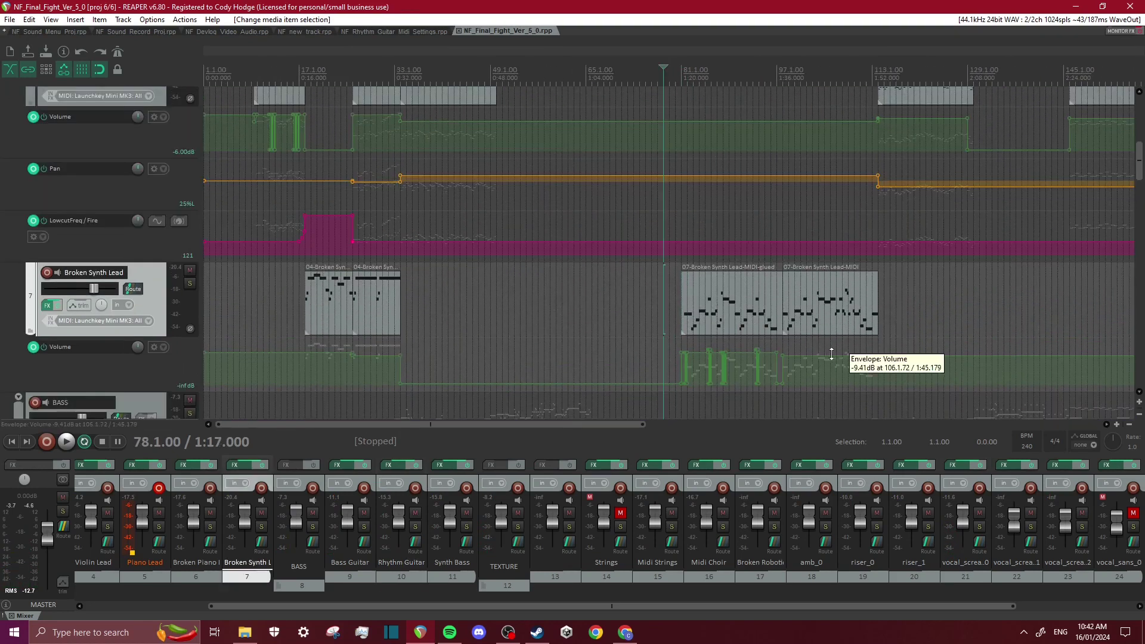
pyautogui.scroll(3, 854, 371)
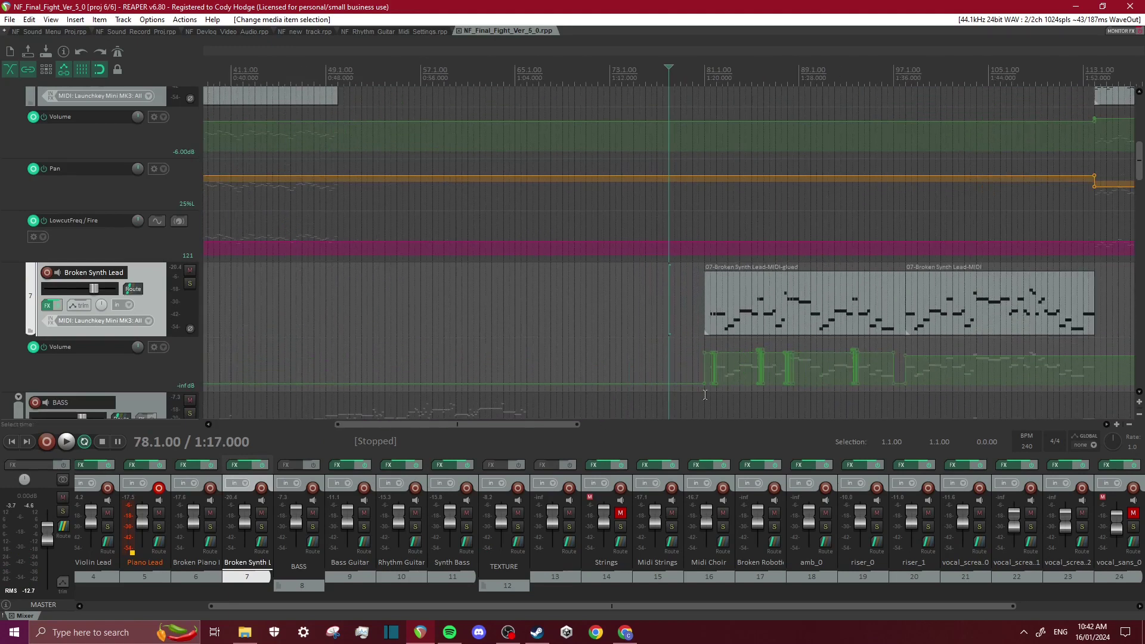
pyautogui.moveTo(525, 426); pyautogui.dragTo(574, 426)
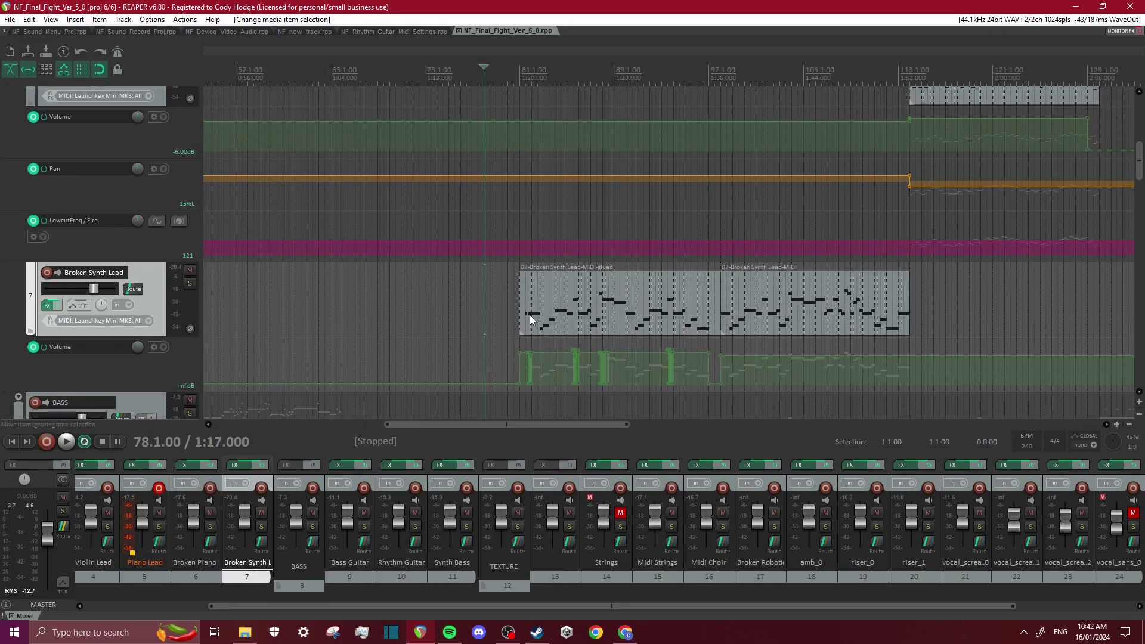
pyautogui.scroll(-2, 530, 315)
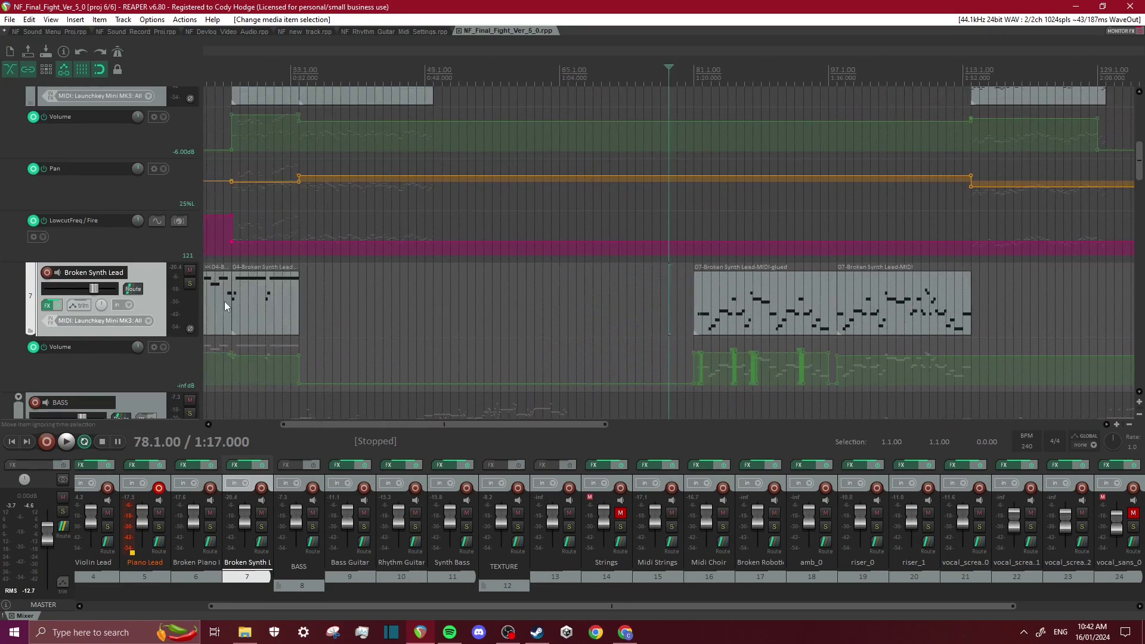
# - Select the 07-Broken Synth Lead-MIDI-glued clip with the playhead at 85.3.00 and show the track's pan envelope
pyautogui.click(704, 320)
pyautogui.scroll(3, 469, 231)
pyautogui.scroll(-2, 469, 230)
pyautogui.click(545, 223)
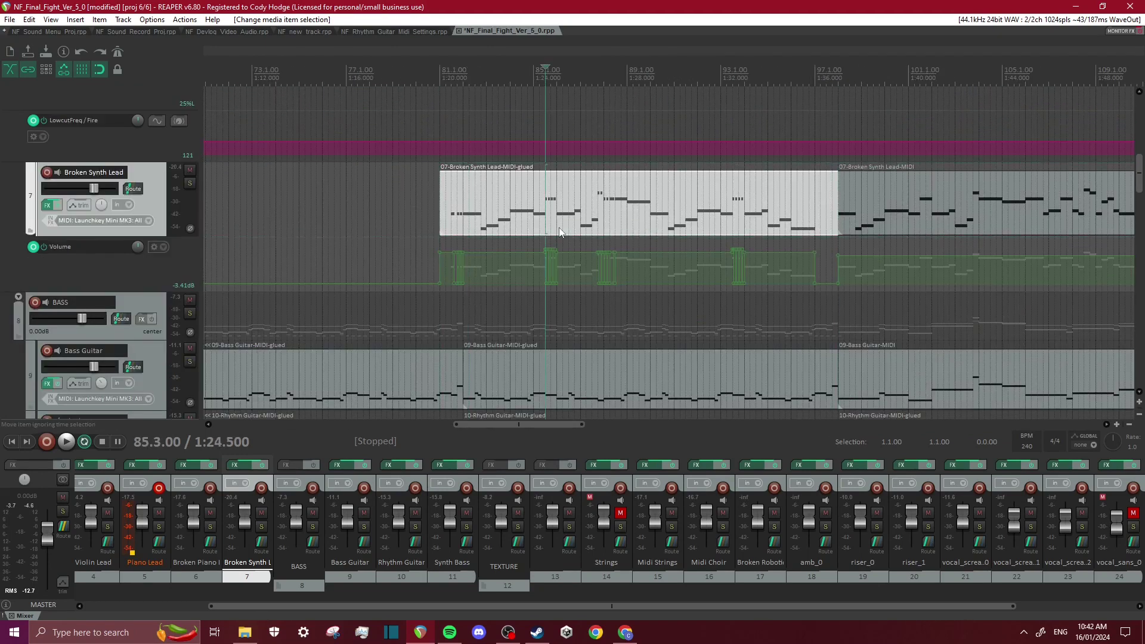
pyautogui.scroll(2, 560, 231)
pyautogui.press('p')
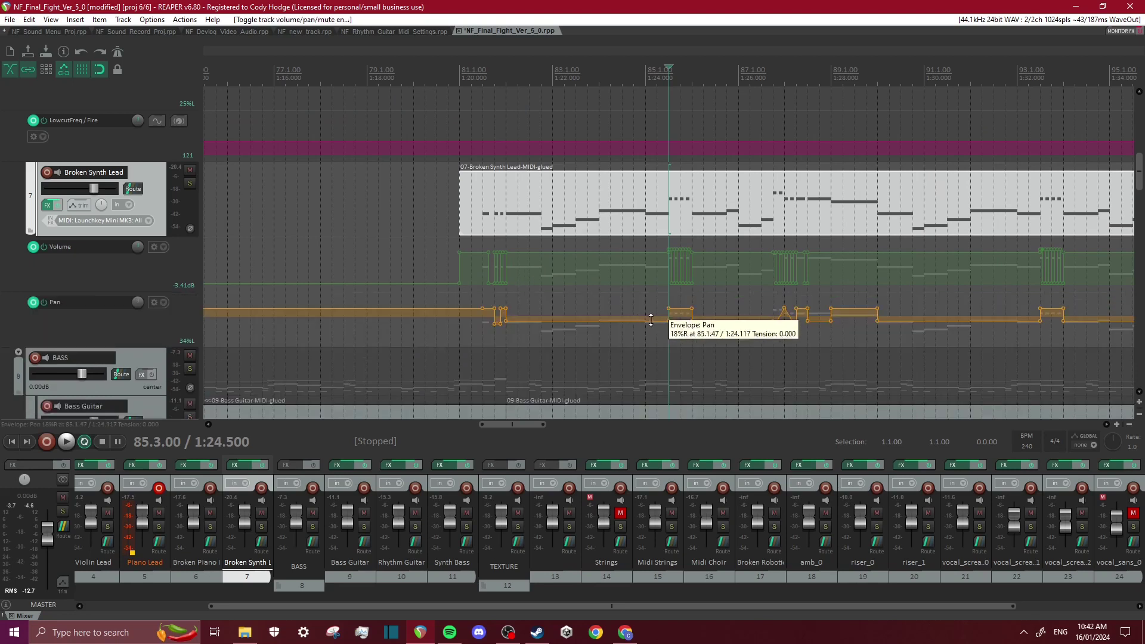
# - Solo Broken Synth Lead, lower its track volume and set the playhead to 81.3.00 to audition the clip's opening notes
pyautogui.scroll(-1, 716, 258)
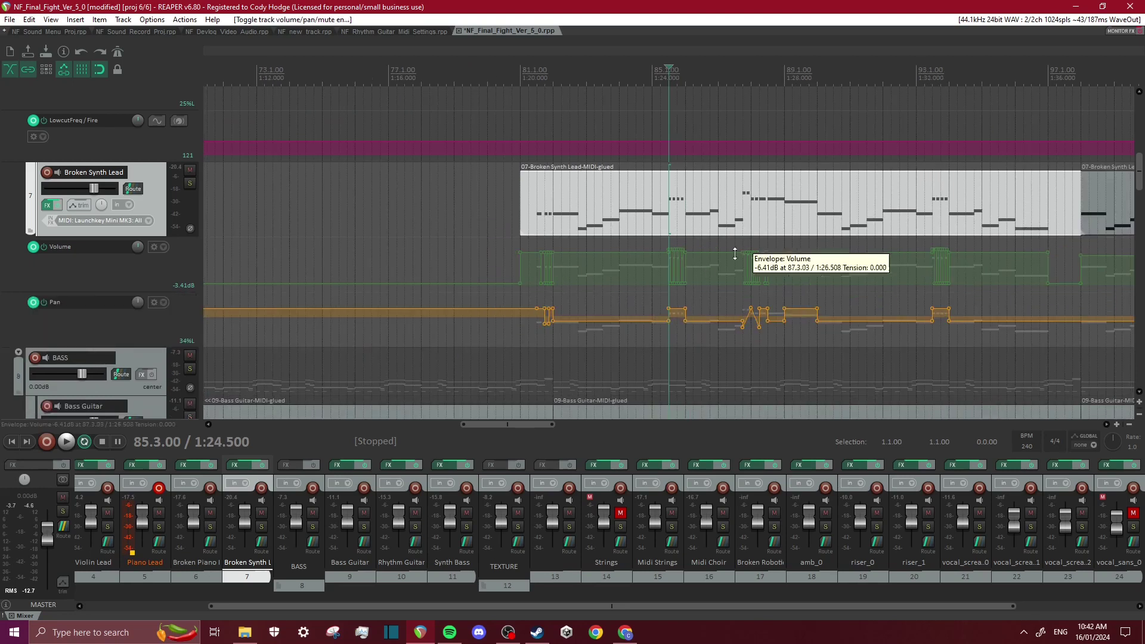
pyautogui.click(540, 213)
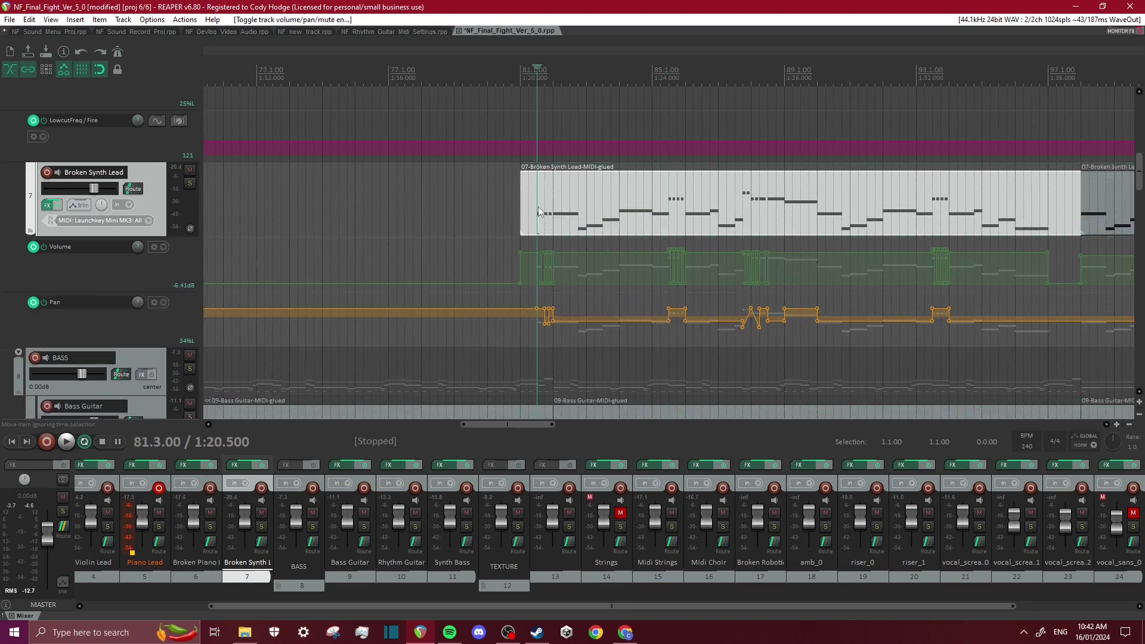
pyautogui.click(191, 183)
pyautogui.moveTo(93, 188); pyautogui.dragTo(82, 188)
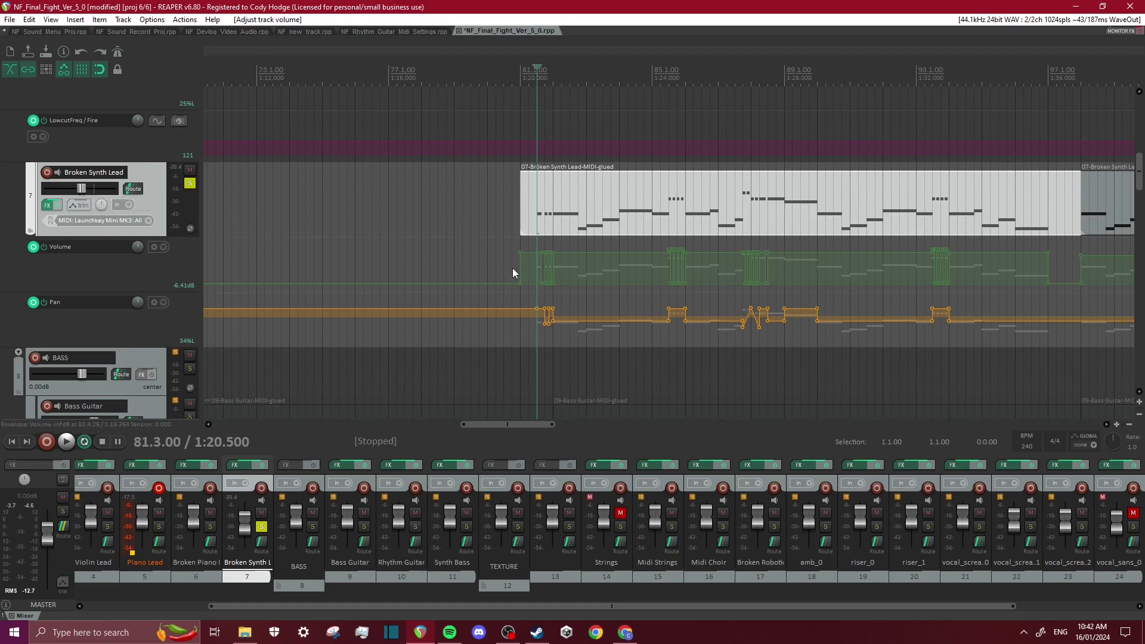
pyautogui.click(531, 213)
pyautogui.click(538, 215)
# - Return the Broken Synth Lead volume to 0.00 dB and unsolo the track
pyautogui.moveTo(81, 189); pyautogui.dragTo(94, 189)
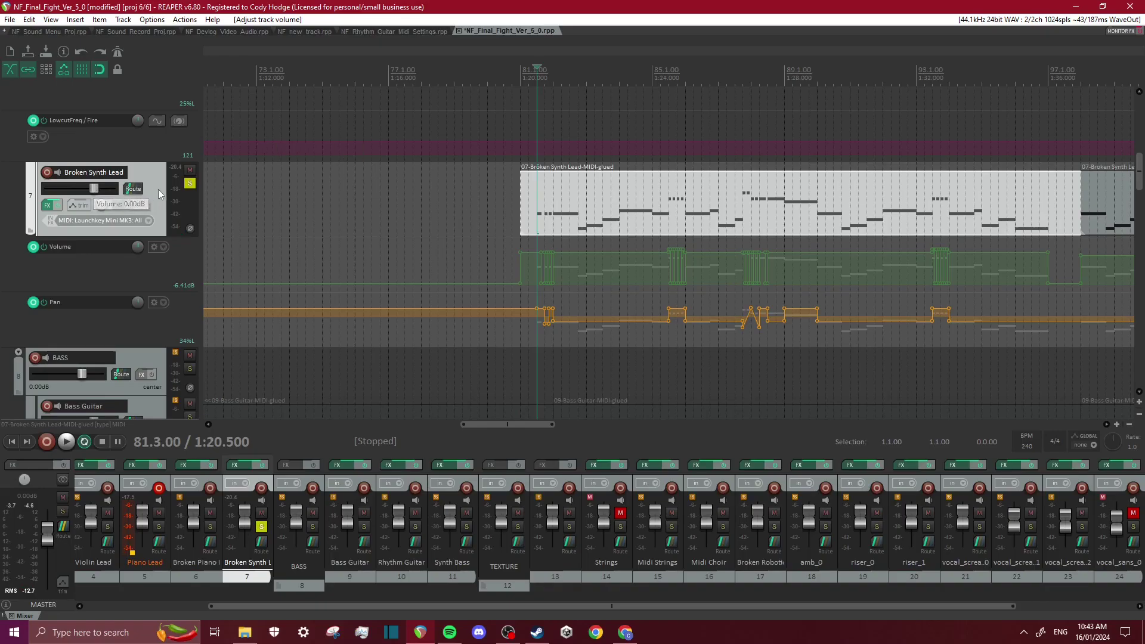
pyautogui.click(190, 184)
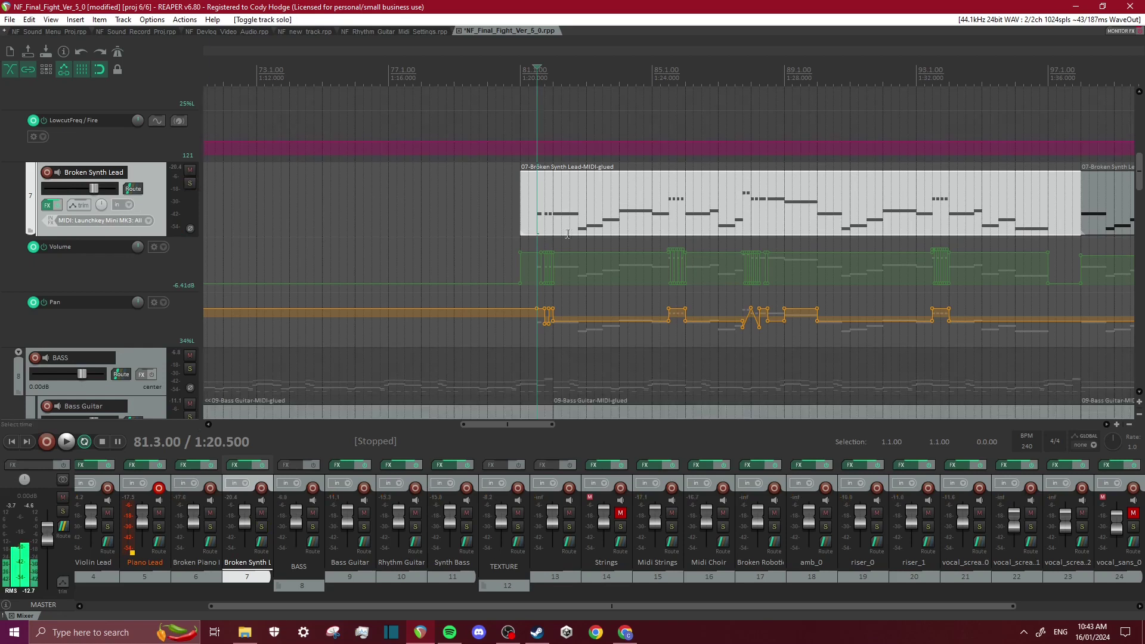
# - Solo Broken Synth Lead again and place the playhead at 85.3.00 in its glued clip
pyautogui.click(190, 184)
pyautogui.scroll(-2, 703, 266)
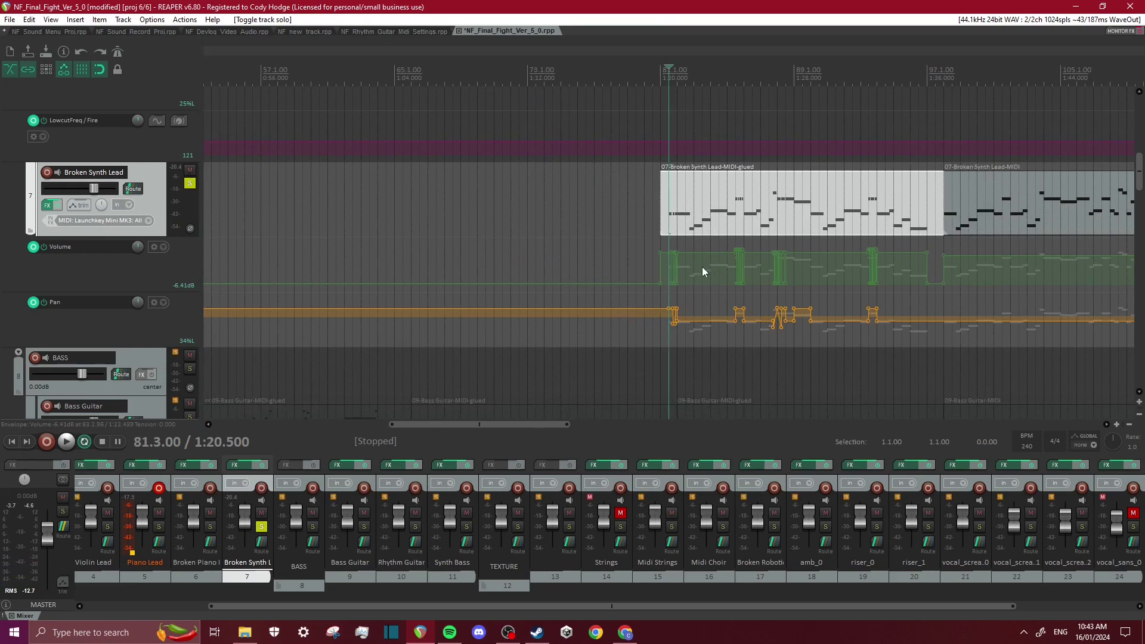
pyautogui.click(754, 209)
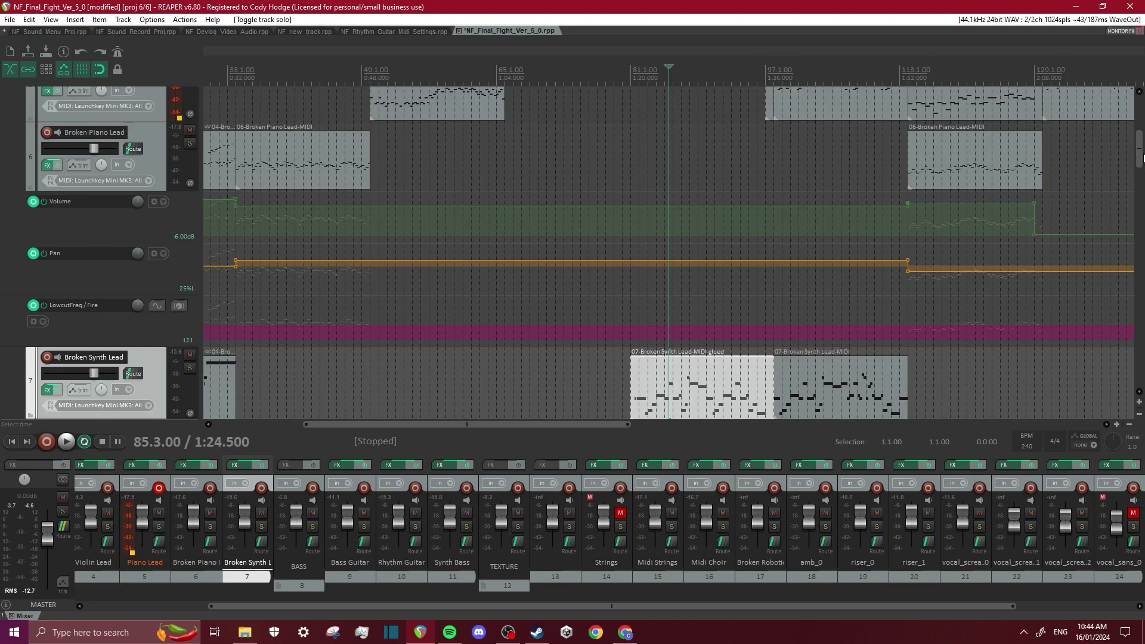
# - Select the short Piano Lead clip at 97.1.00, compare it with the Broken Synth Lead clips and briefly open it for inspection
pyautogui.scroll(5, 1144, 158)
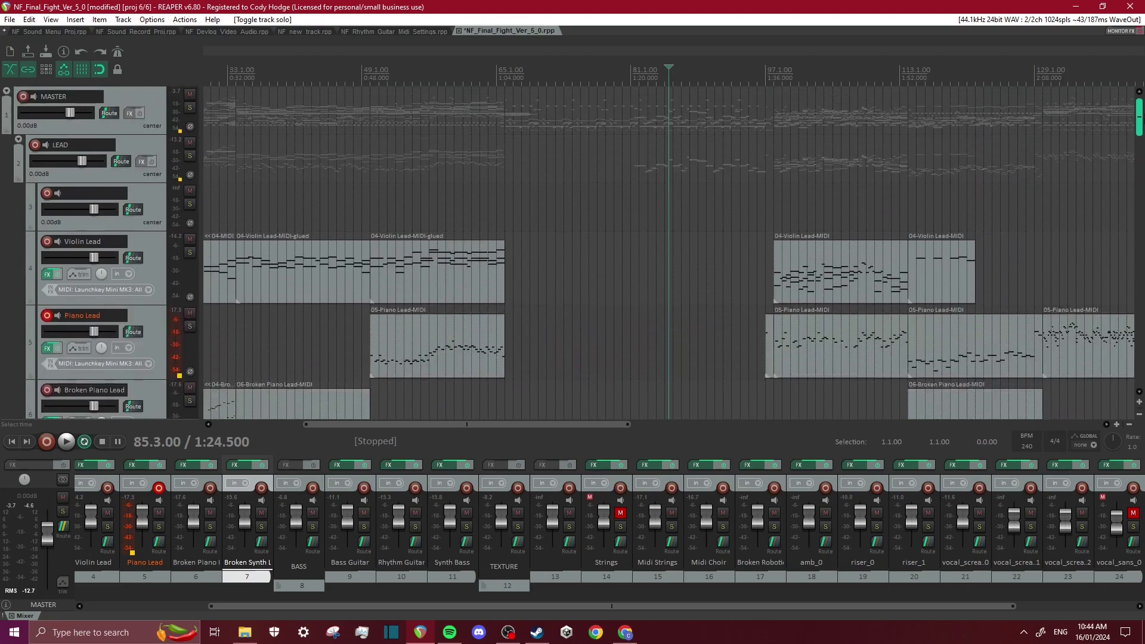
pyautogui.scroll(2, 1027, 243)
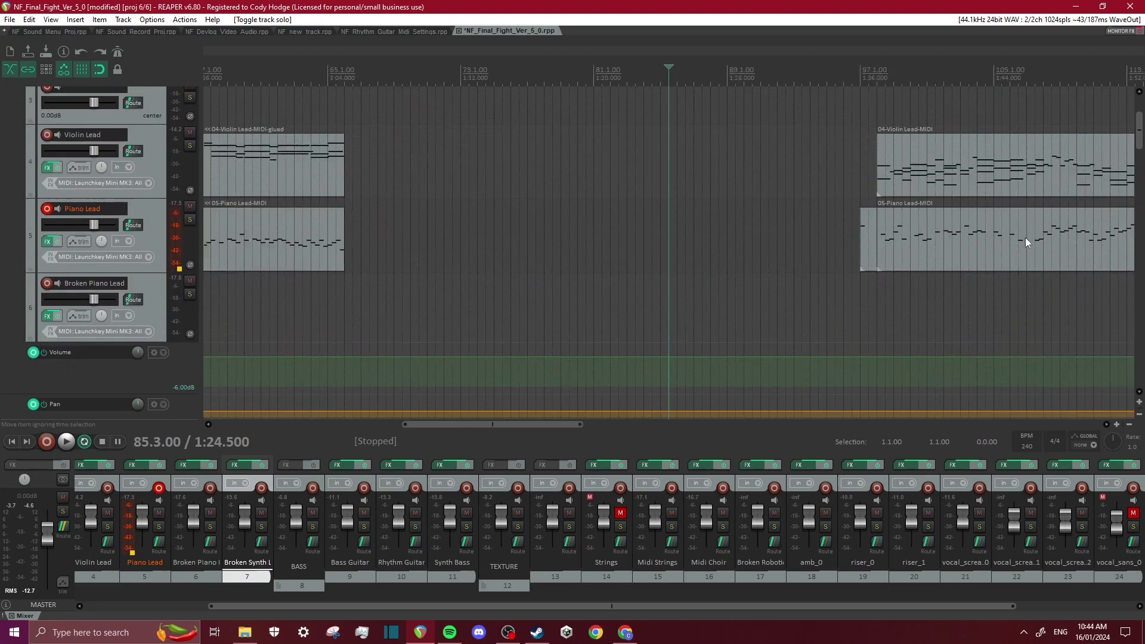
pyautogui.click(866, 246)
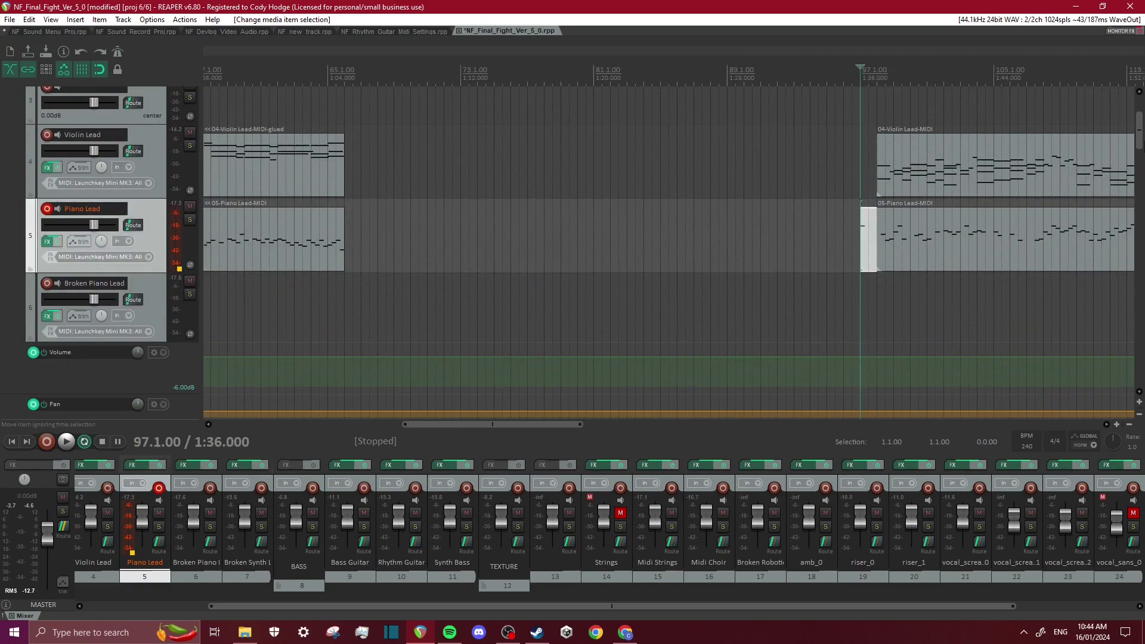
pyautogui.scroll(-4, 1126, 190)
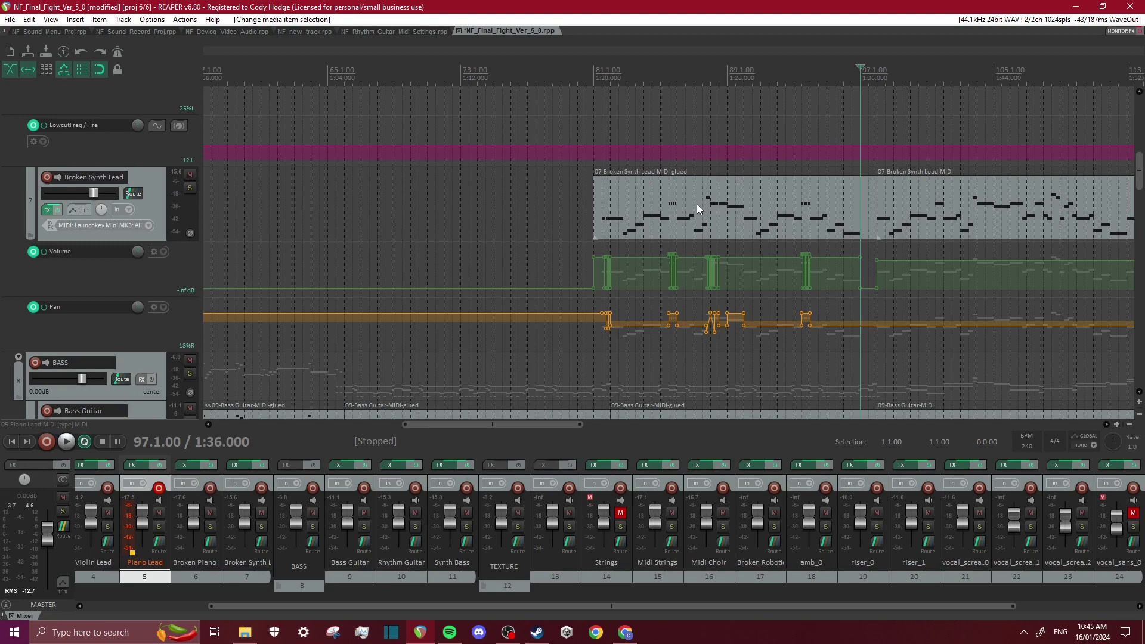
pyautogui.scroll(8, 999, 199)
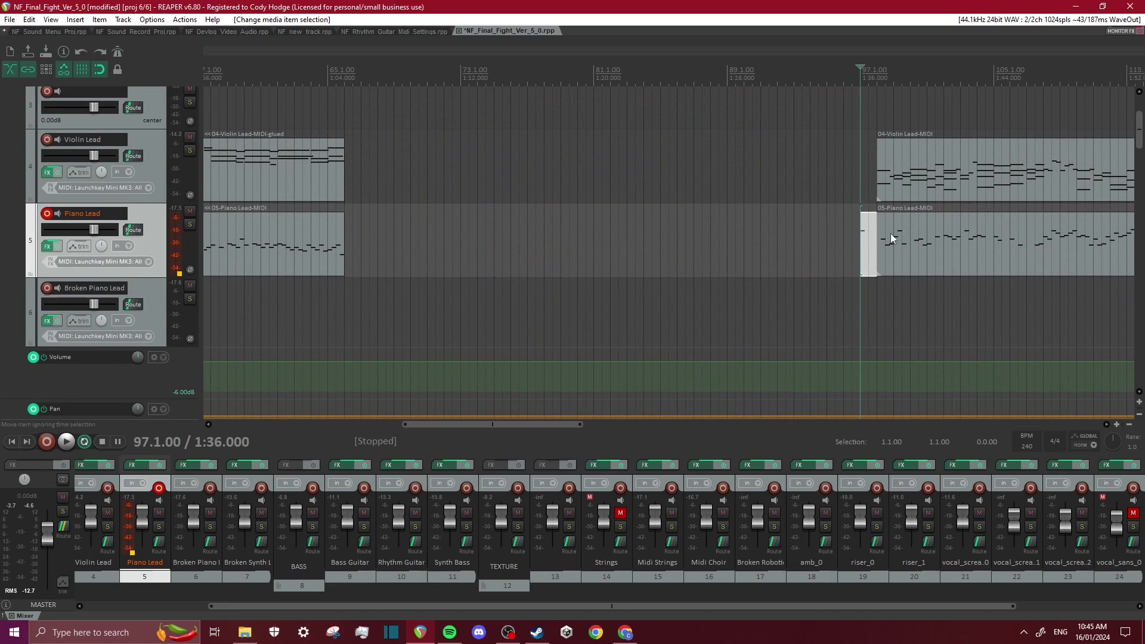
pyautogui.doubleClick(862, 245)
pyautogui.click(1125, 12)
# - Place the playhead at 95.1.00 and solo the Piano Lead and Broken Synth Lead tracks together
pyautogui.click(827, 239)
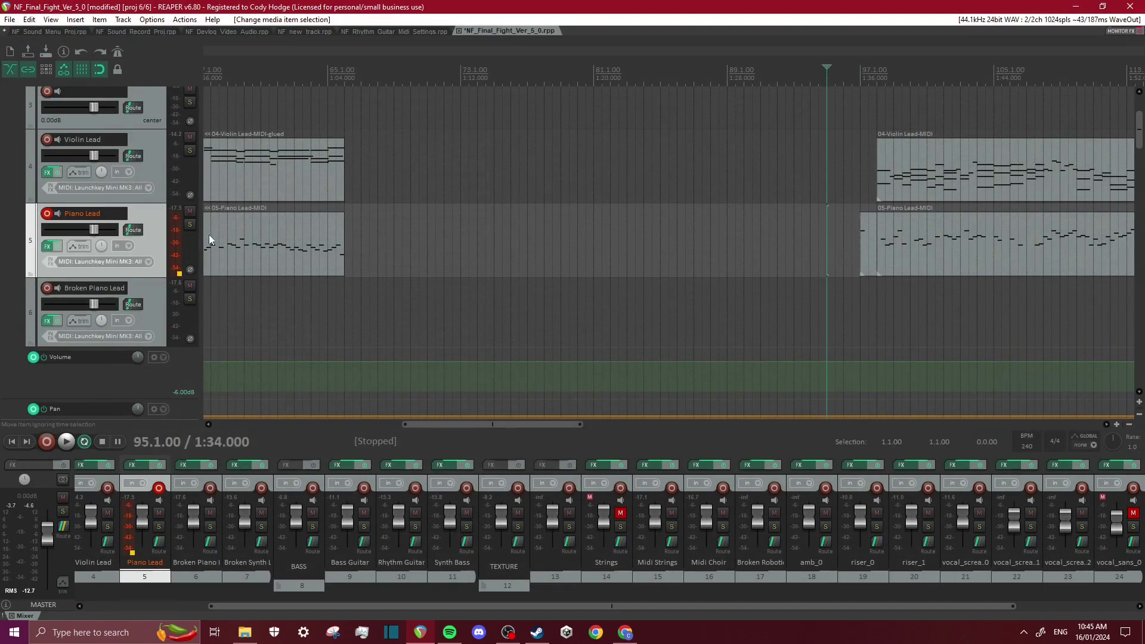
pyautogui.click(189, 225)
pyautogui.scroll(-5, 195, 209)
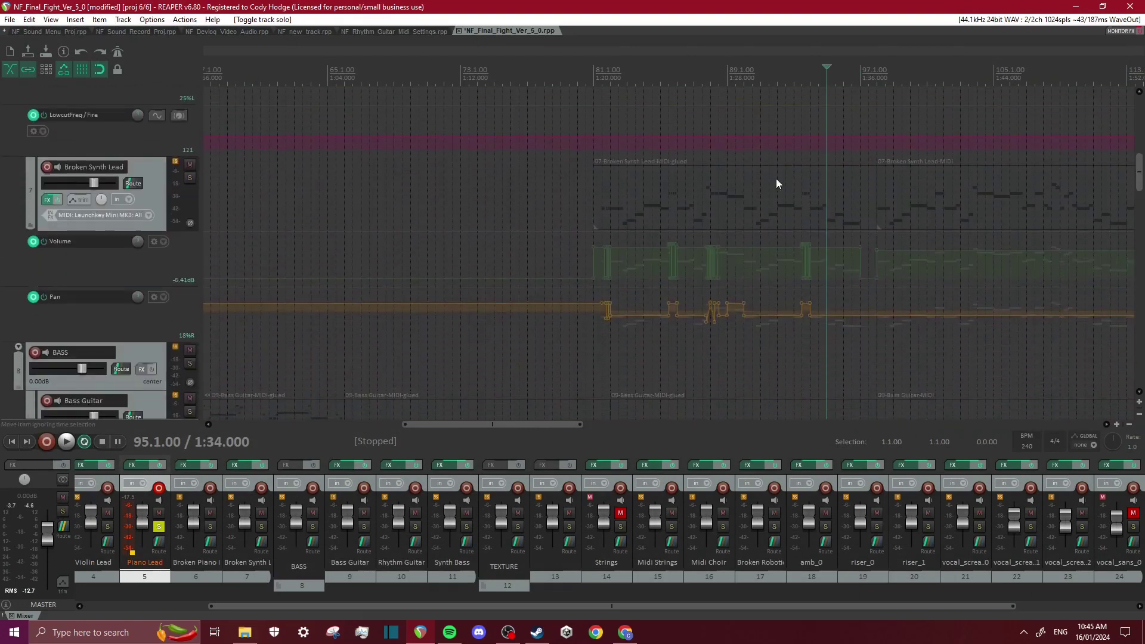
pyautogui.click(189, 177)
# - Lower the Broken Synth Lead volume, play it together with the soloed Piano Lead and stop playback
pyautogui.moveTo(94, 183); pyautogui.dragTo(83, 184)
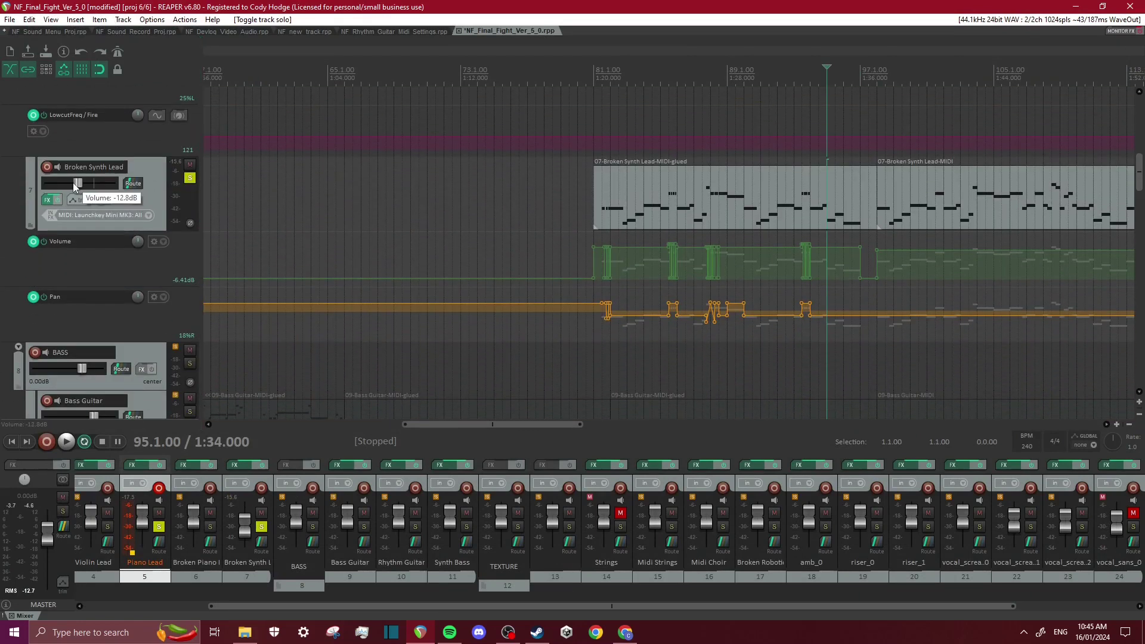
pyautogui.press('space')
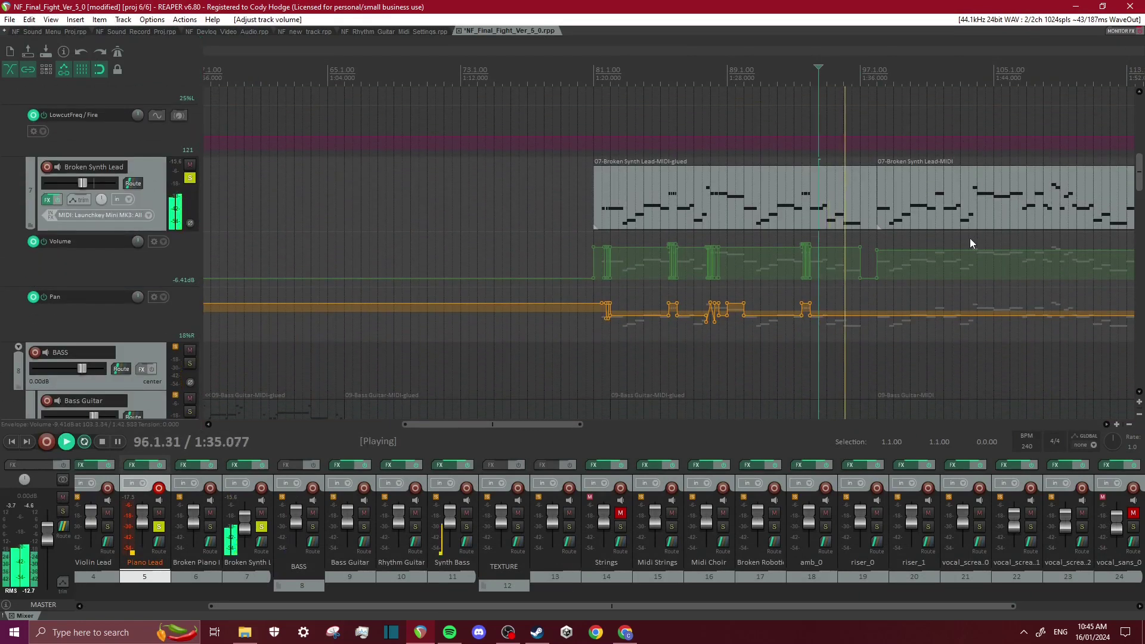
pyautogui.press('space')
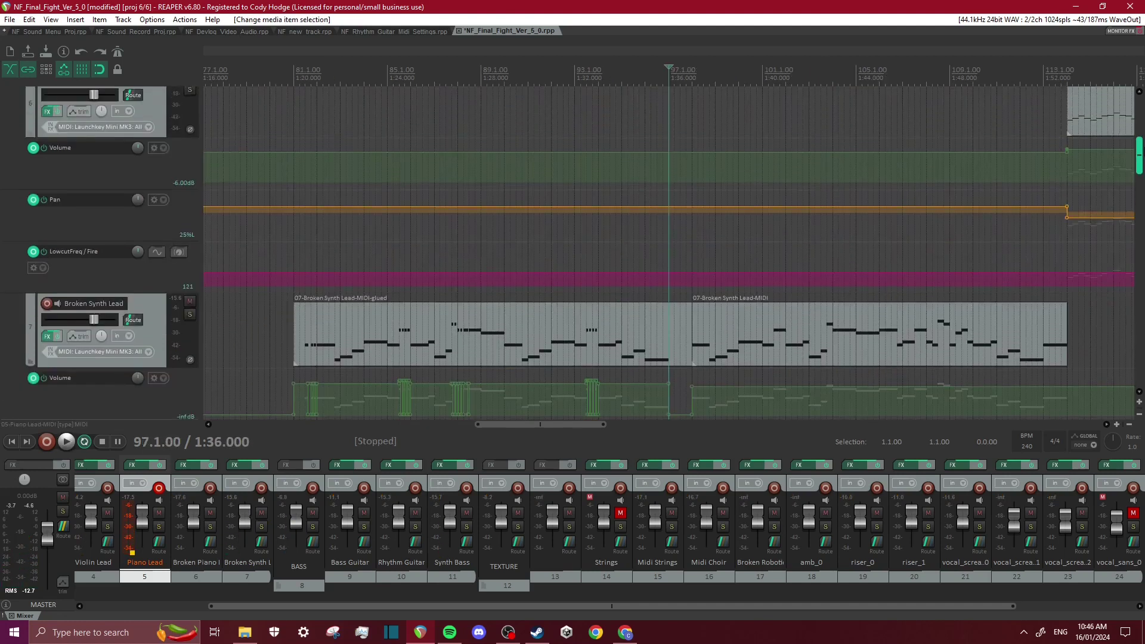
# - Select the Violin Lead clip at 98.1.00, then the Piano Lead clip below it with the playhead at 98.4.00
pyautogui.scroll(1, 668, 239)
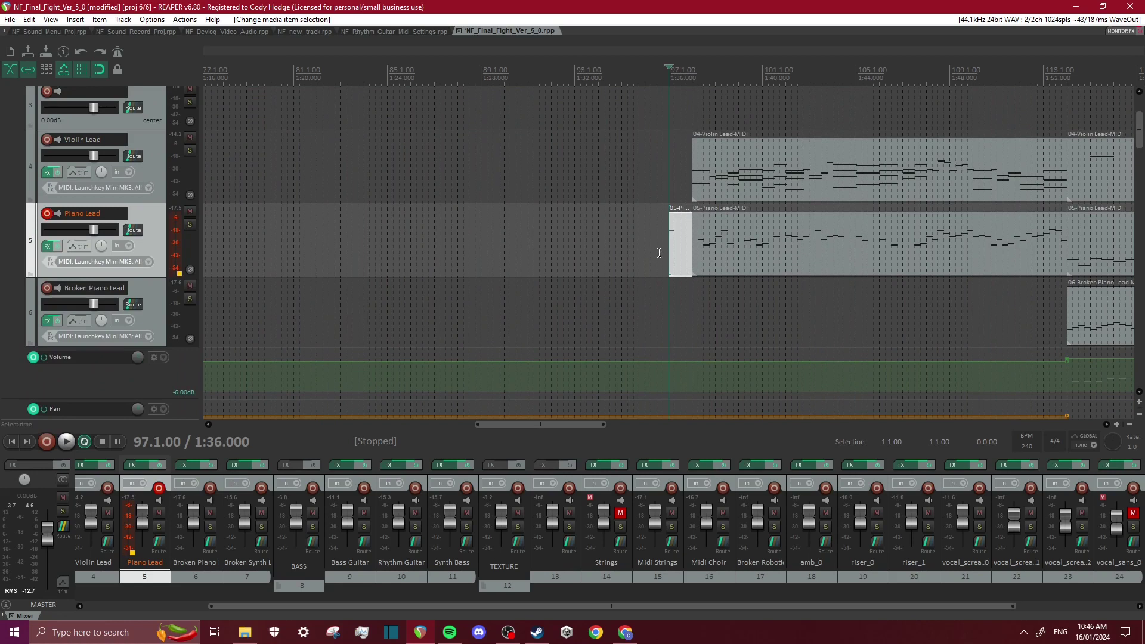
pyautogui.click(698, 173)
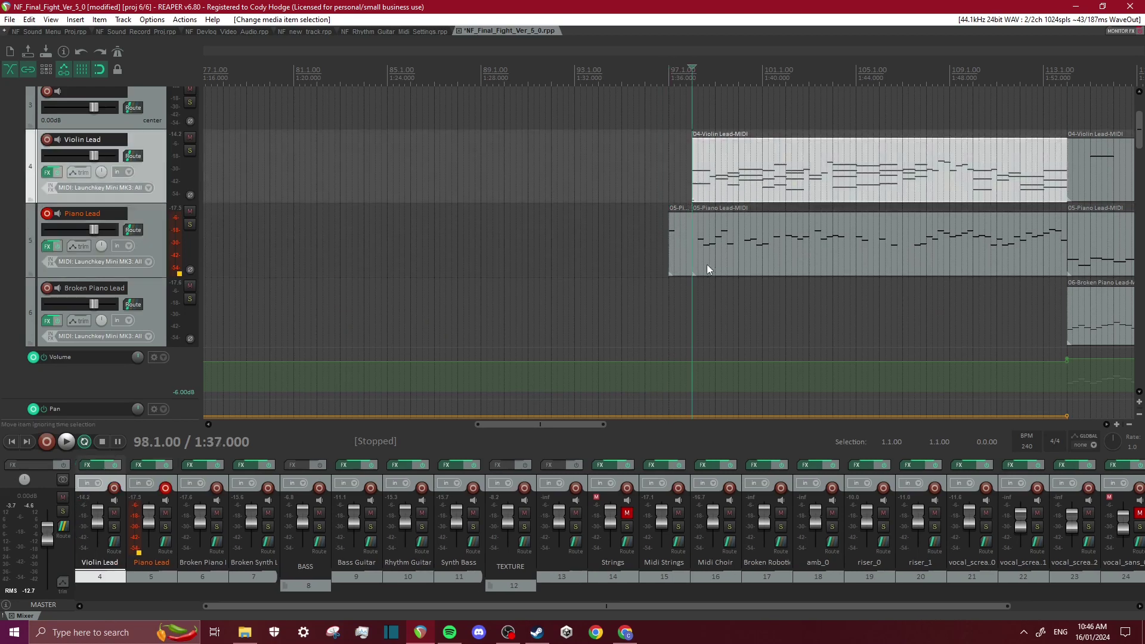
pyautogui.click(709, 266)
# - Move the playhead to 79.3.00 and then 97.1.00, examining the Broken Synth Lead section and the piano and violin clips that follow it
pyautogui.moveTo(1139, 122); pyautogui.dragTo(1111, 156)
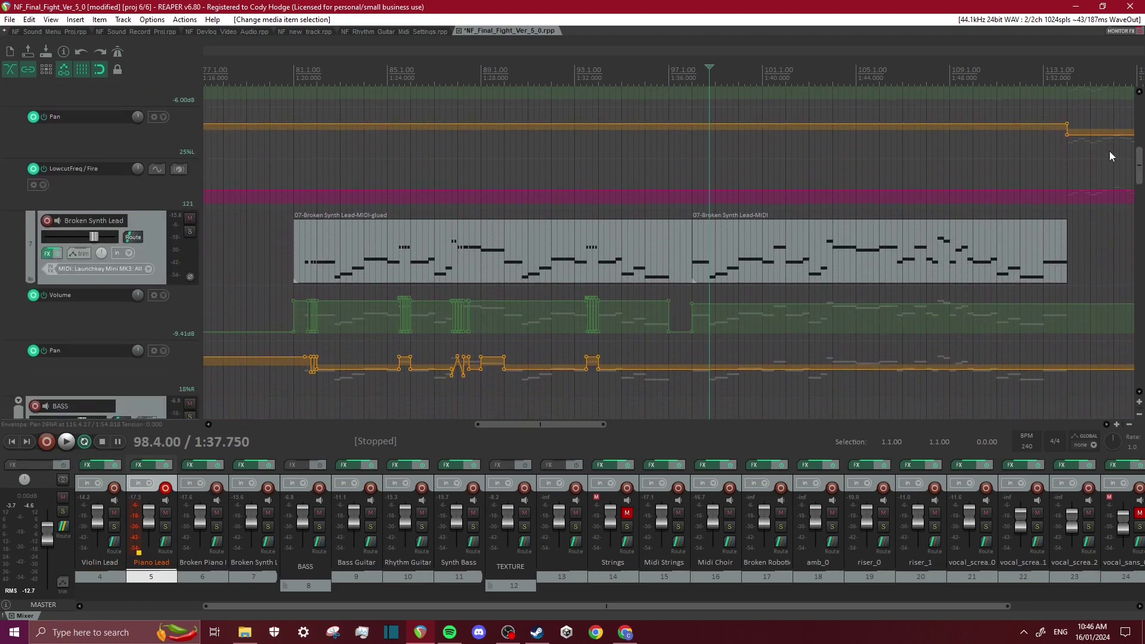
pyautogui.scroll(-2, 1109, 152)
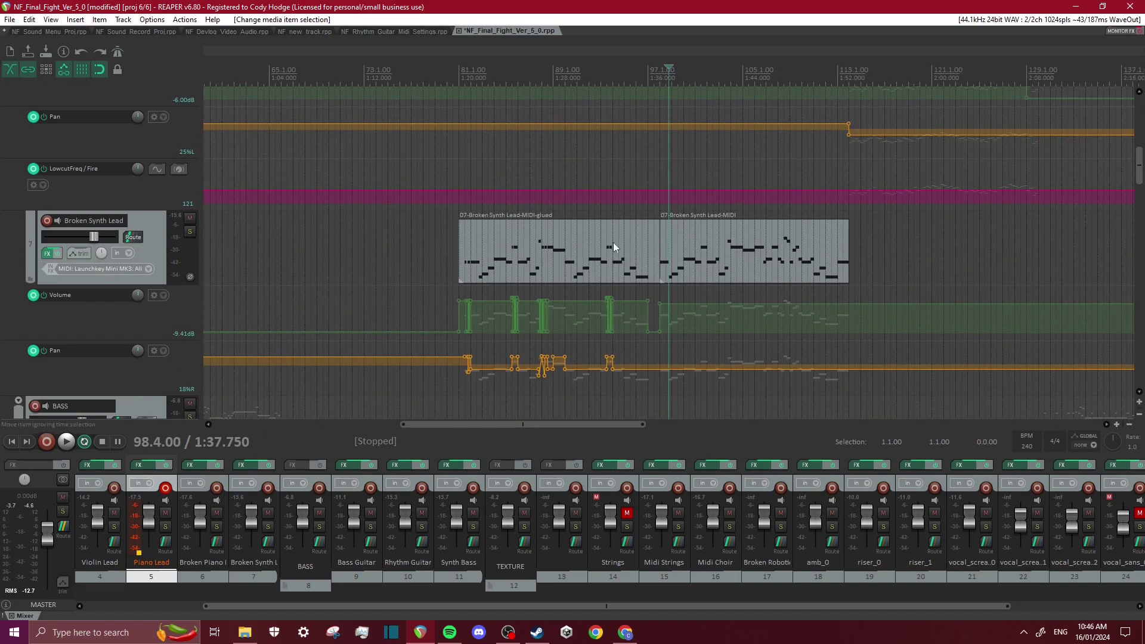
pyautogui.click(442, 108)
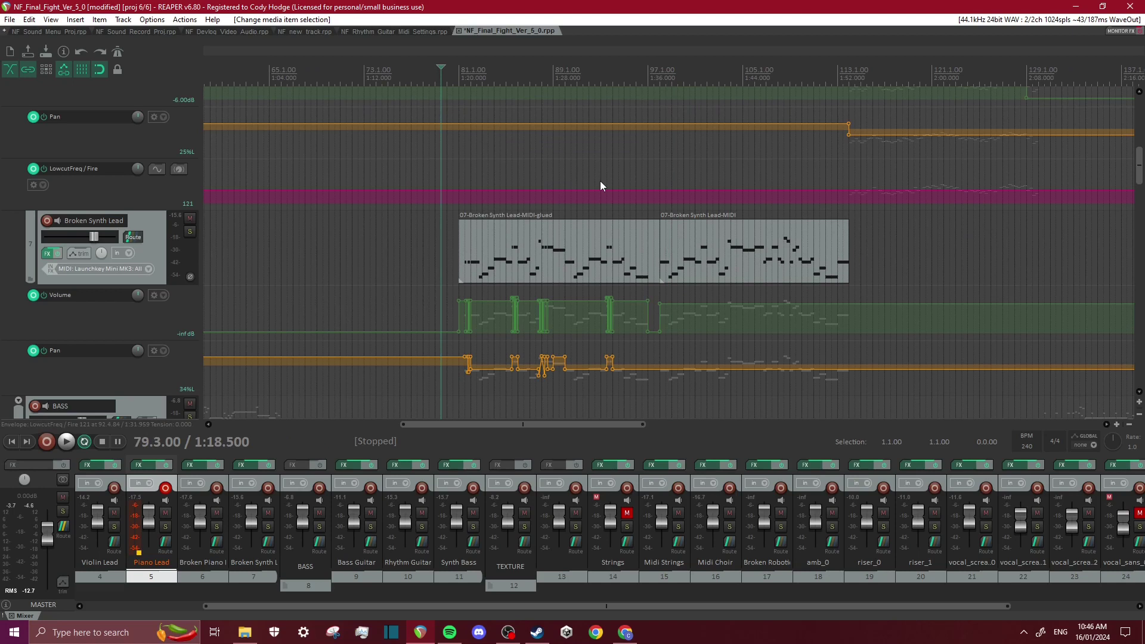
pyautogui.press(']')
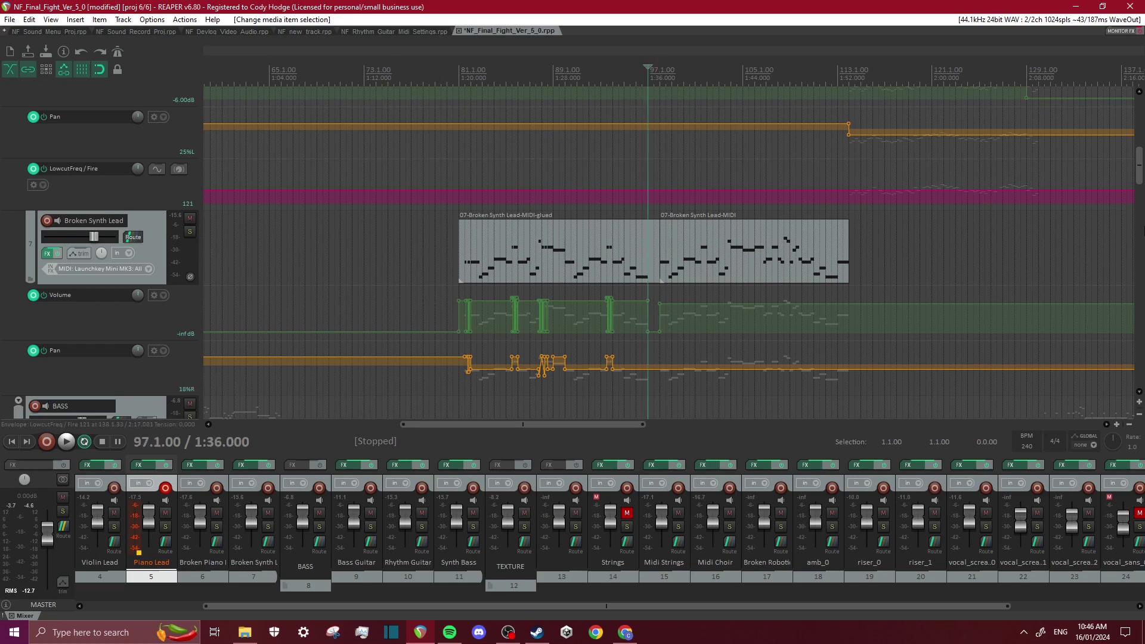
pyautogui.scroll(5, 883, 274)
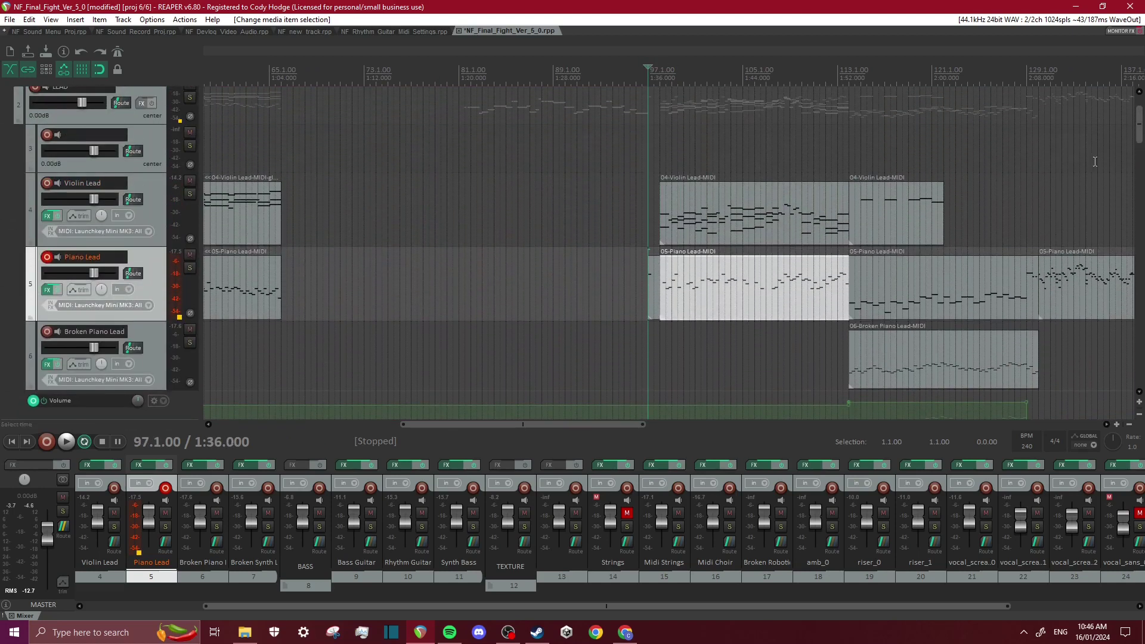
pyautogui.scroll(2, 883, 274)
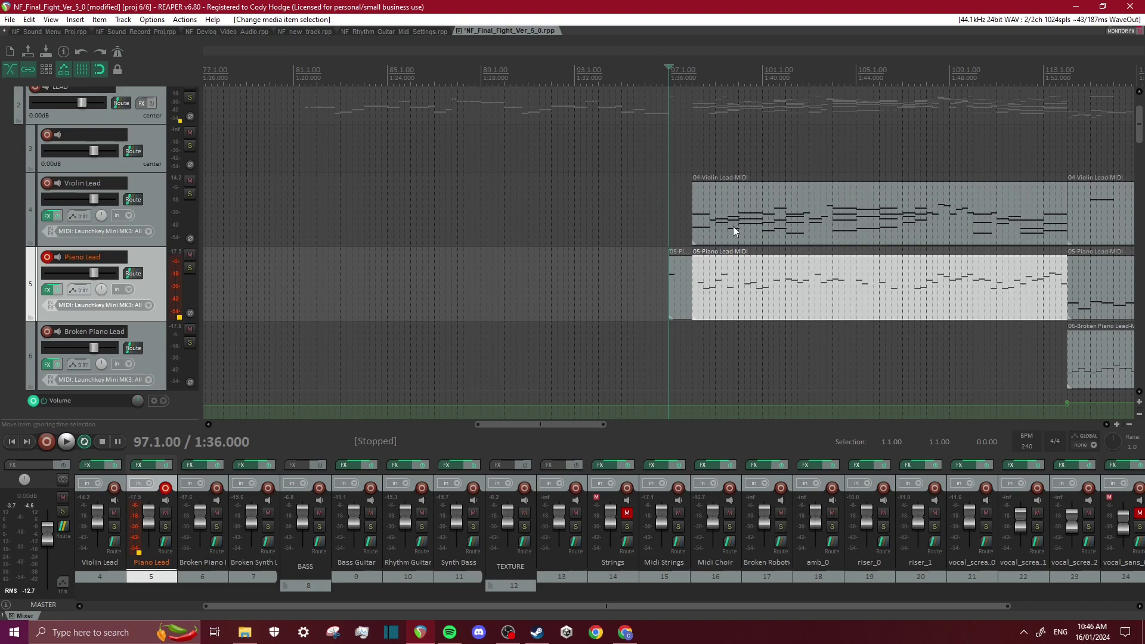
# - Select the Violin Lead clip at 98.1.00 and examine the lead tracks' clips and automation down through Broken Synth Lead
pyautogui.click(714, 214)
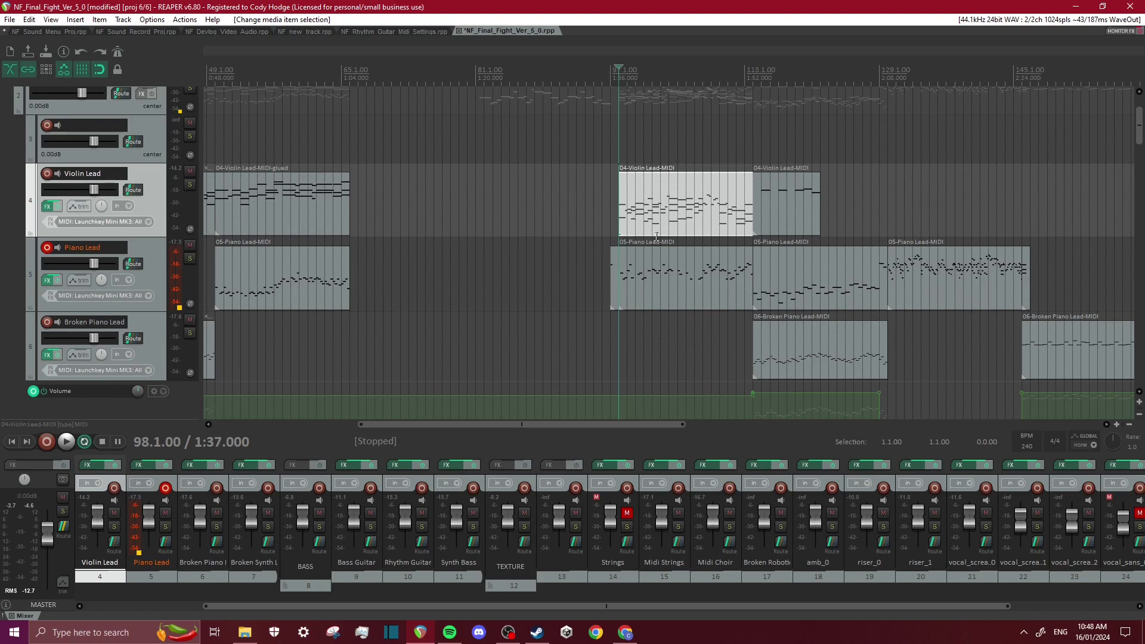
pyautogui.scroll(2, 657, 236)
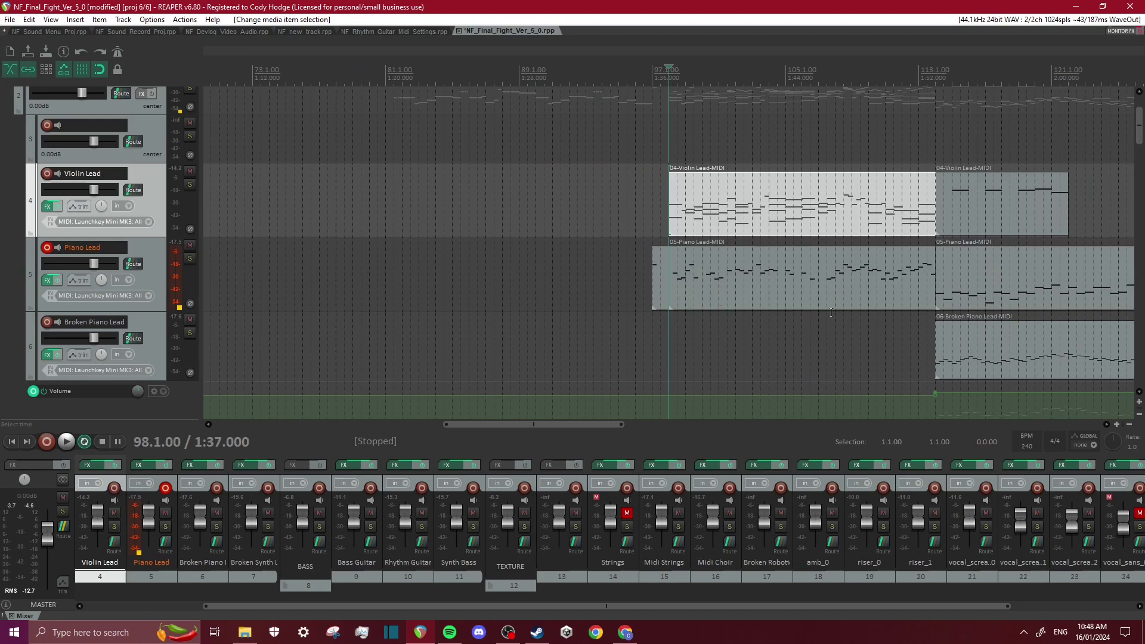
pyautogui.moveTo(1138, 140); pyautogui.dragTo(1137, 147)
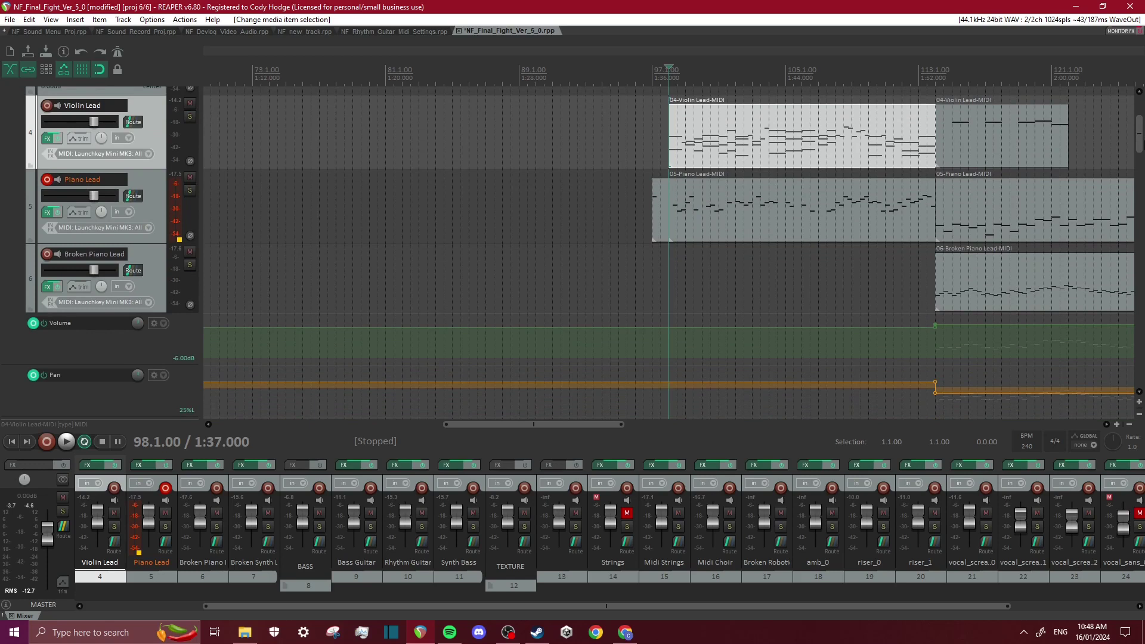
pyautogui.moveTo(1139, 134); pyautogui.dragTo(1140, 157)
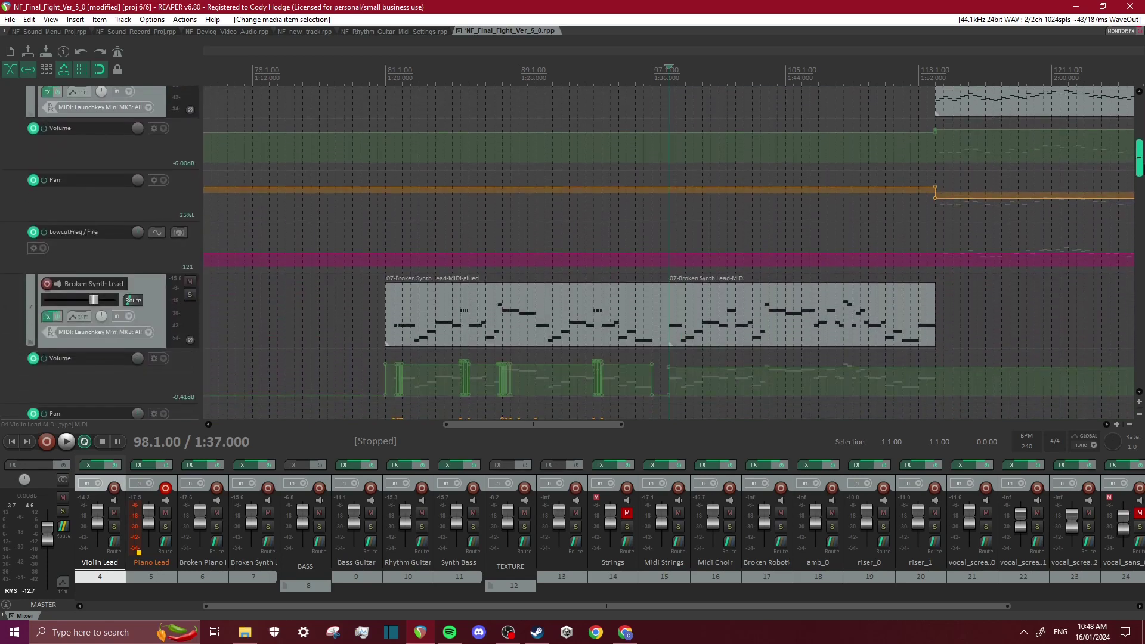
pyautogui.scroll(-2, 987, 176)
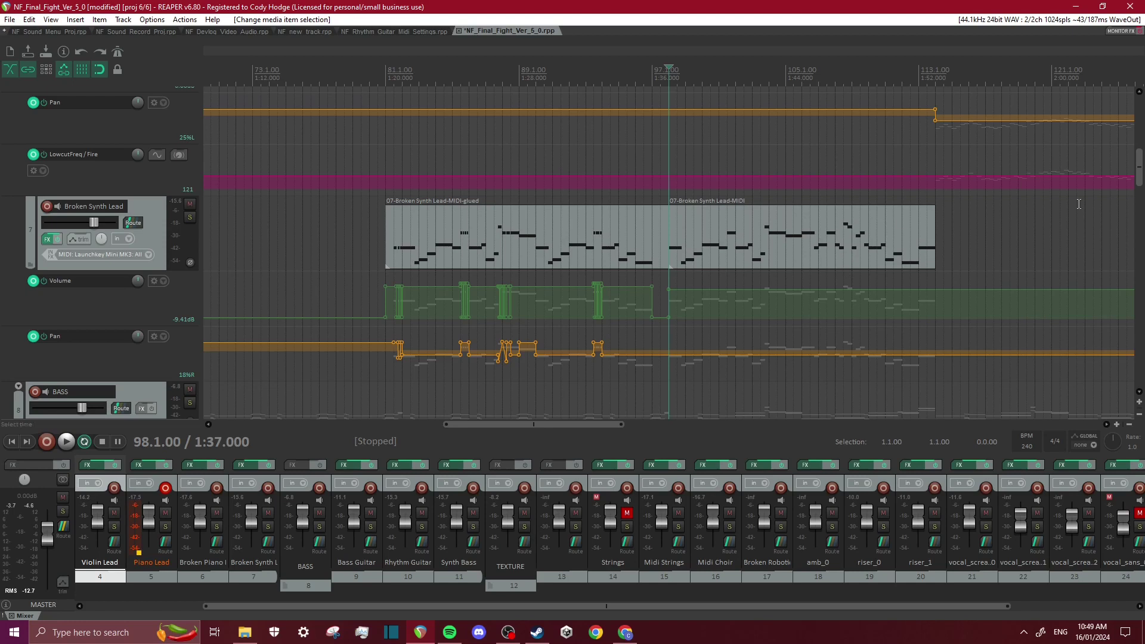
pyautogui.moveTo(1142, 176); pyautogui.dragTo(1141, 201)
# - Solo the Bass Guitar track, play its clip from 98.1.00, stop playback and clear the solo
pyautogui.click(701, 264)
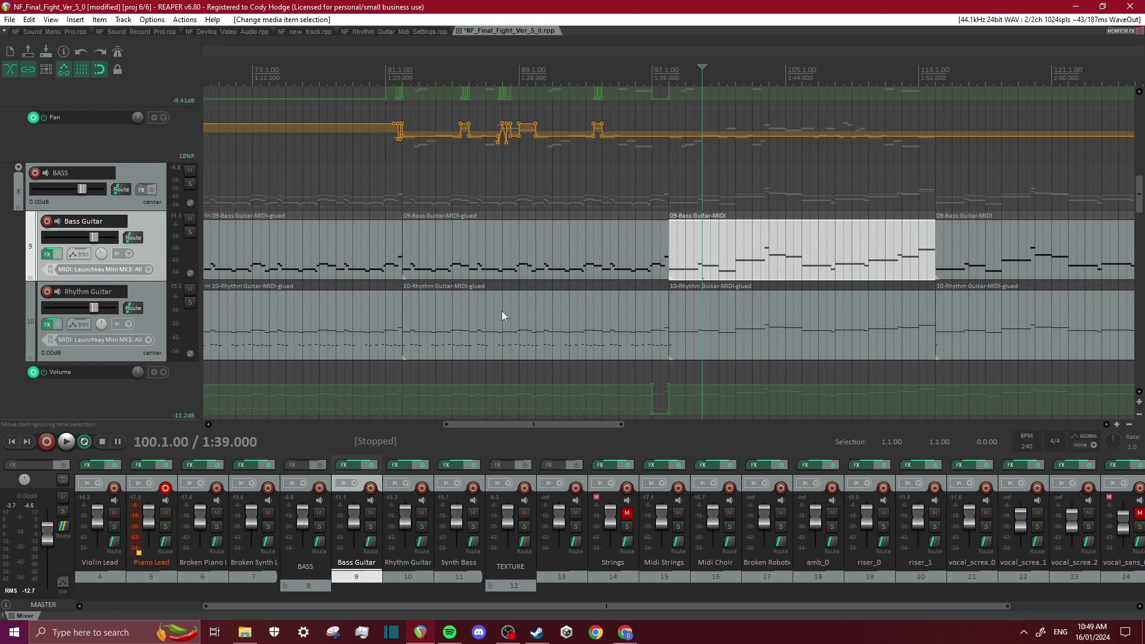
pyautogui.click(686, 267)
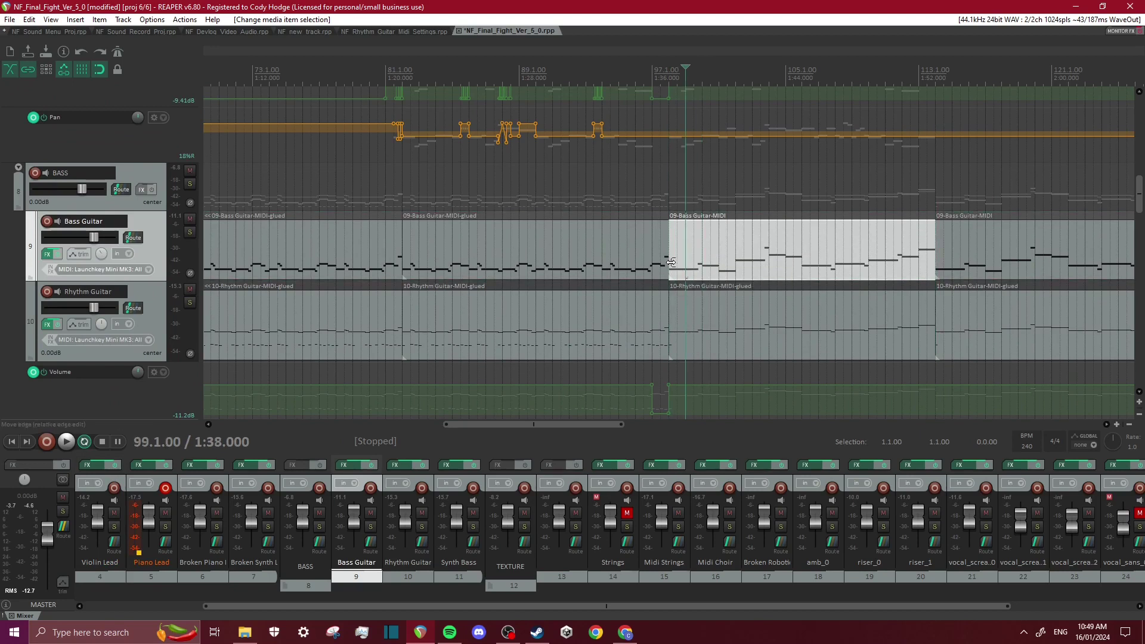
pyautogui.click(188, 232)
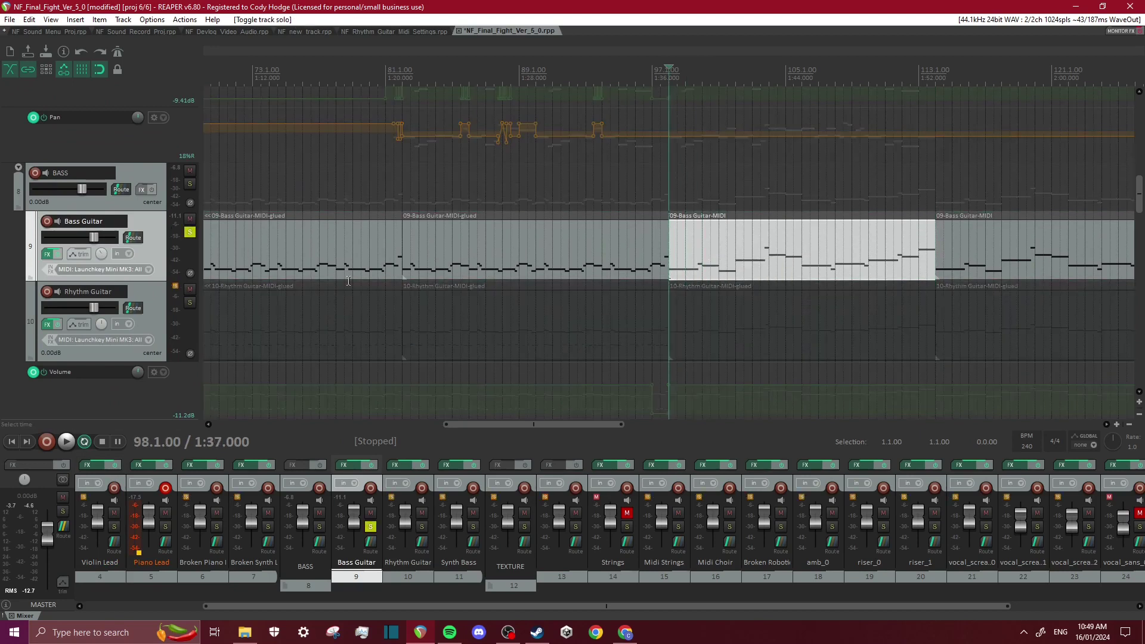
pyautogui.press('space')
pyautogui.press('space')
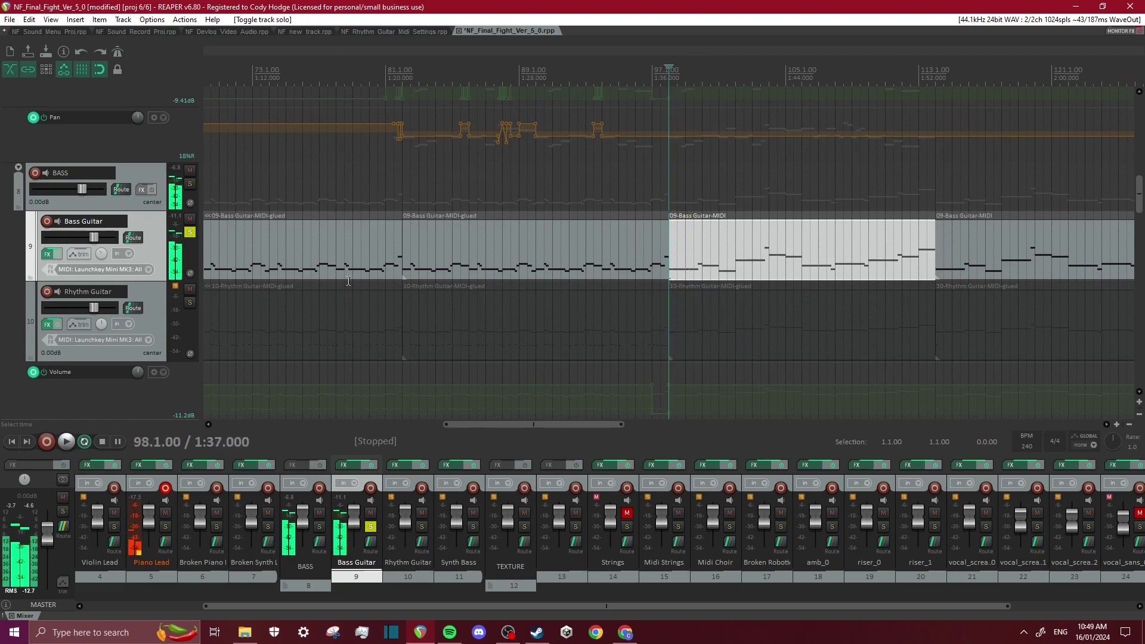
pyautogui.click(189, 232)
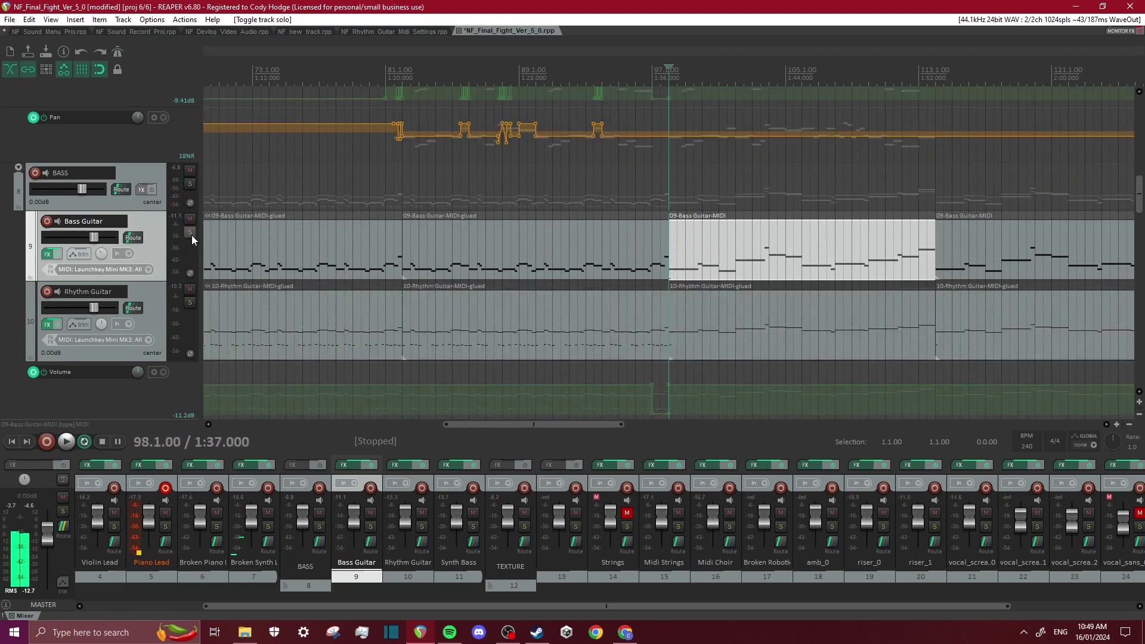
pyautogui.click(190, 232)
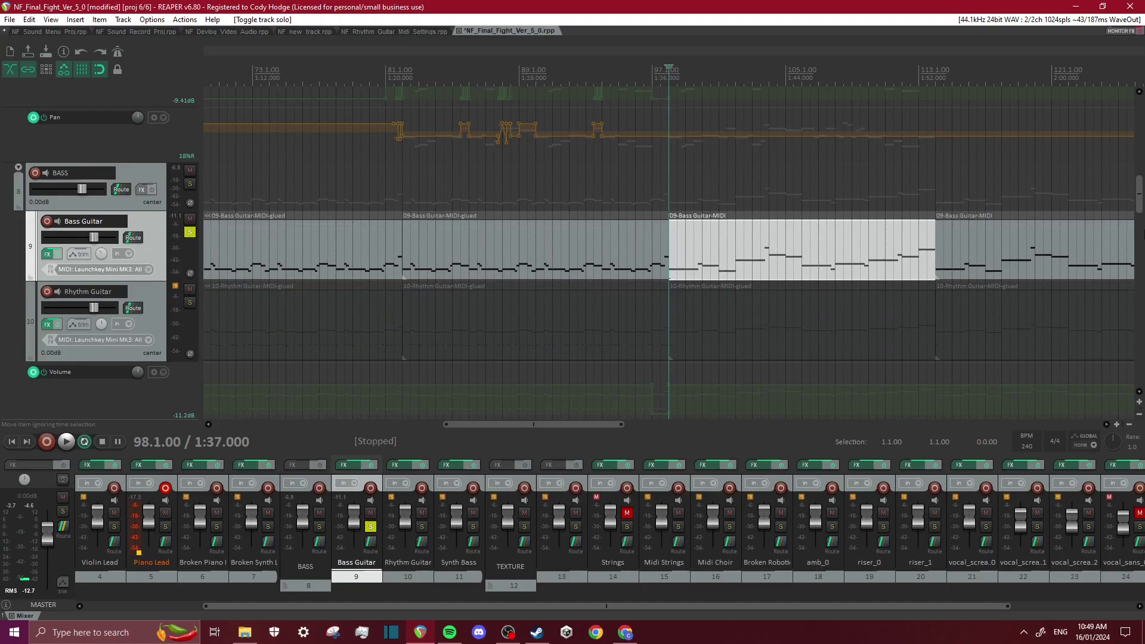
pyautogui.scroll(-1, 451, 174)
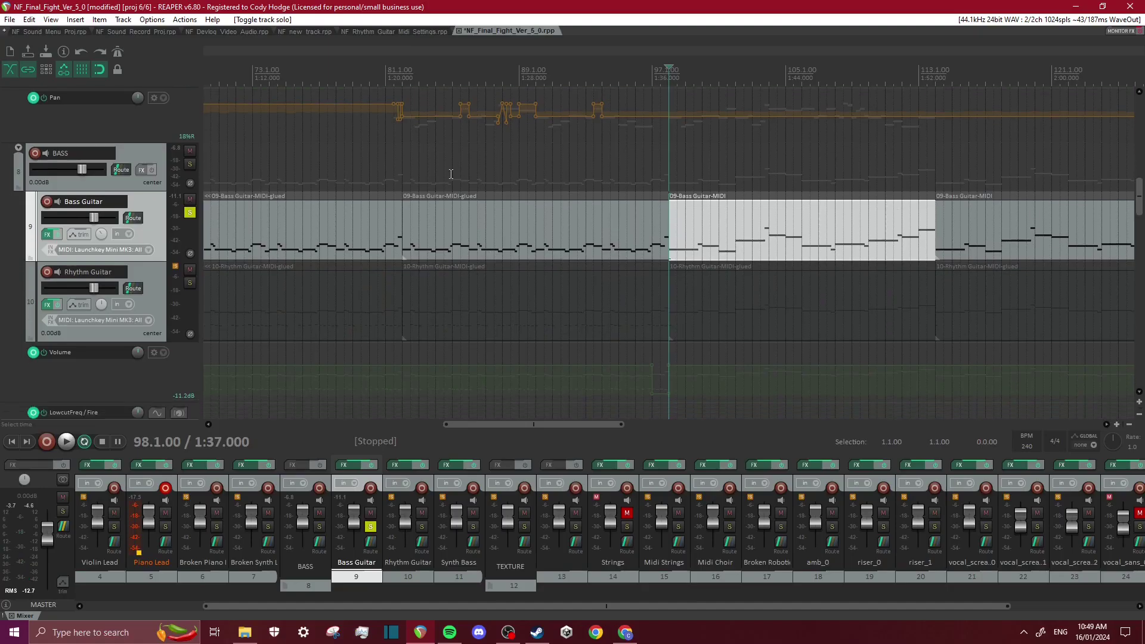
pyautogui.click(189, 212)
# - Solo the Distorted Drums track, play it from 98.1.00, stop playback and clear the solo
pyautogui.moveTo(1139, 200); pyautogui.dragTo(1111, 376)
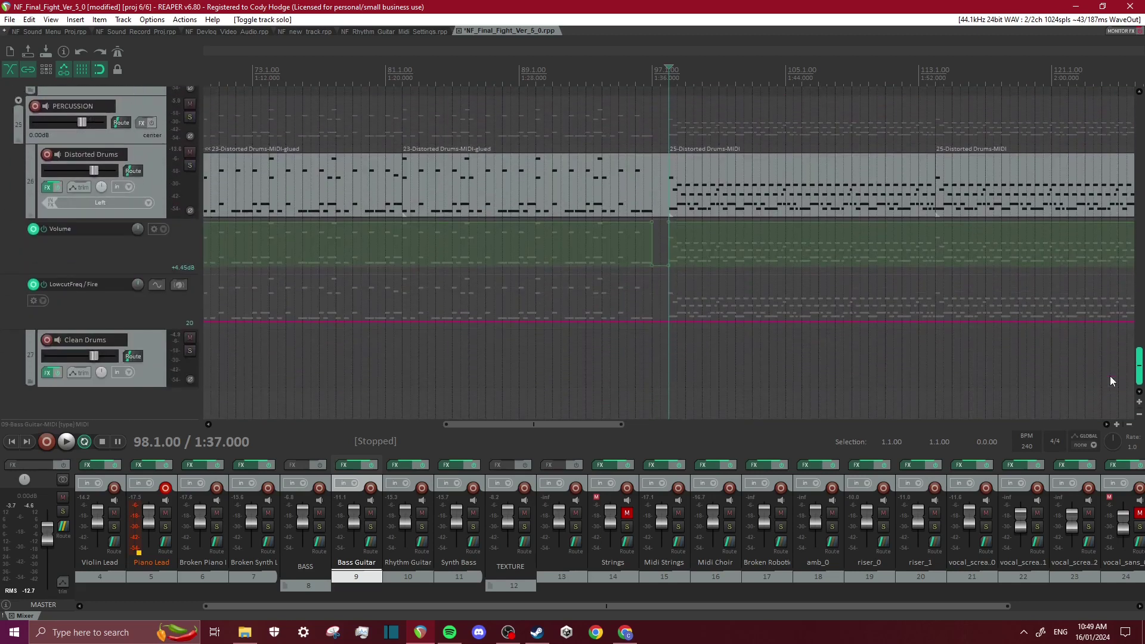
pyautogui.scroll(-2, 652, 232)
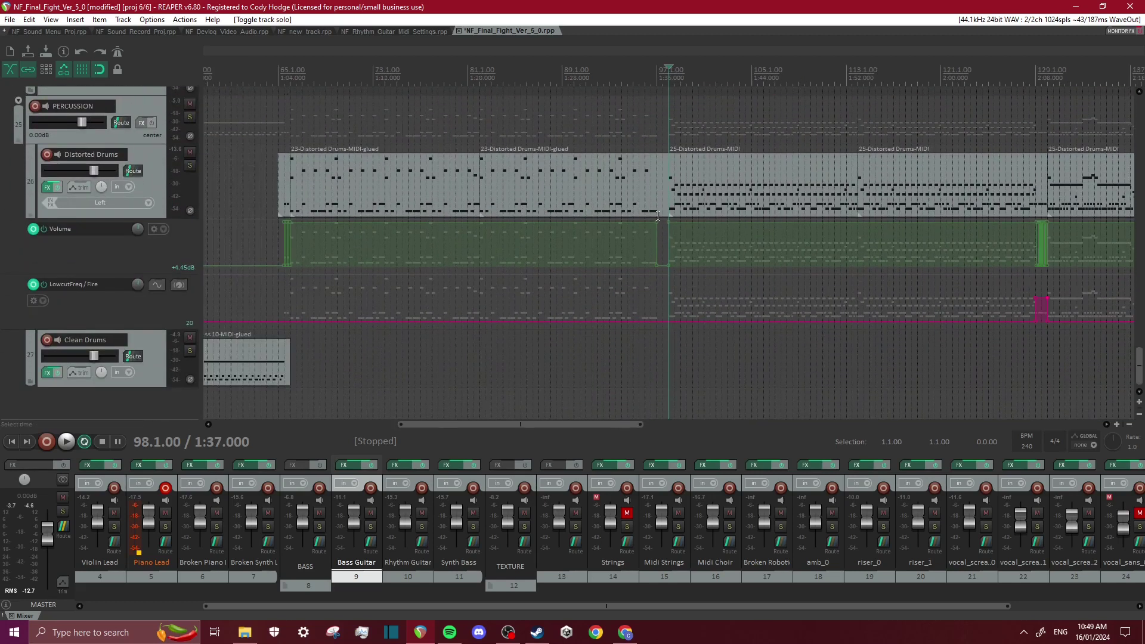
pyautogui.click(191, 168)
pyautogui.press('space')
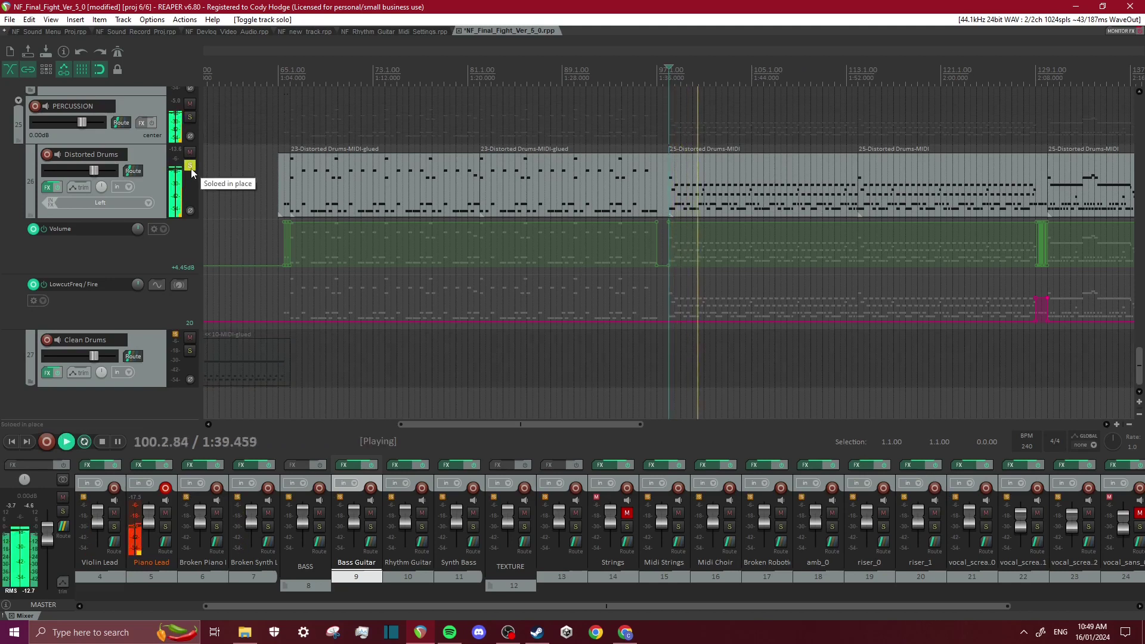
pyautogui.press('space')
pyautogui.click(190, 165)
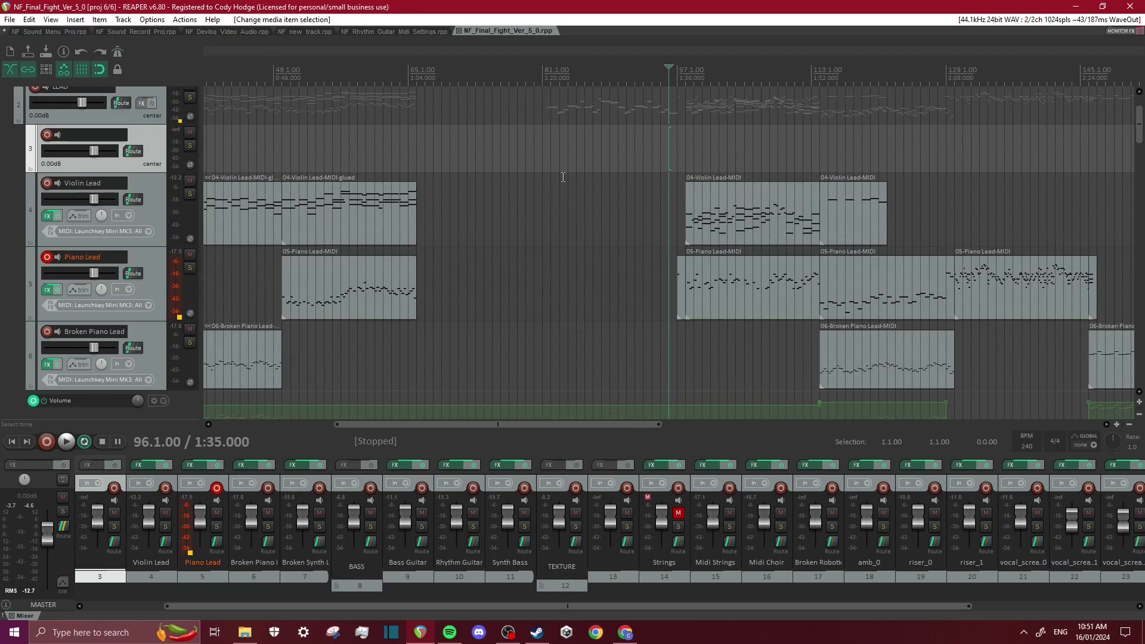
# - Compare the Piano Lead clip at 114.1.00 with the preceding violin and piano clips, leaving that piano clip selected
pyautogui.click(881, 282)
pyautogui.scroll(4, 903, 284)
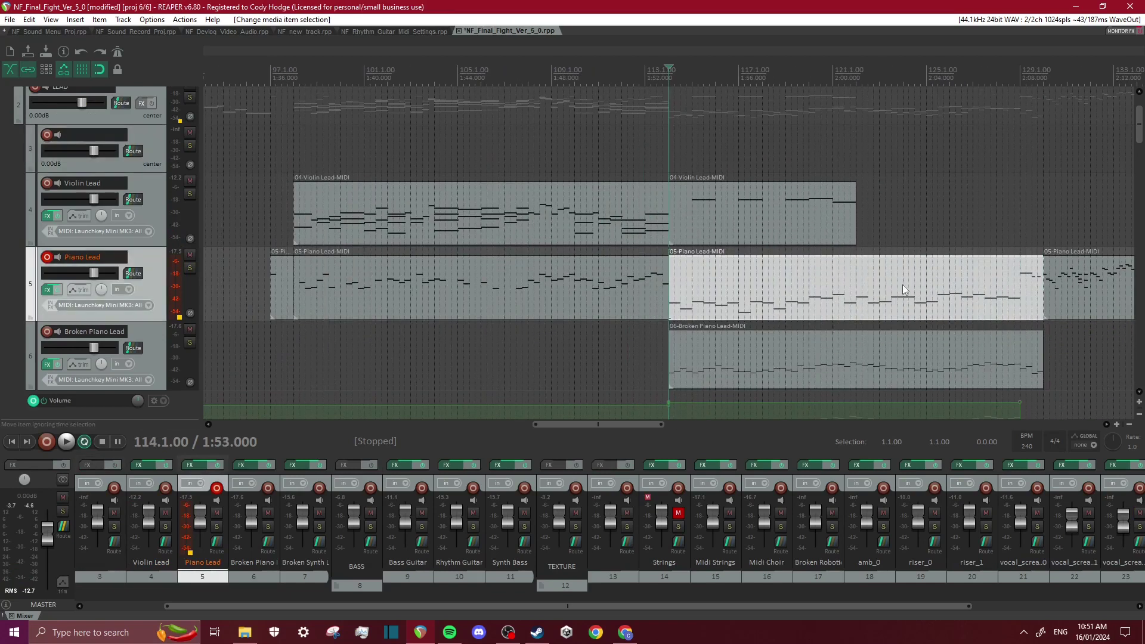
pyautogui.click(609, 210)
pyautogui.click(623, 289)
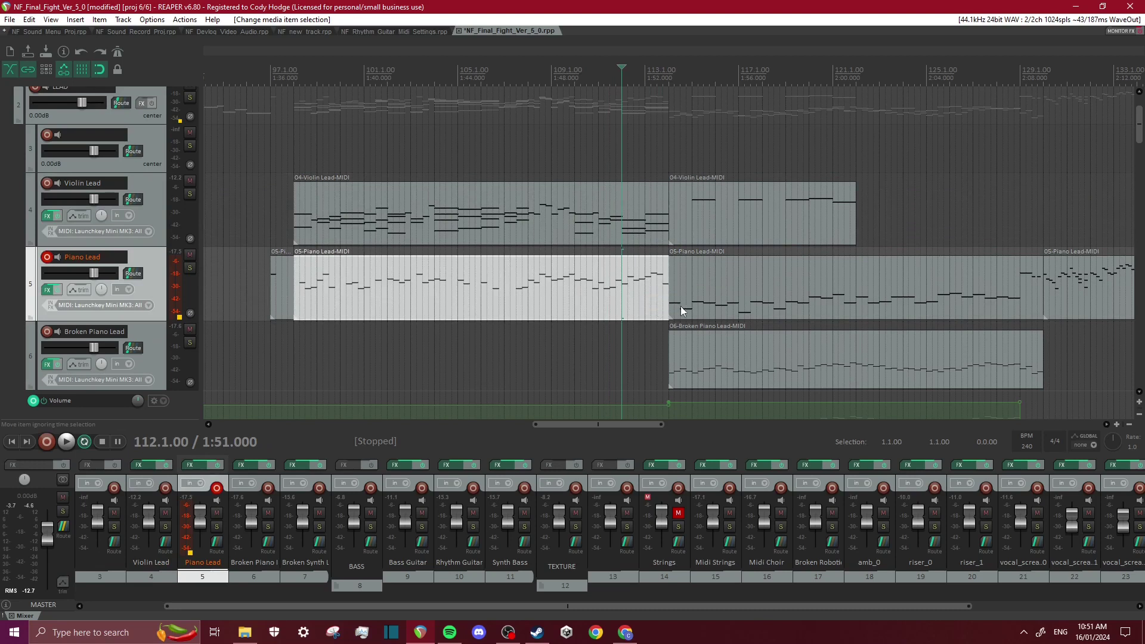
pyautogui.click(673, 304)
# - Solo the Piano Lead track, play it from 114.1.00, open the clip in the MIDI editor and stop playback
pyautogui.click(191, 268)
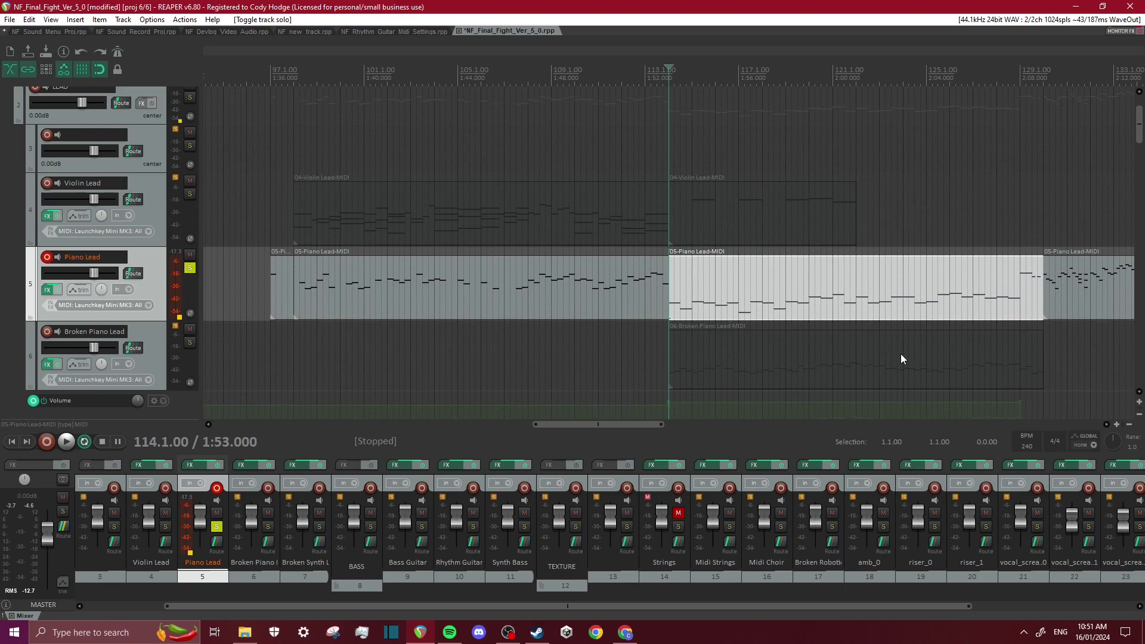
pyautogui.press('space')
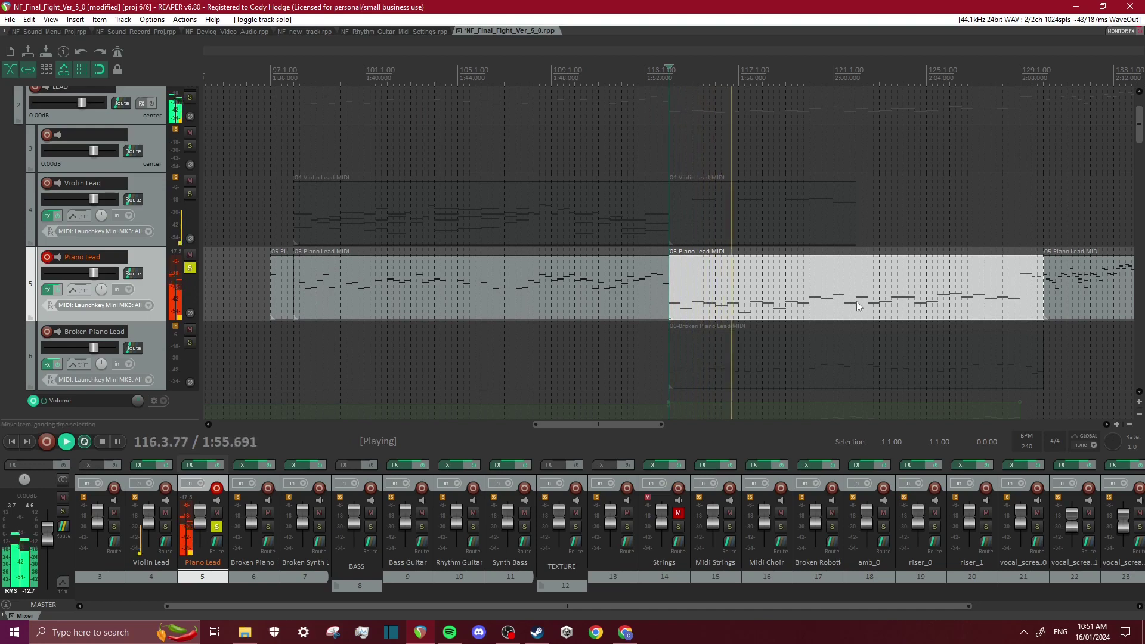
pyautogui.doubleClick(776, 296)
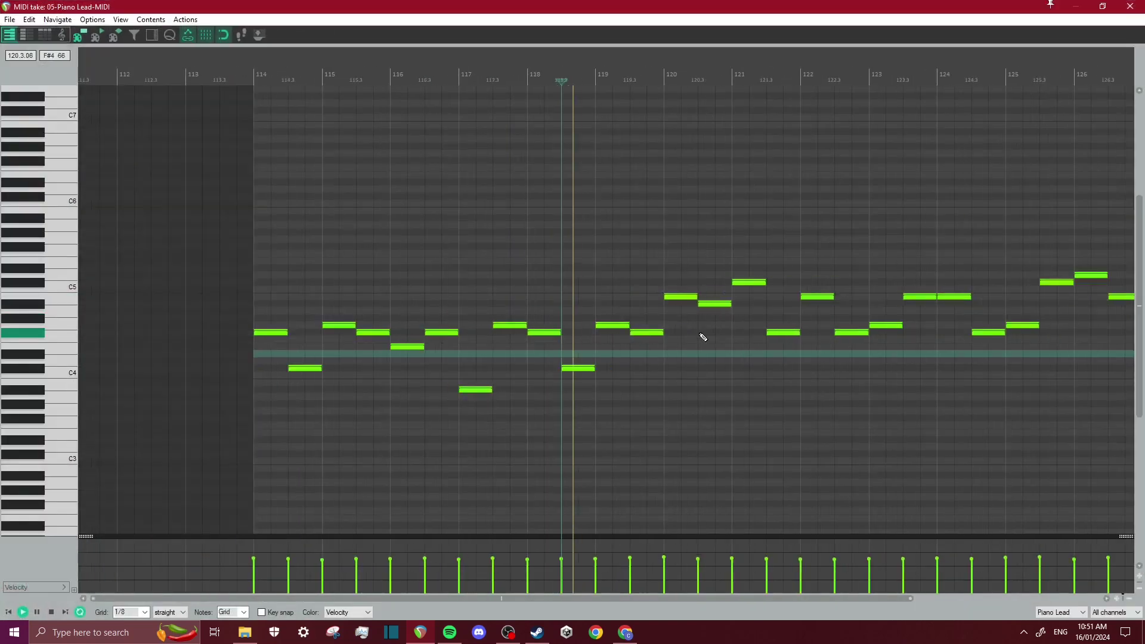
pyautogui.press('space')
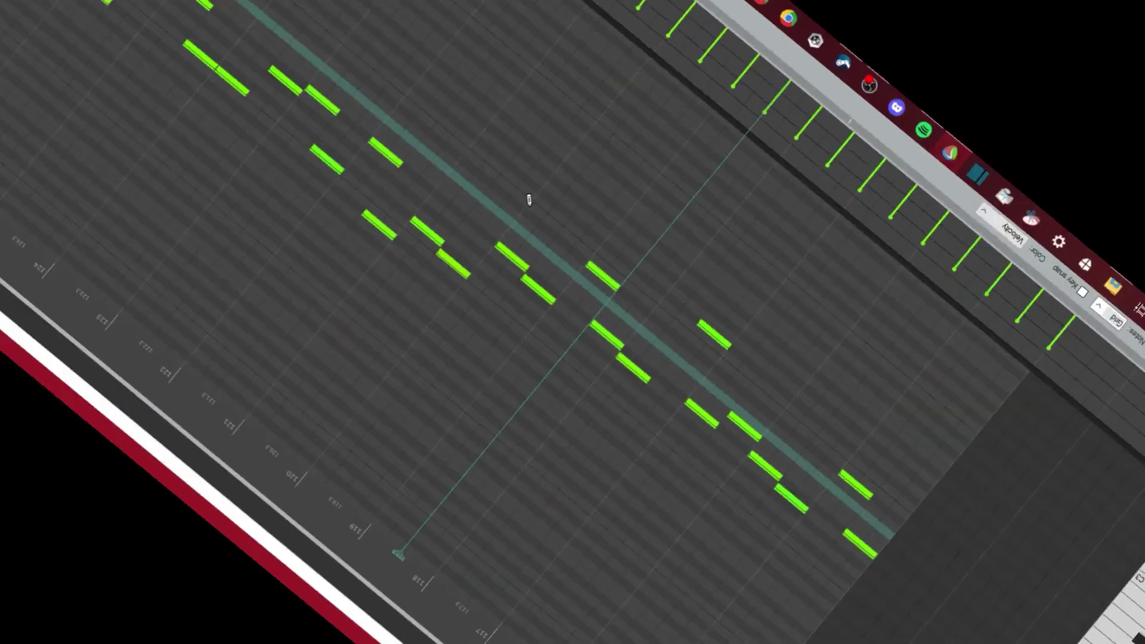
# - Examine the Piano Lead clip's notes, play them from bar 122, stop playback and close the MIDI editor
pyautogui.scroll(-2, 818, 302)
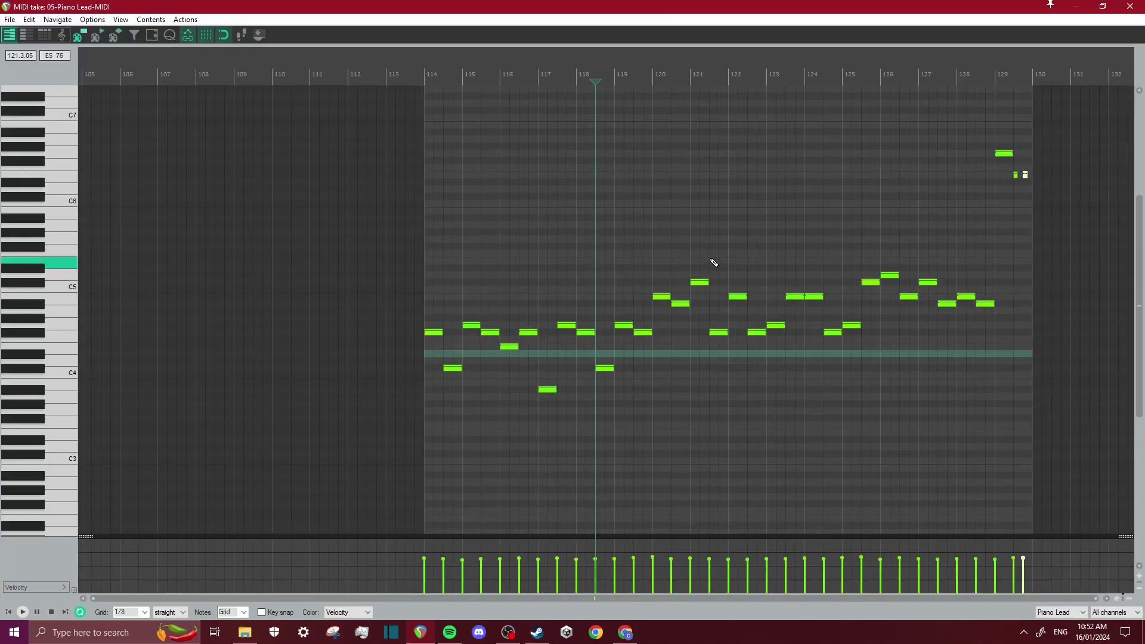
pyautogui.scroll(2, 865, 187)
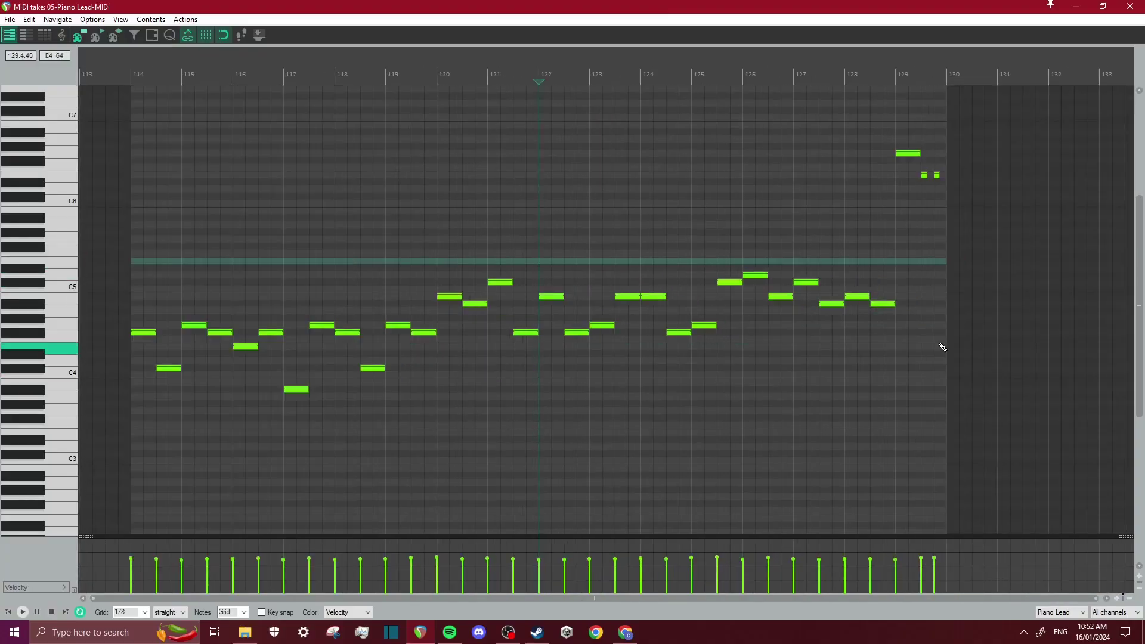
pyautogui.press('space')
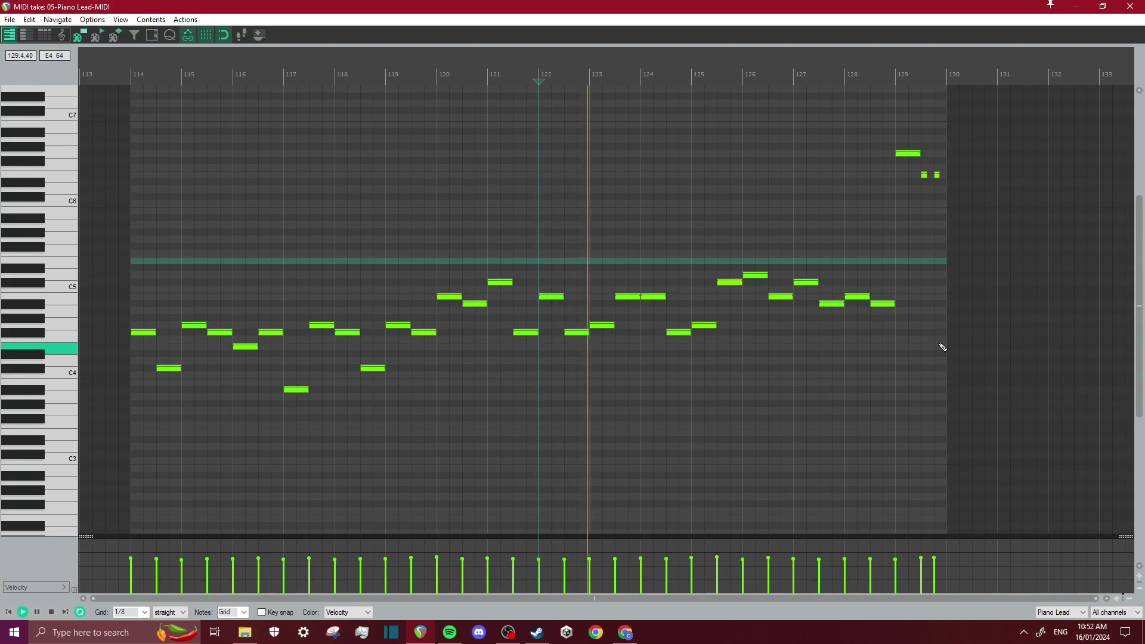
pyautogui.press('space')
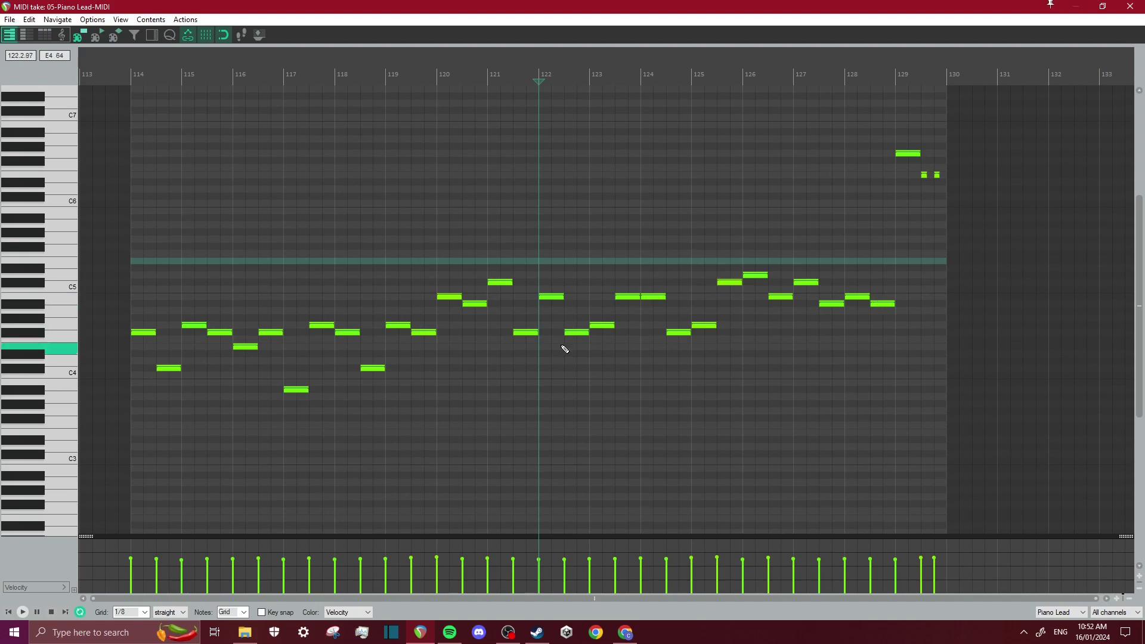
pyautogui.press('Escape')
# - Move the playhead through the Piano Lead clip's phrases, from 114.2.00 past 116.3.00 and 122.1.00 to near its end
pyautogui.click(673, 290)
pyautogui.click(656, 284)
pyautogui.click(675, 286)
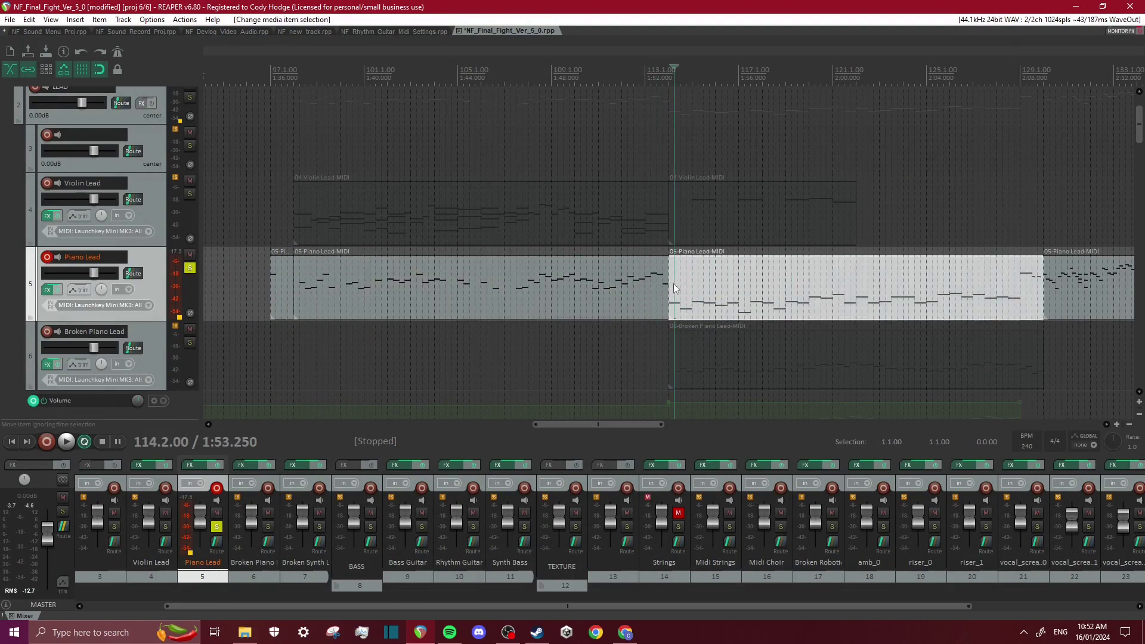
pyautogui.click(698, 304)
pyautogui.click(729, 306)
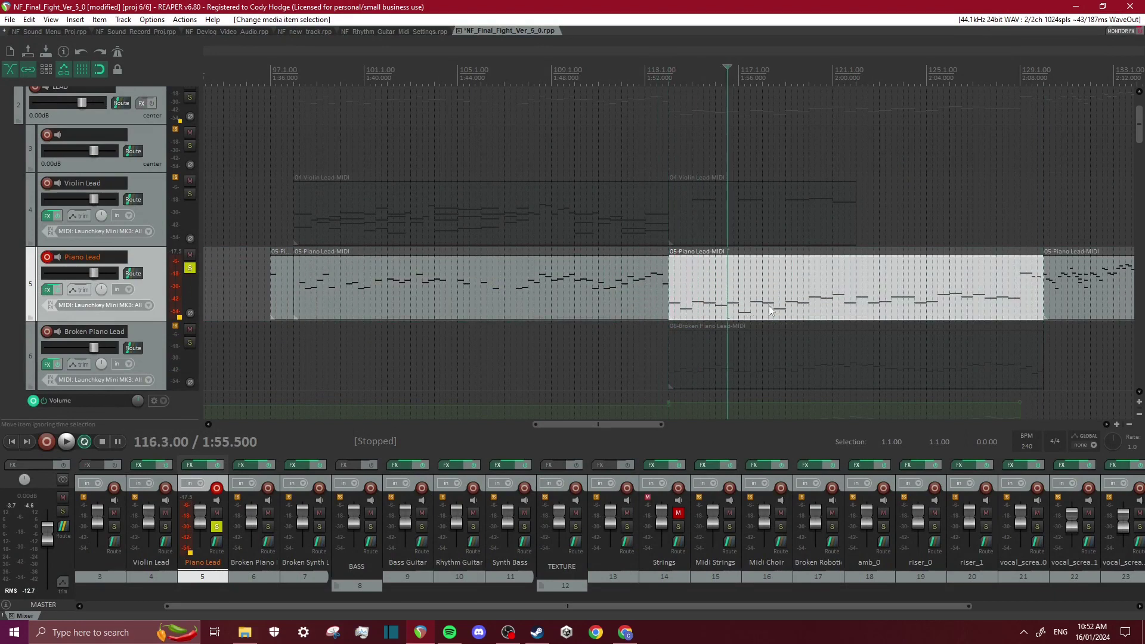
pyautogui.click(857, 310)
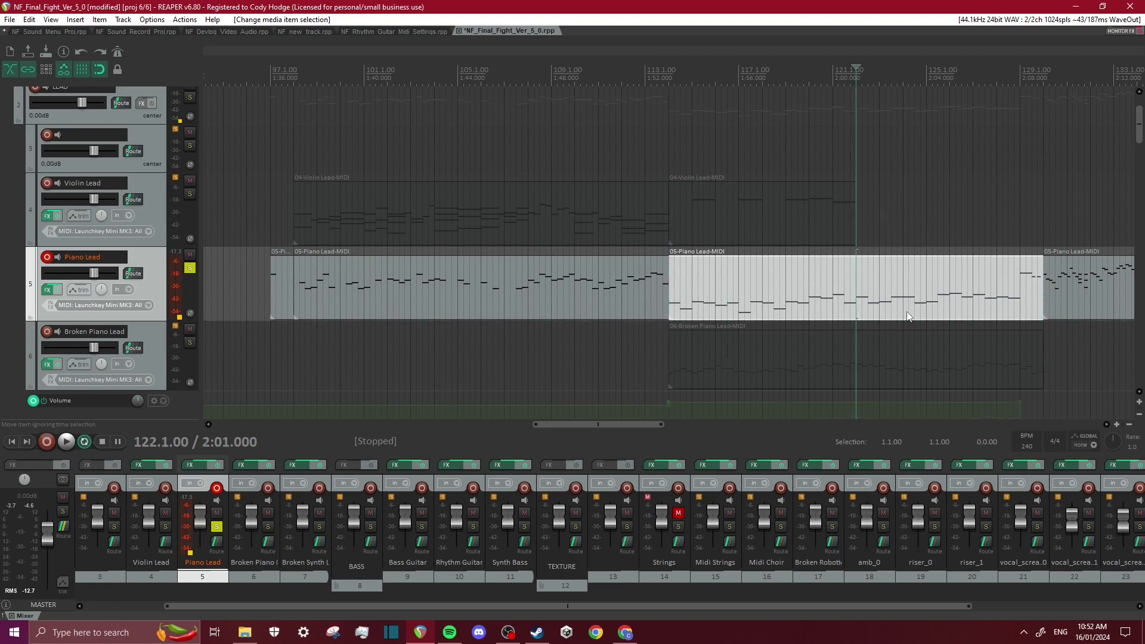
pyautogui.click(995, 295)
# - Select the Piano Lead clip at 130.1.00 and move the playhead to 136.1.00
pyautogui.scroll(-2, 984, 297)
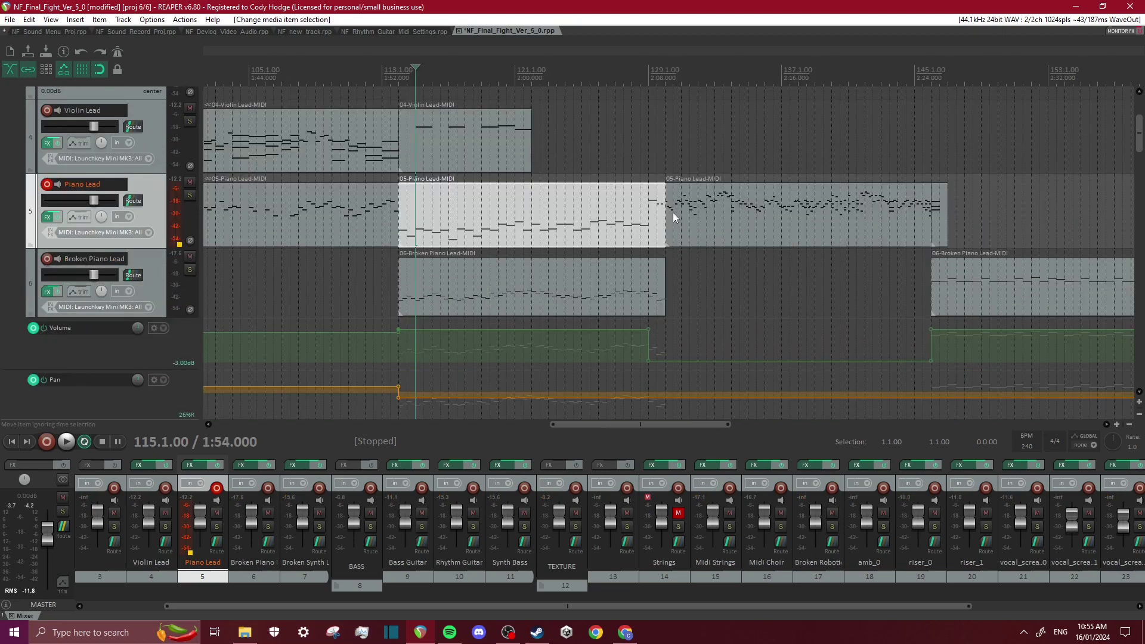
pyautogui.click(673, 212)
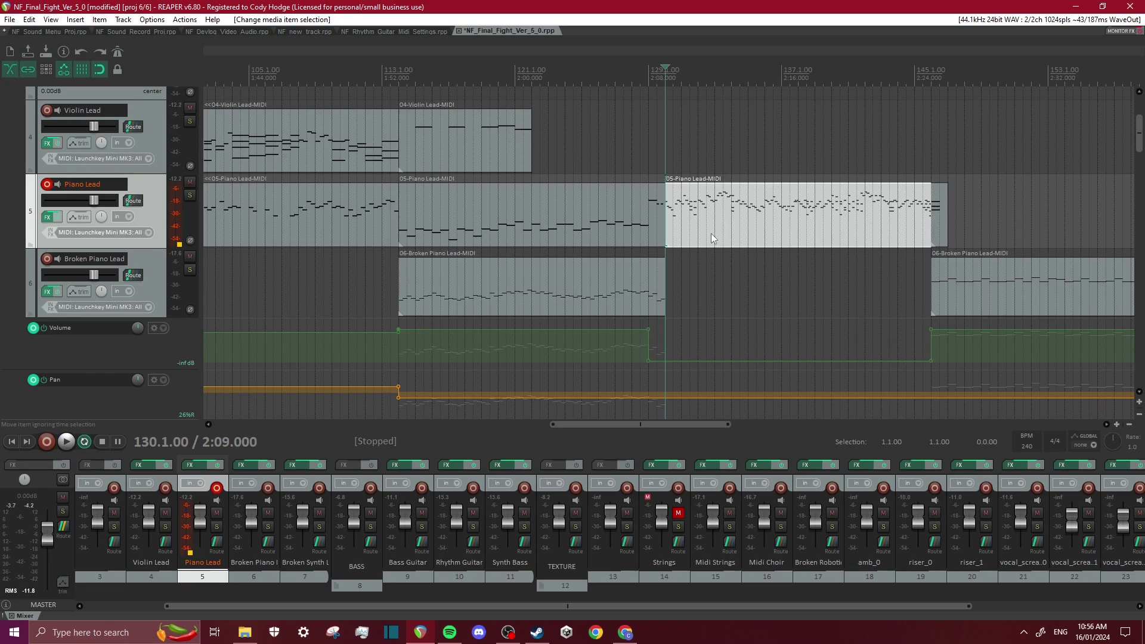
pyautogui.click(764, 227)
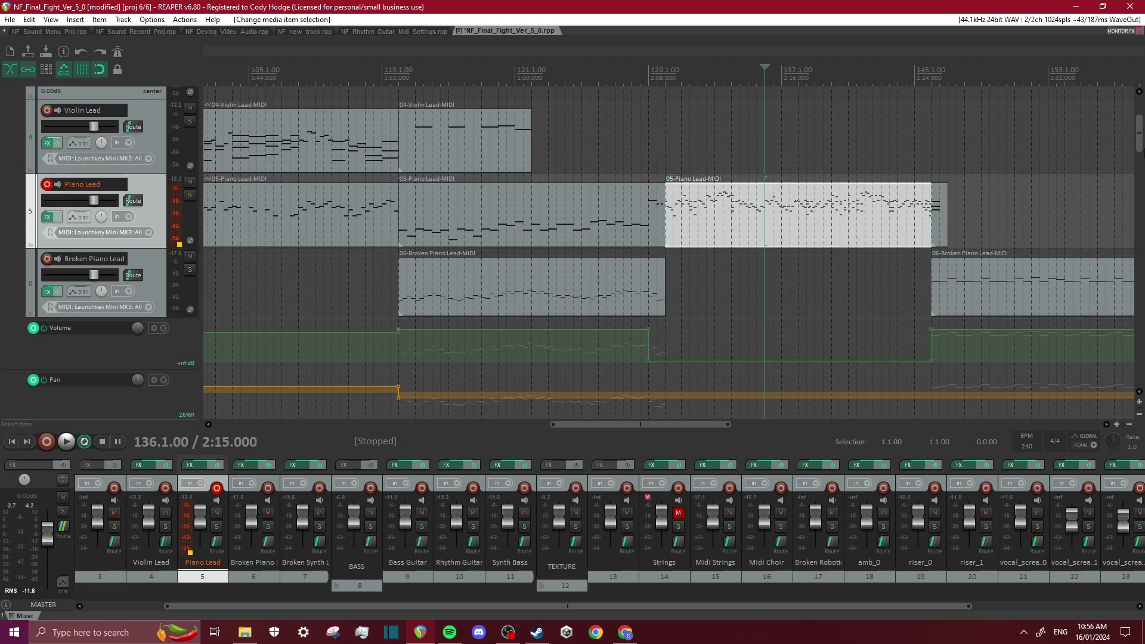
# - Select the Bass Guitar clip at 130.1.00, place the playhead at its start and solo the track
pyautogui.moveTo(1138, 134); pyautogui.dragTo(1135, 216)
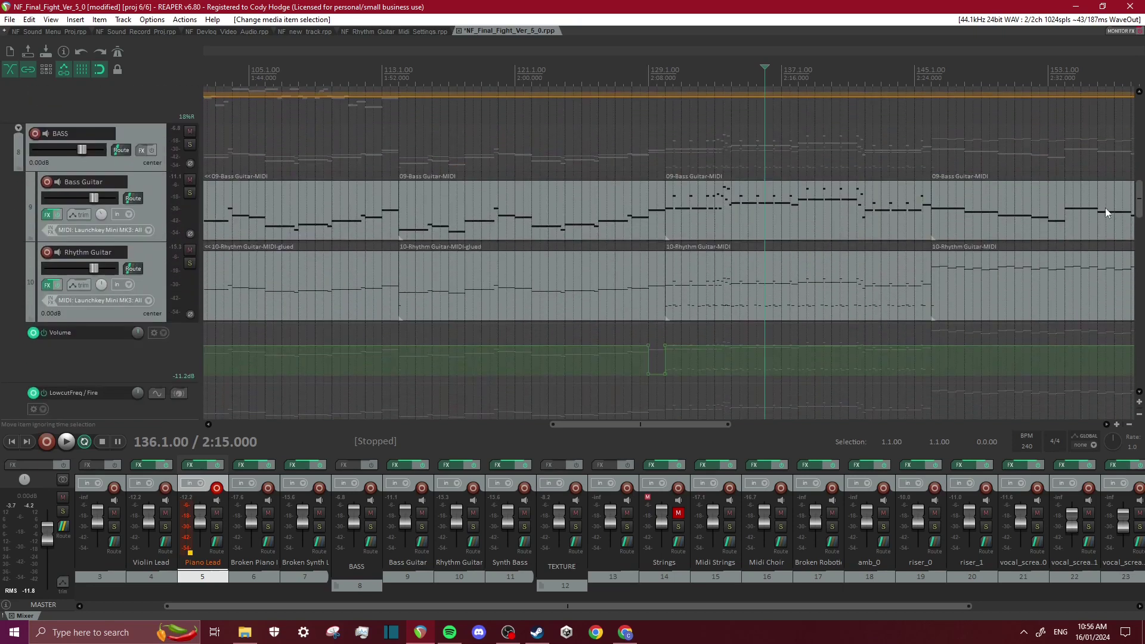
pyautogui.click(672, 208)
pyautogui.click(667, 214)
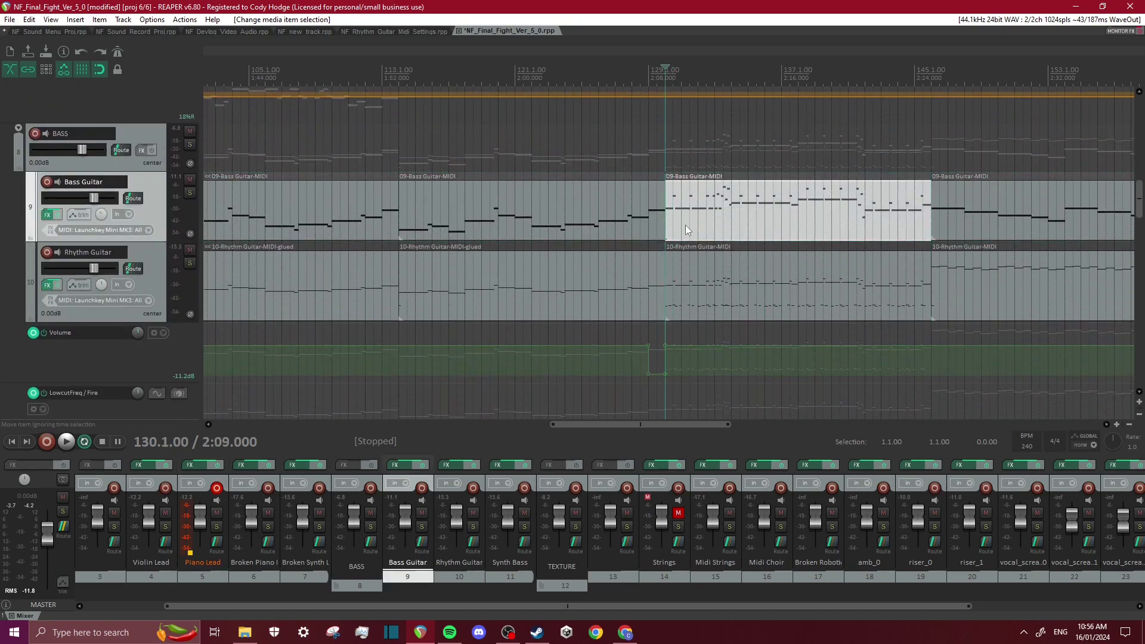
pyautogui.click(190, 192)
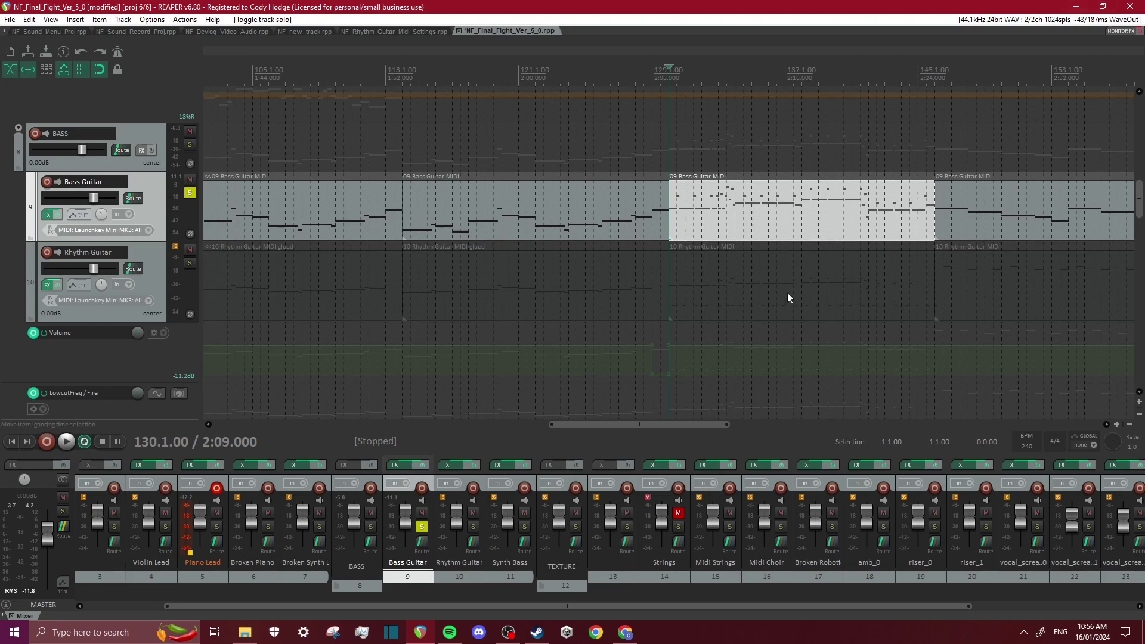
# - Play the soloed Bass Guitar from 130.1.00, stop playback, examine the clip's notes in the MIDI editor and close it
pyautogui.moveTo(588, 424); pyautogui.dragTo(615, 422)
pyautogui.press('space')
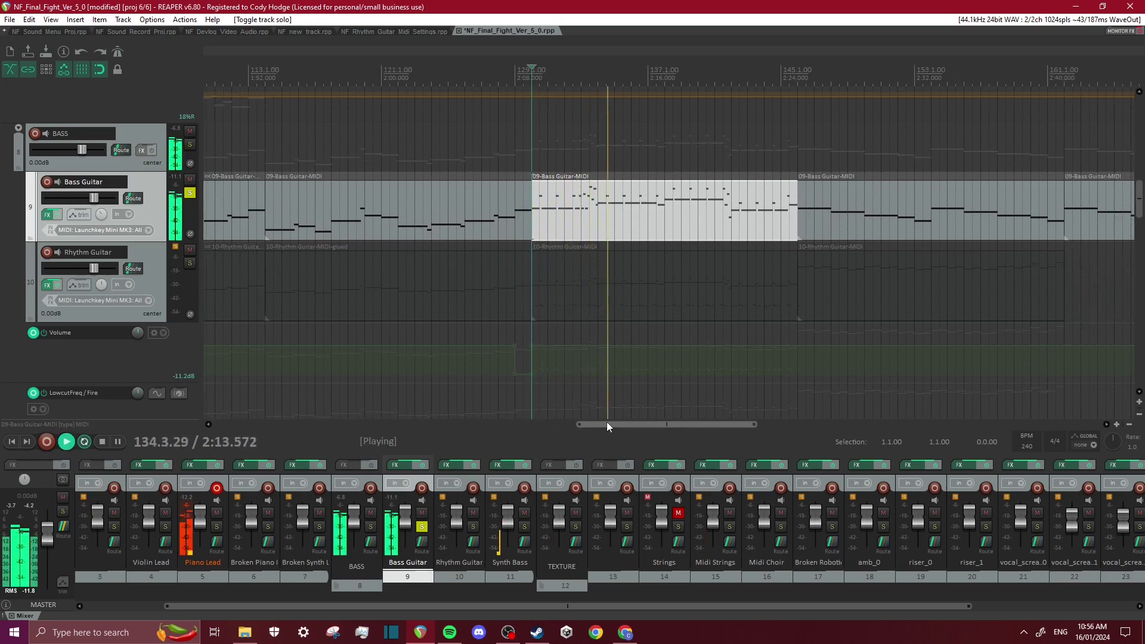
pyautogui.press('space')
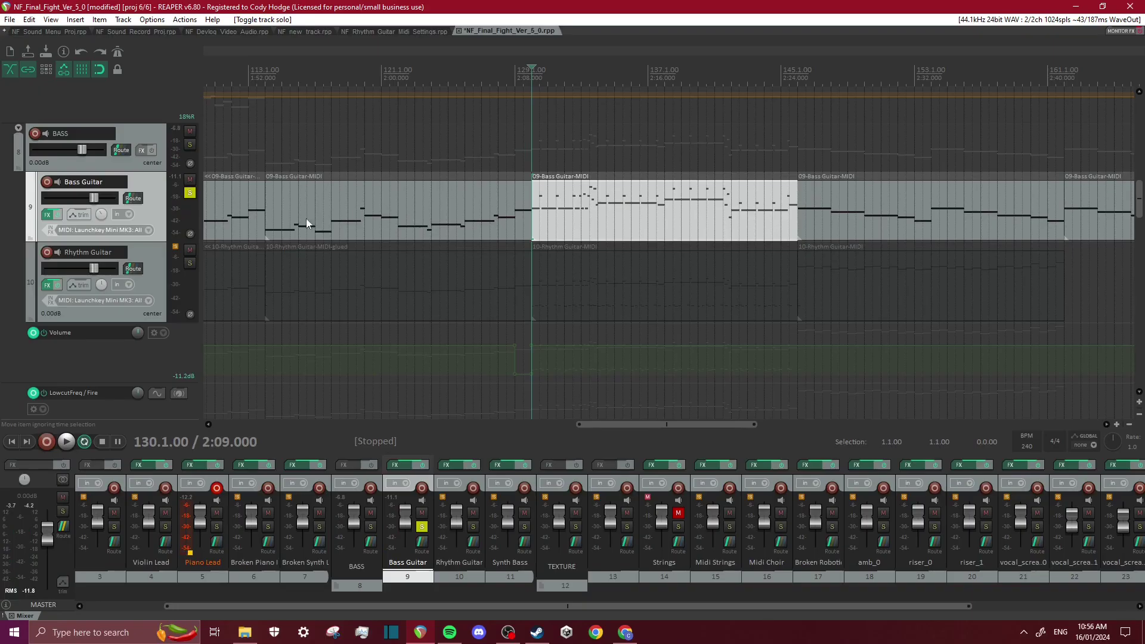
pyautogui.doubleClick(534, 222)
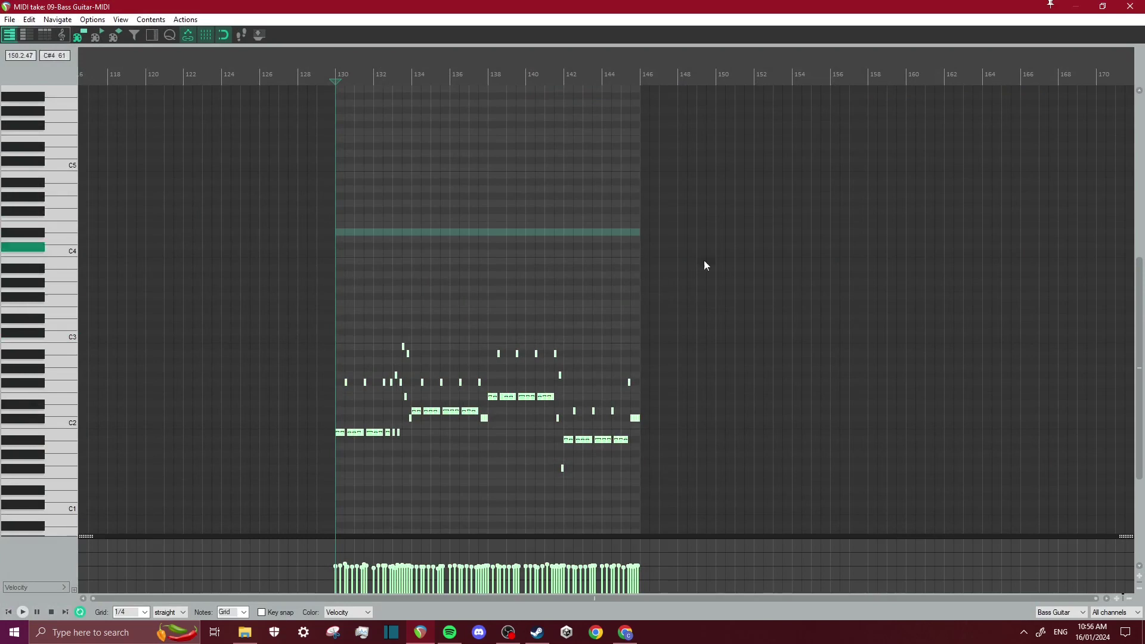
pyautogui.scroll(3, 604, 365)
pyautogui.press('Escape')
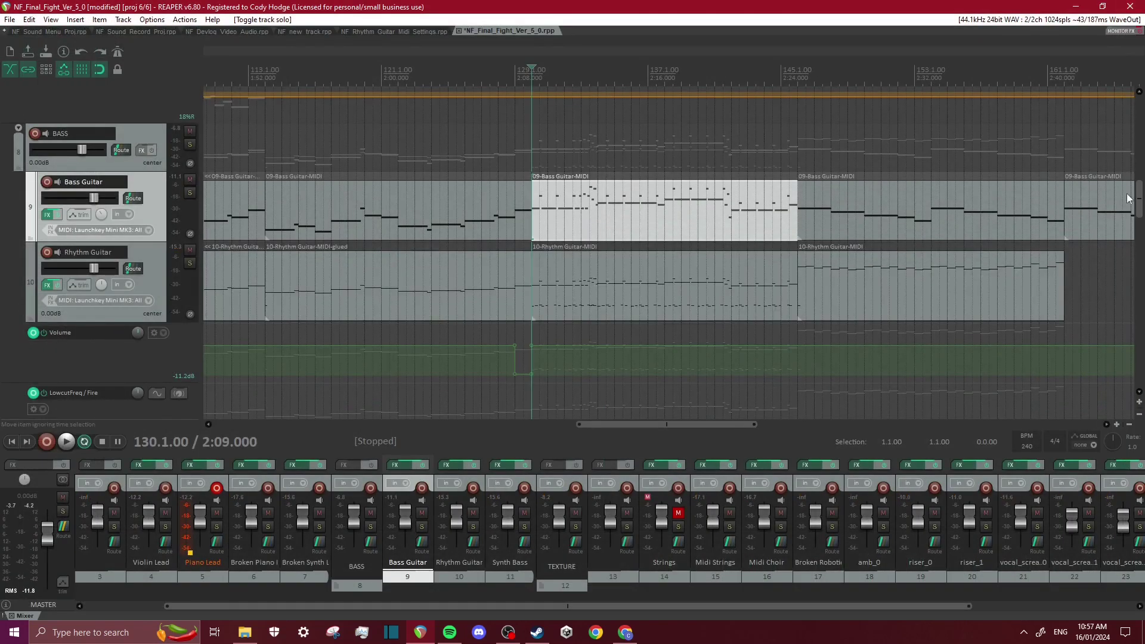
# - Solo the Distorted Drums track, play it from 130.1.00, stop playback, then unsolo and mute the track
pyautogui.moveTo(1128, 198); pyautogui.dragTo(1070, 359)
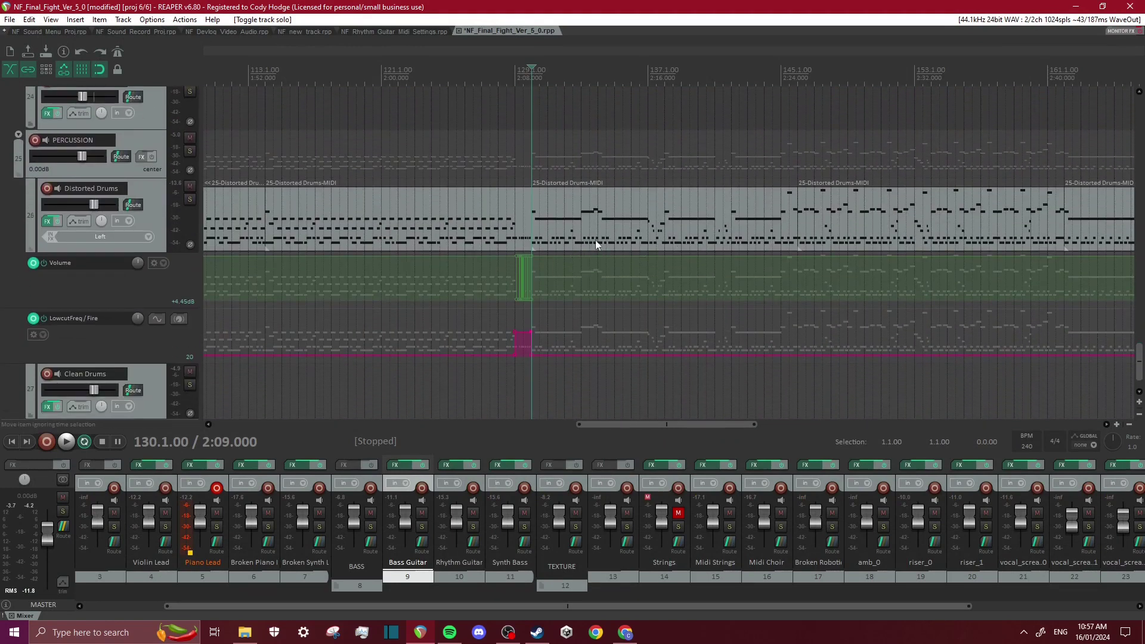
pyautogui.click(191, 201)
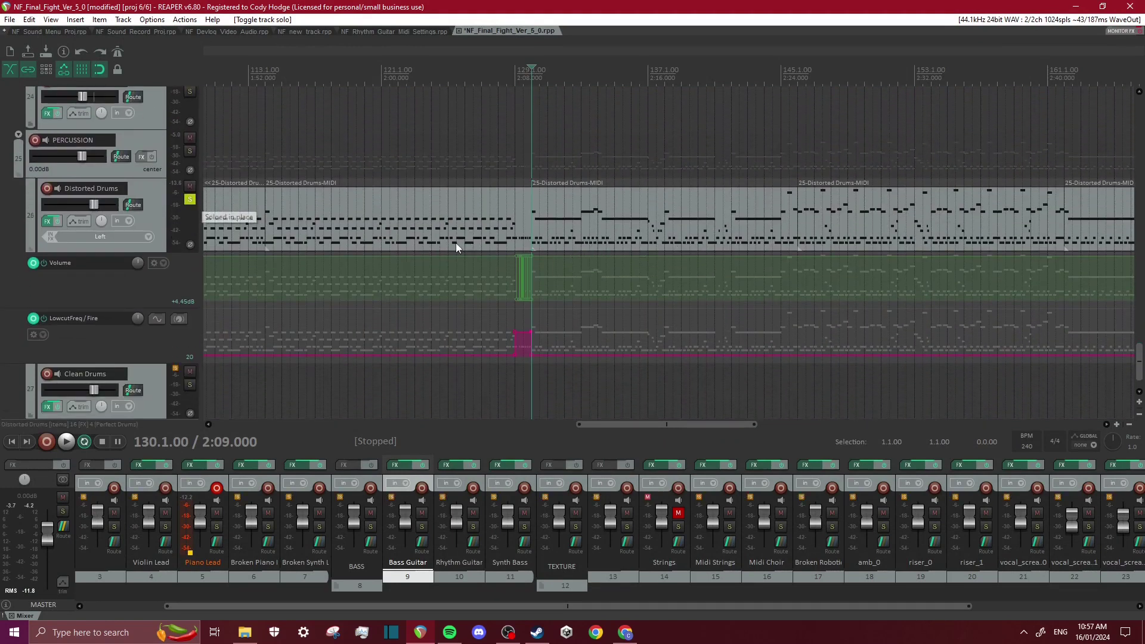
pyautogui.press('space')
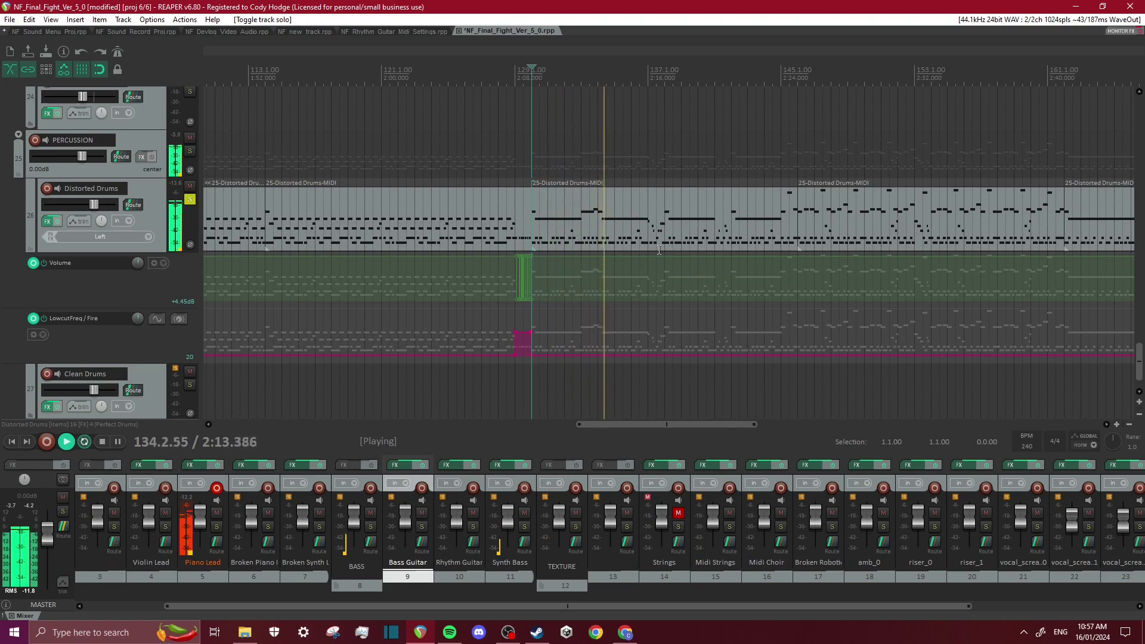
pyautogui.press('space')
pyautogui.press('F6')
pyautogui.press('F5')
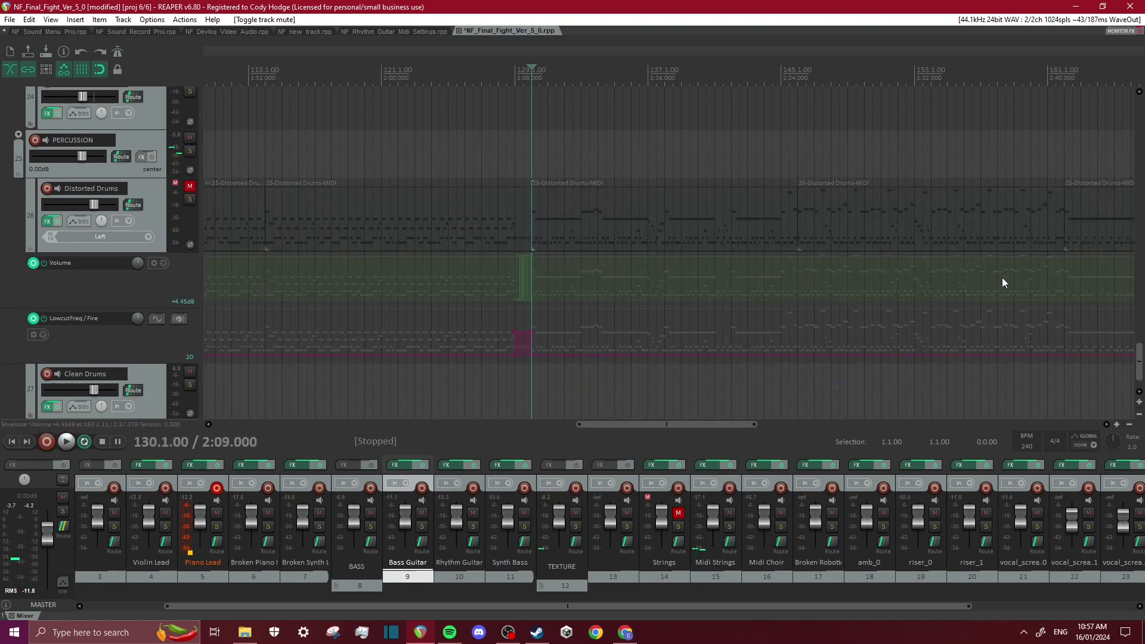
# - Place the playhead at 143.1.00 on the Violin Lead track and look over the texture, bass and percussion tracks around it
pyautogui.moveTo(1141, 362); pyautogui.dragTo(1141, 260)
pyautogui.scroll(-2, 1002, 252)
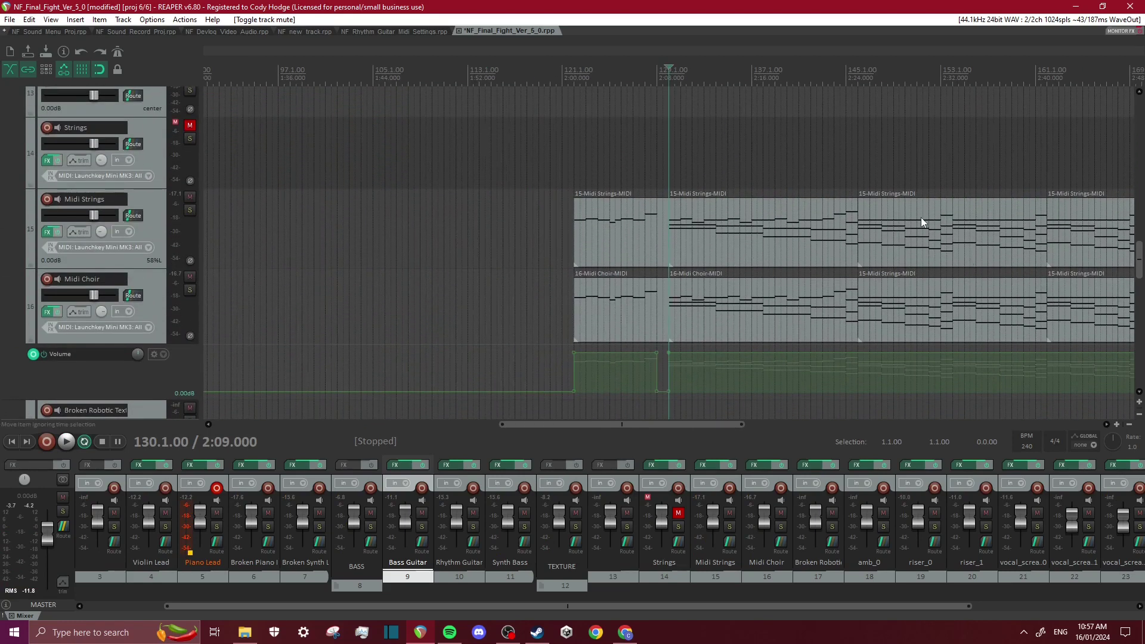
pyautogui.scroll(-2, 954, 222)
pyautogui.moveTo(1139, 269); pyautogui.dragTo(1133, 194)
pyautogui.click(787, 149)
pyautogui.scroll(2, 786, 149)
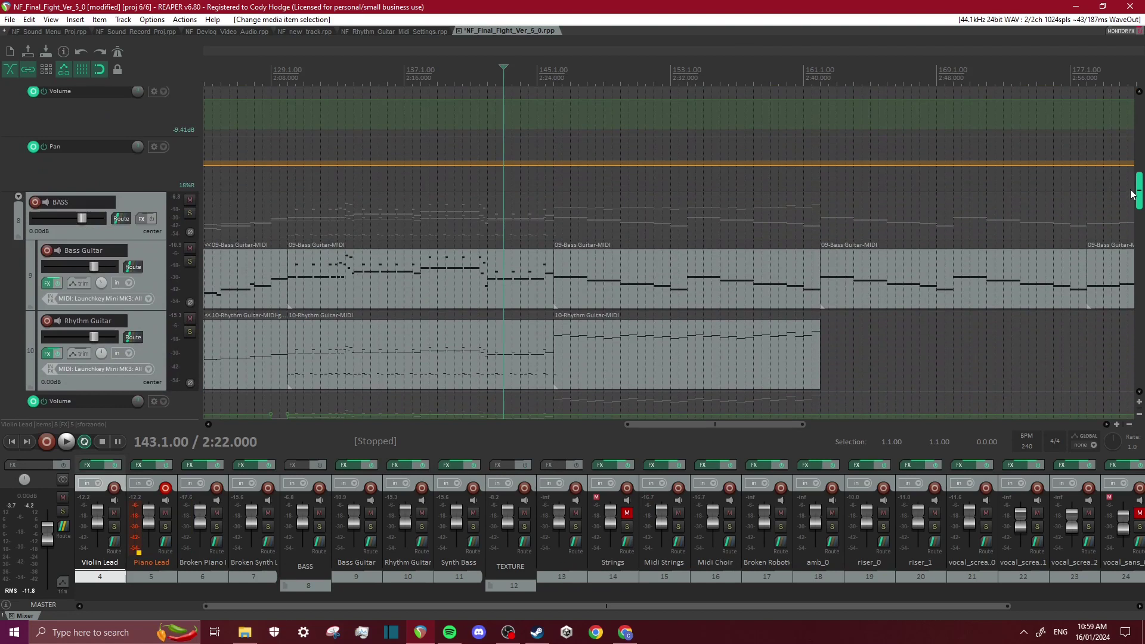
pyautogui.moveTo(1137, 194); pyautogui.dragTo(1053, 346)
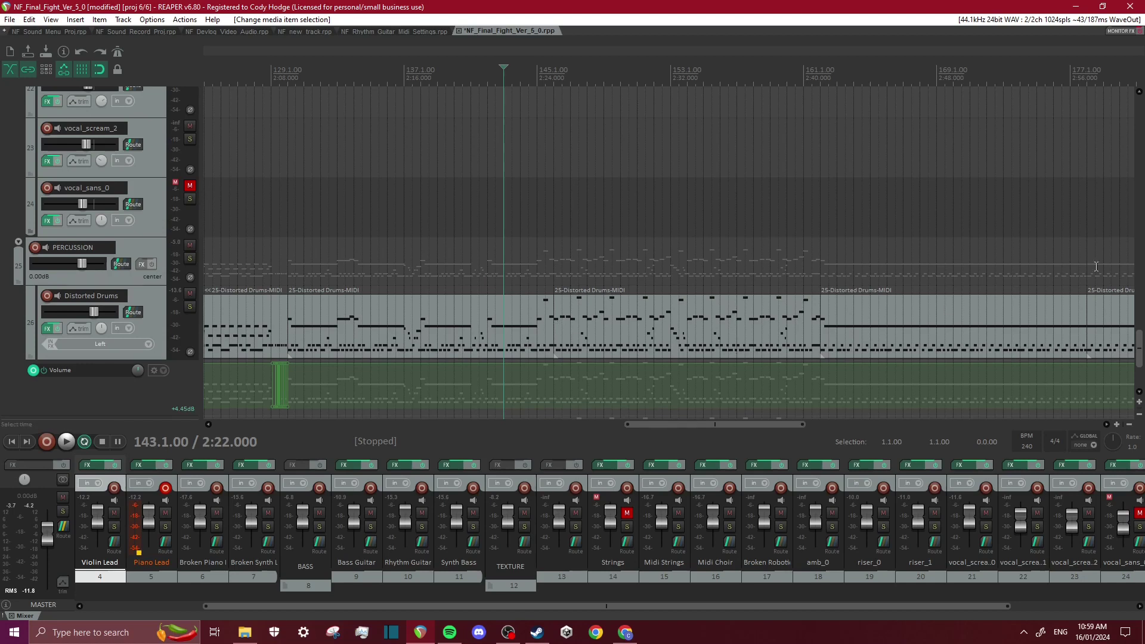
pyautogui.moveTo(1140, 349); pyautogui.dragTo(988, 183)
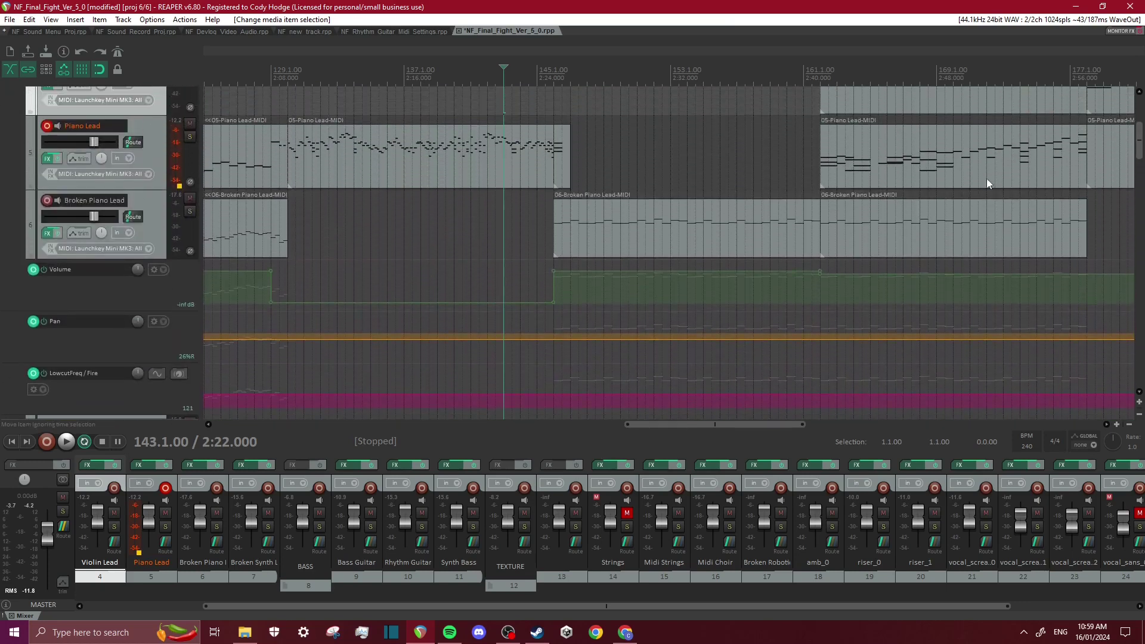
# - Solo the Broken Piano Lead track, play it from 146.1.00, stop playback and unsolo it
pyautogui.click(569, 234)
pyautogui.click(190, 212)
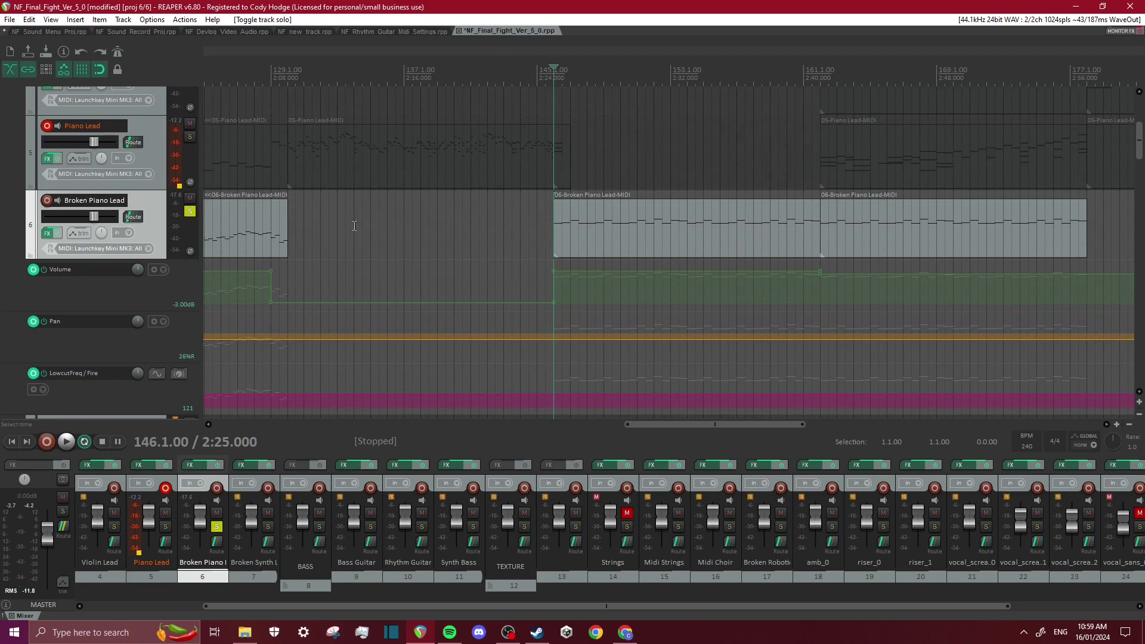
pyautogui.press('space')
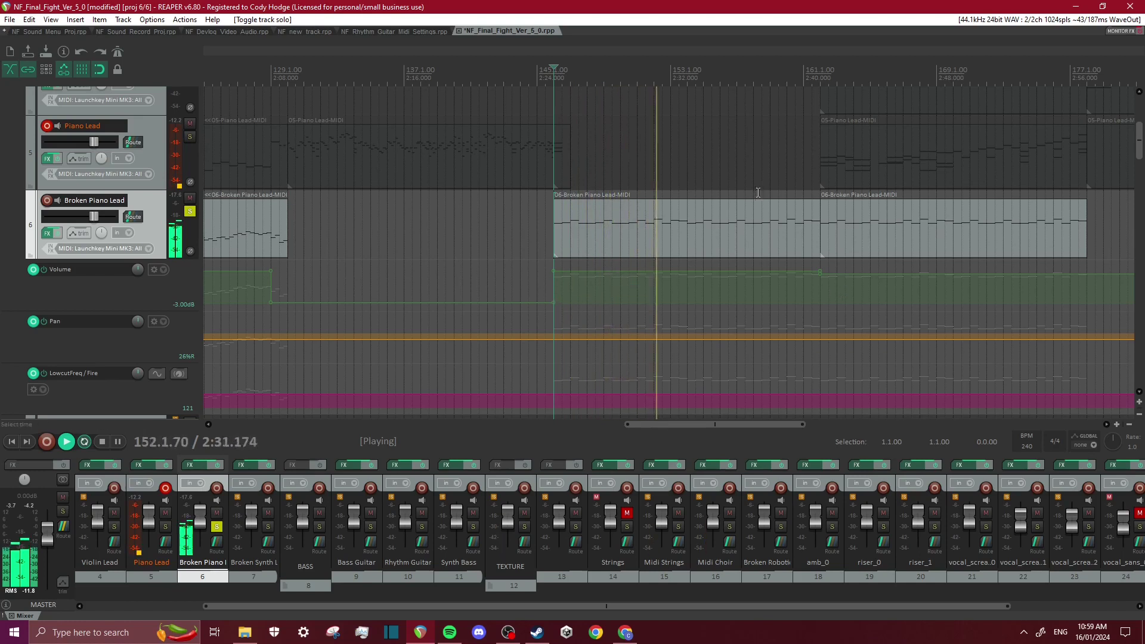
pyautogui.press('space')
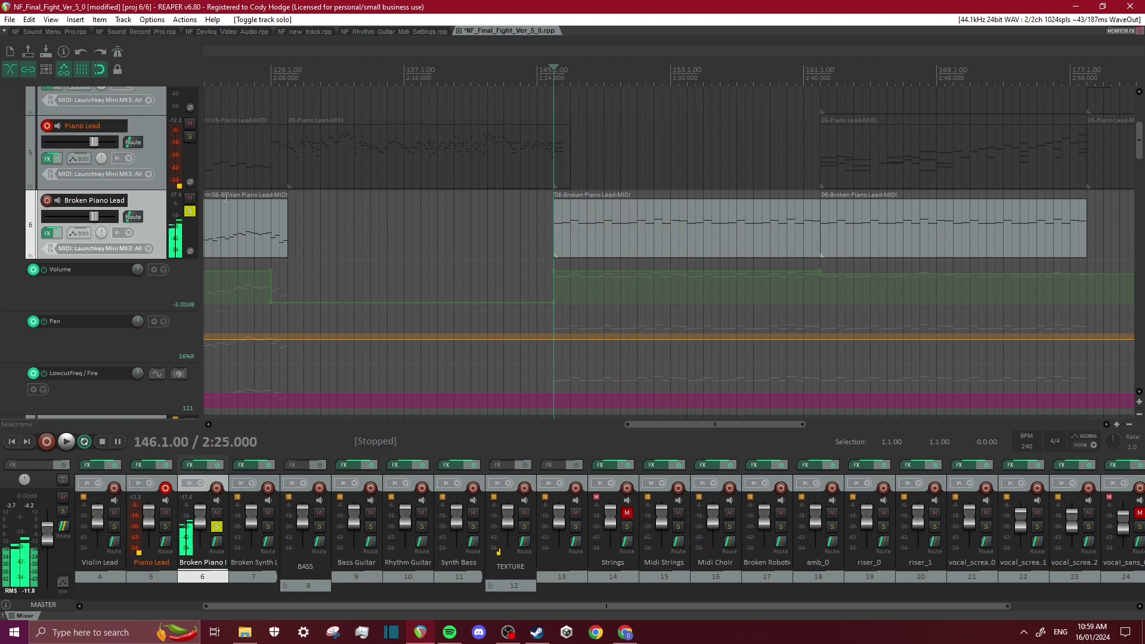
pyautogui.click(194, 211)
# - Move the playhead through 143.3.00, 159.3.00 and 160.1.00, and select the Piano Lead clip at 162.1.00
pyautogui.click(510, 83)
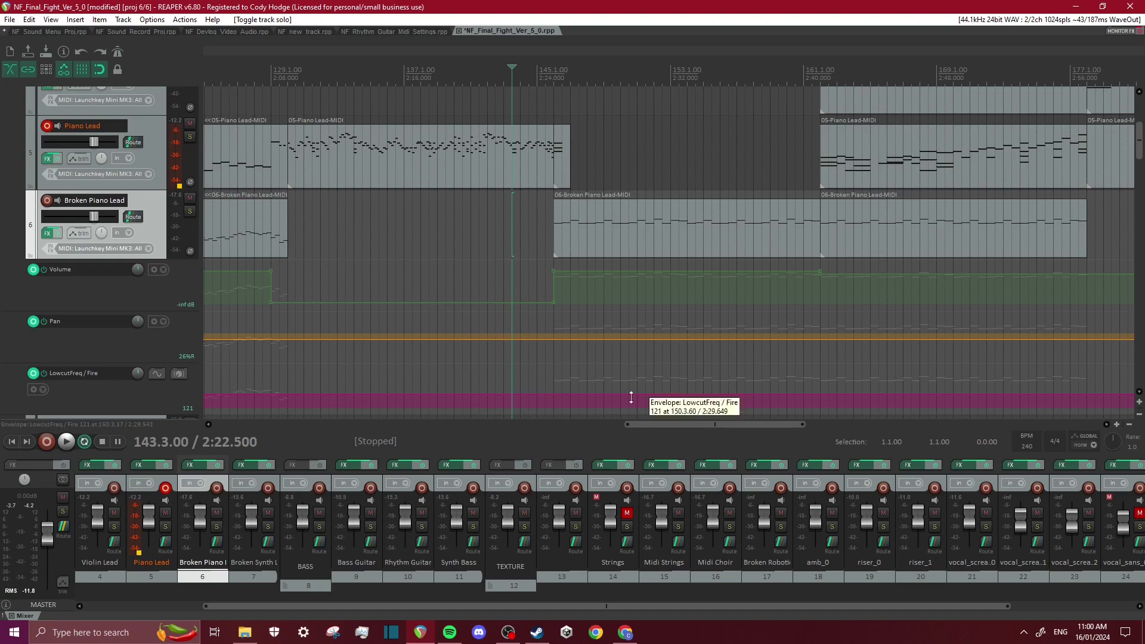
pyautogui.moveTo(657, 426); pyautogui.dragTo(692, 418)
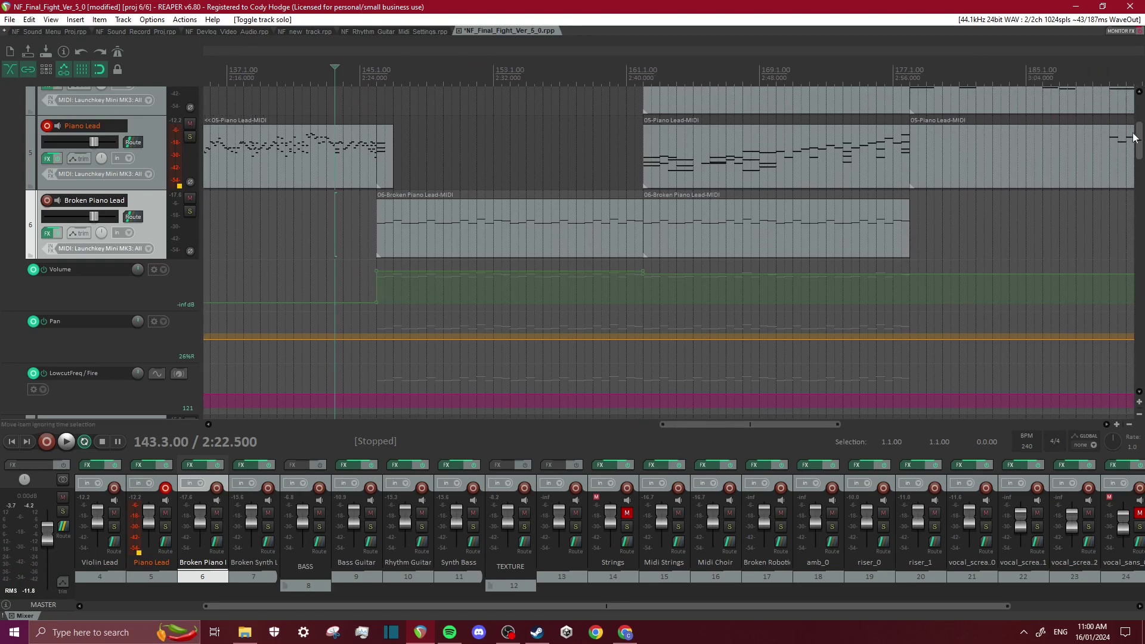
pyautogui.moveTo(1139, 141); pyautogui.dragTo(1139, 126)
pyautogui.click(599, 267)
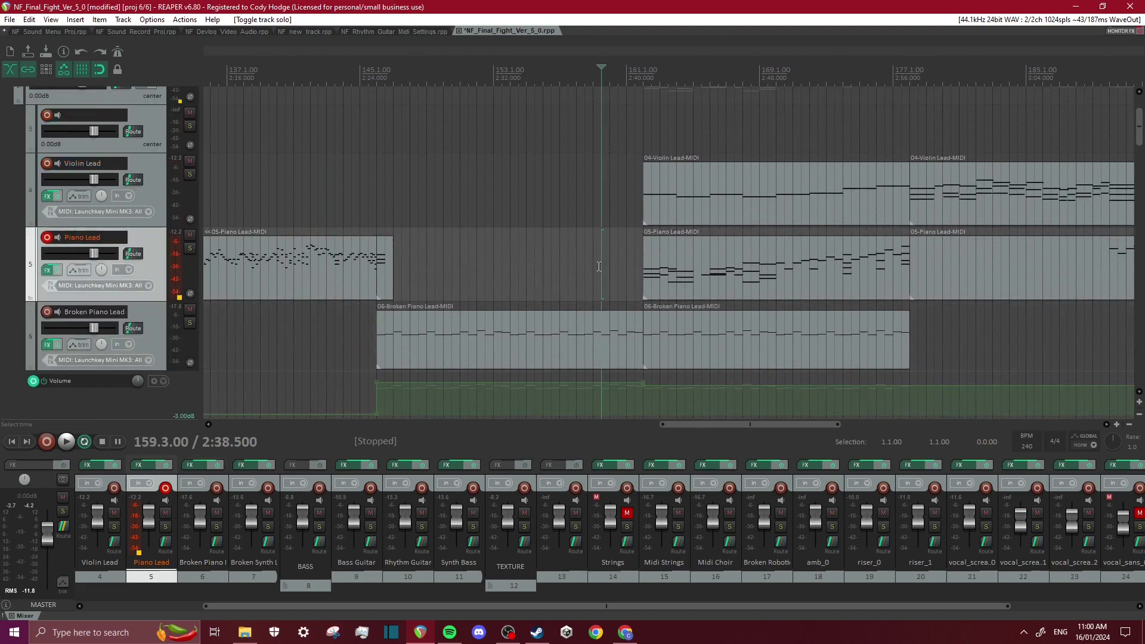
pyautogui.click(607, 267)
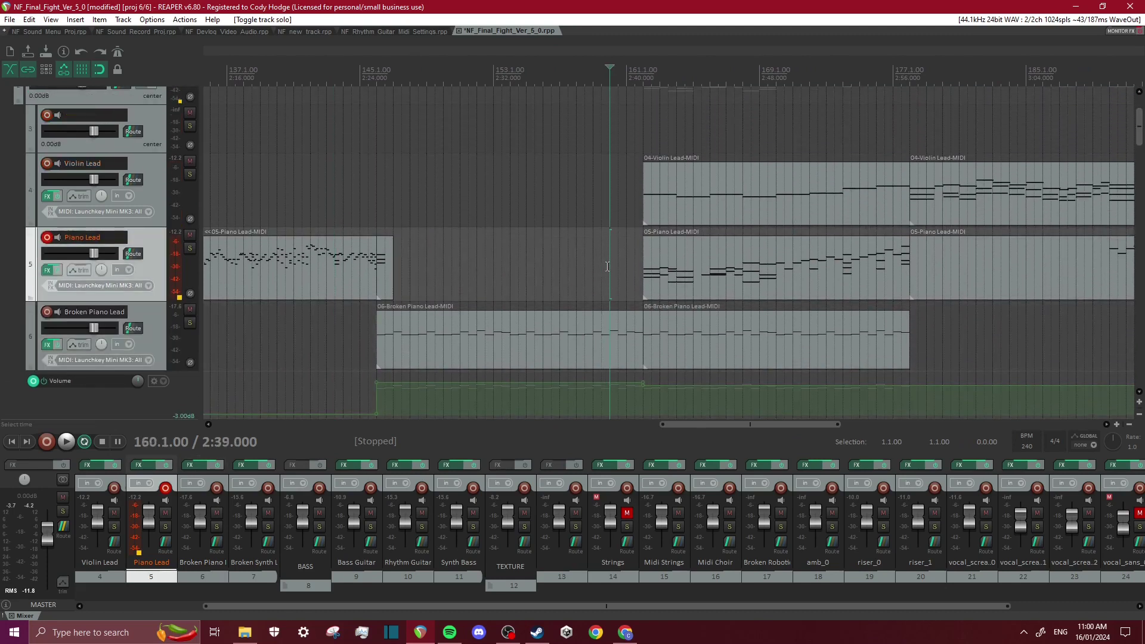
pyautogui.click(659, 267)
# - Look over the percussion tracks around 162.1.00 and return to the start of the selected Piano Lead clip
pyautogui.scroll(-10, 659, 267)
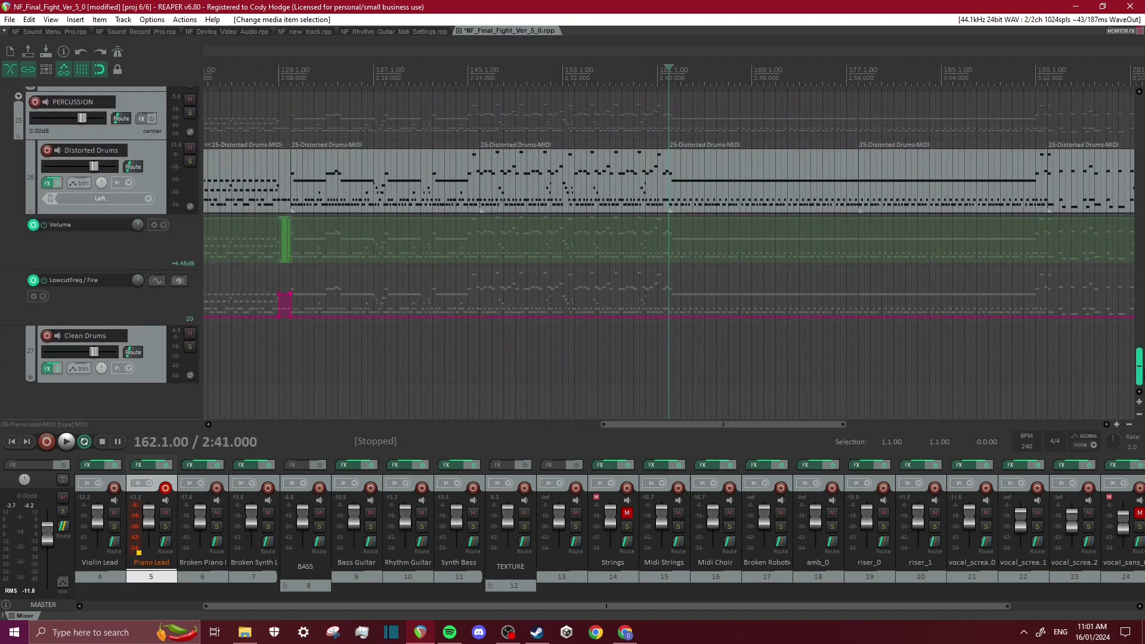
pyautogui.moveTo(1142, 373); pyautogui.dragTo(1114, 125)
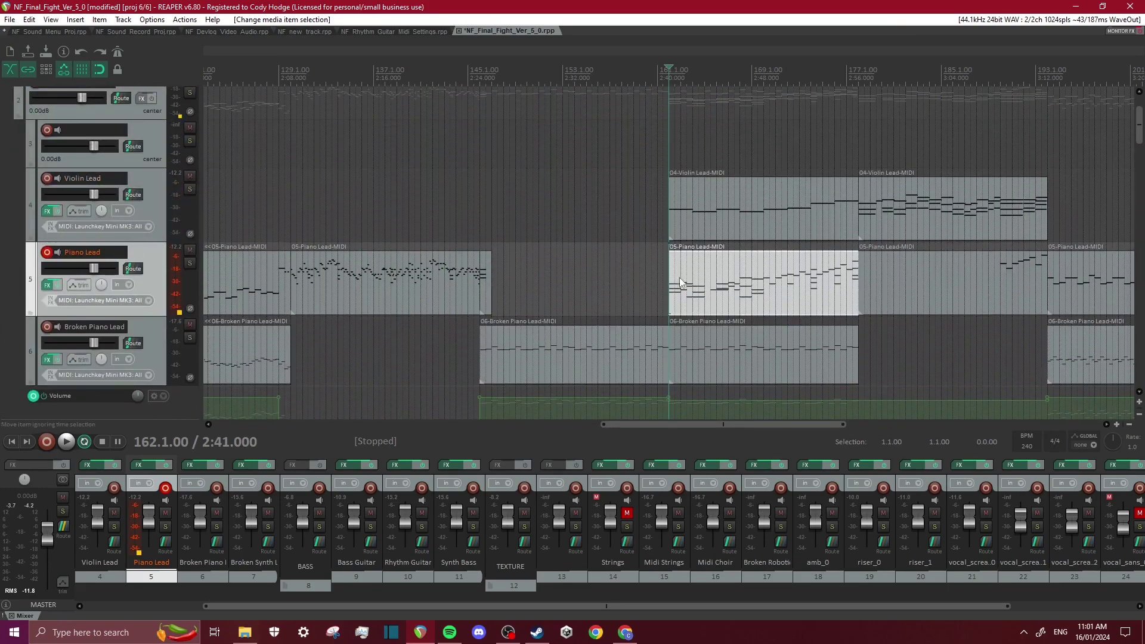
pyautogui.click(665, 299)
pyautogui.click(665, 301)
# - Move the playhead through the Piano Lead clip's phrases, to 166.1.00 and 170.1.00
pyautogui.scroll(3, 800, 290)
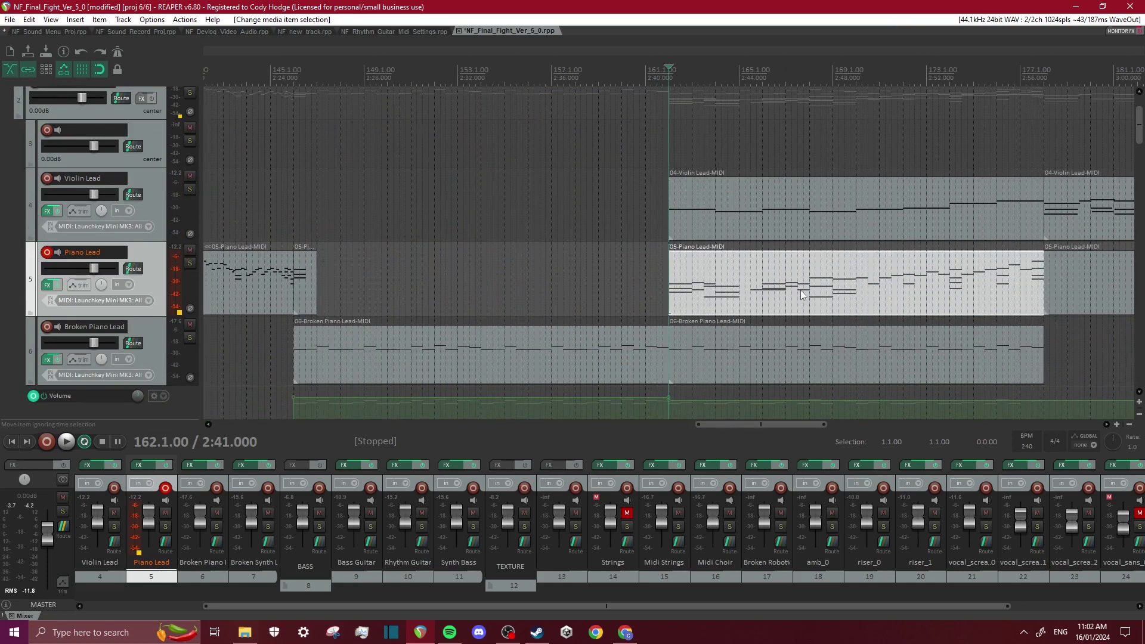
pyautogui.moveTo(727, 423); pyautogui.dragTo(757, 421)
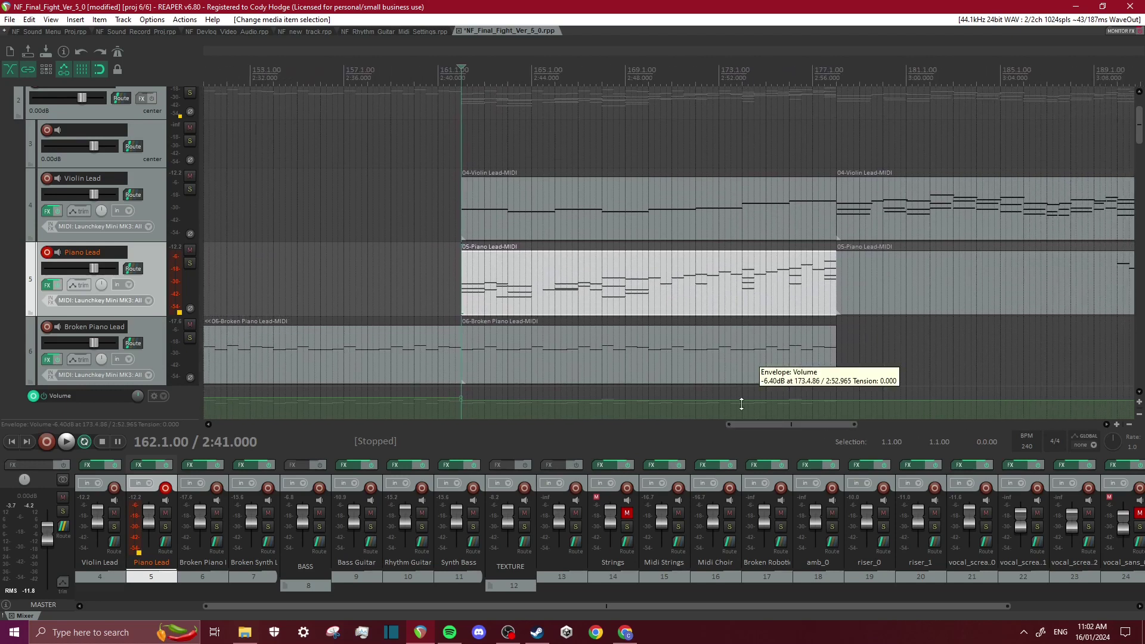
pyautogui.click(553, 304)
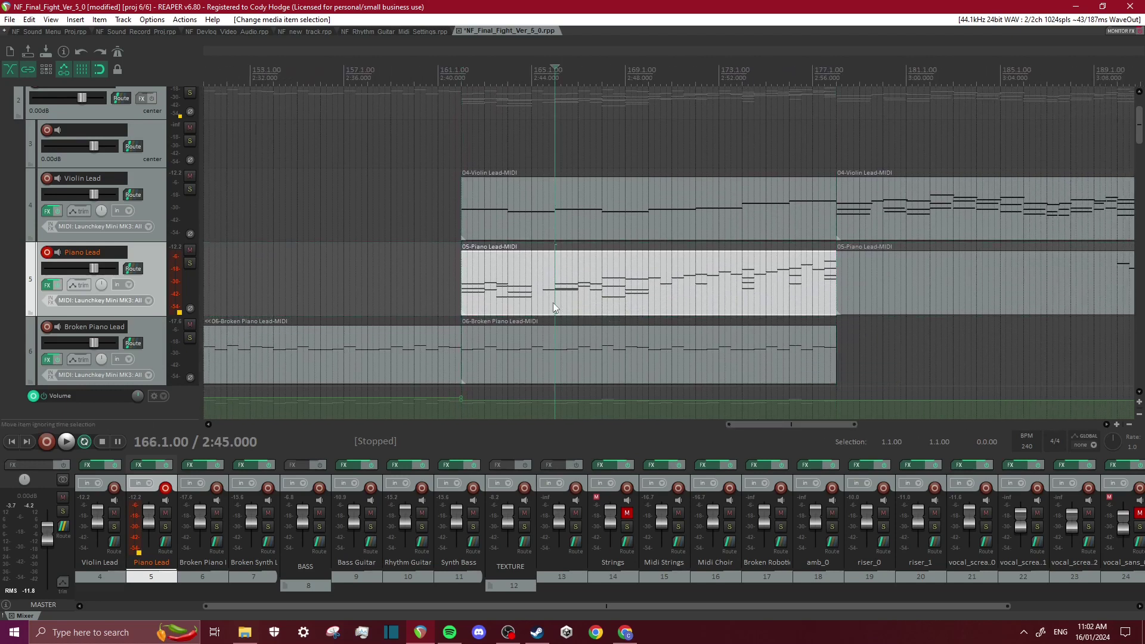
pyautogui.click(644, 305)
pyautogui.click(647, 298)
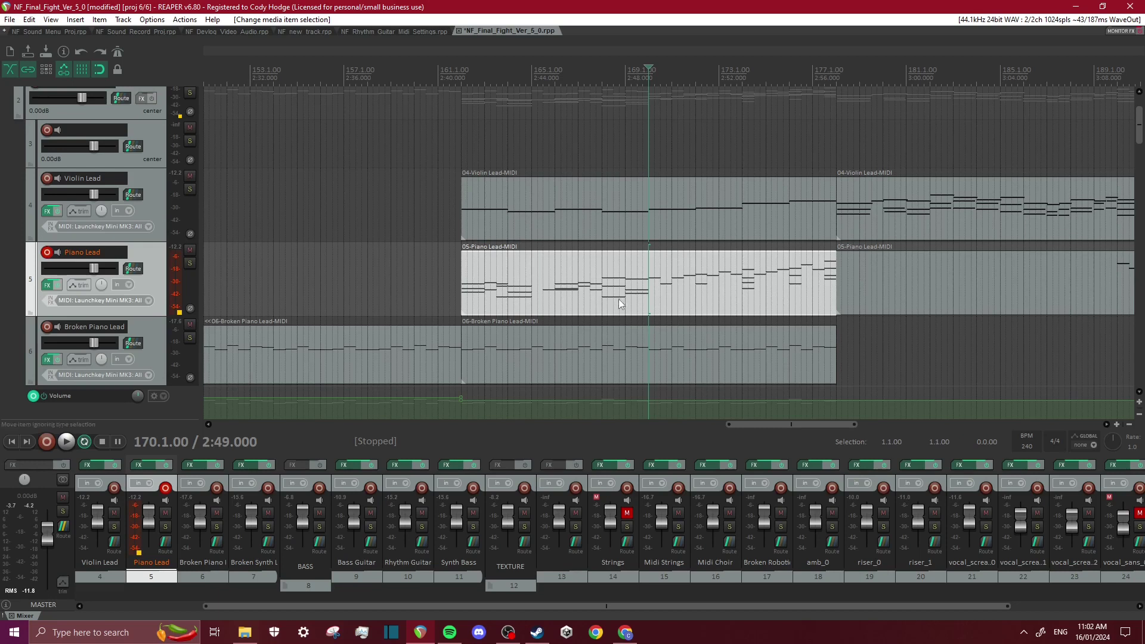
# - Select the Violin Lead clip at 162.1.00, move the playhead to 174.1.00 and select the following Violin Lead clip at 178.2.00
pyautogui.moveTo(1139, 138)
pyautogui.mouseDown()
pyautogui.moveTo(1130, 241)
pyautogui.moveTo(1138, 113)
pyautogui.moveTo(1138, 144)
pyautogui.mouseUp()
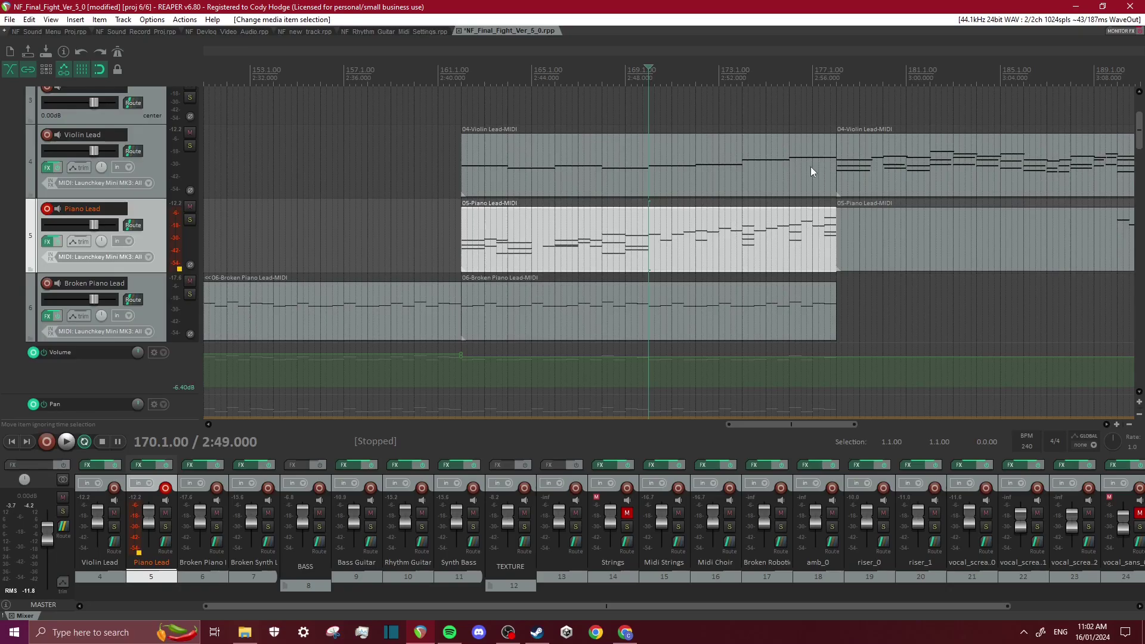
pyautogui.click(779, 170)
pyautogui.click(739, 171)
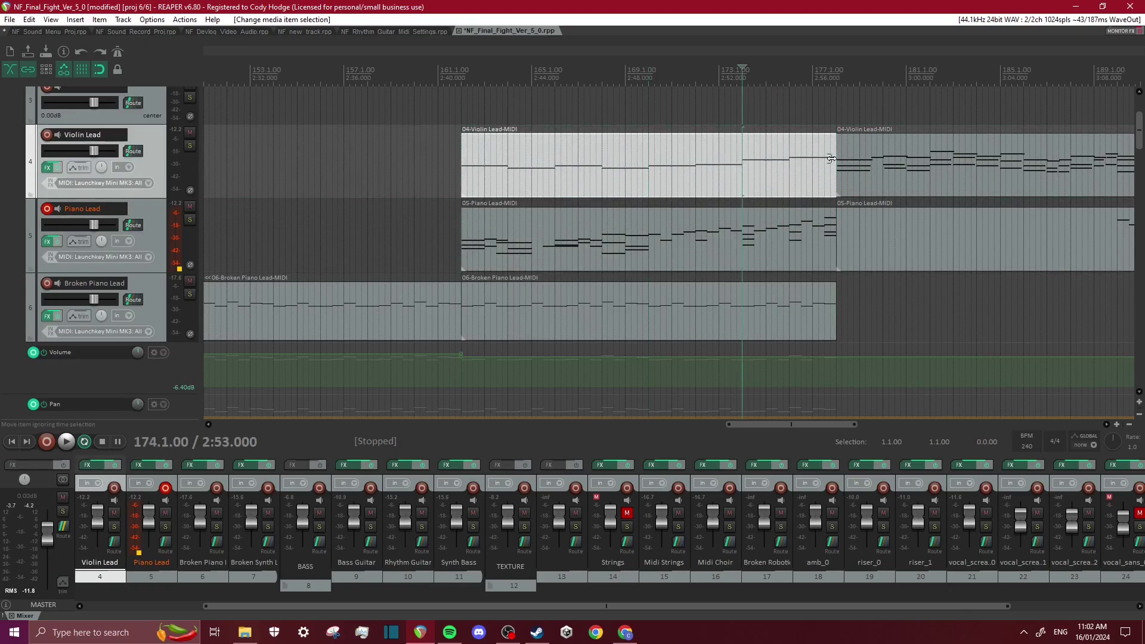
pyautogui.click(843, 158)
# - Look over the lead and bass clips around 178.2.00 and move the playhead to 187.3.00 on the unnamed track 3
pyautogui.moveTo(769, 424); pyautogui.dragTo(811, 427)
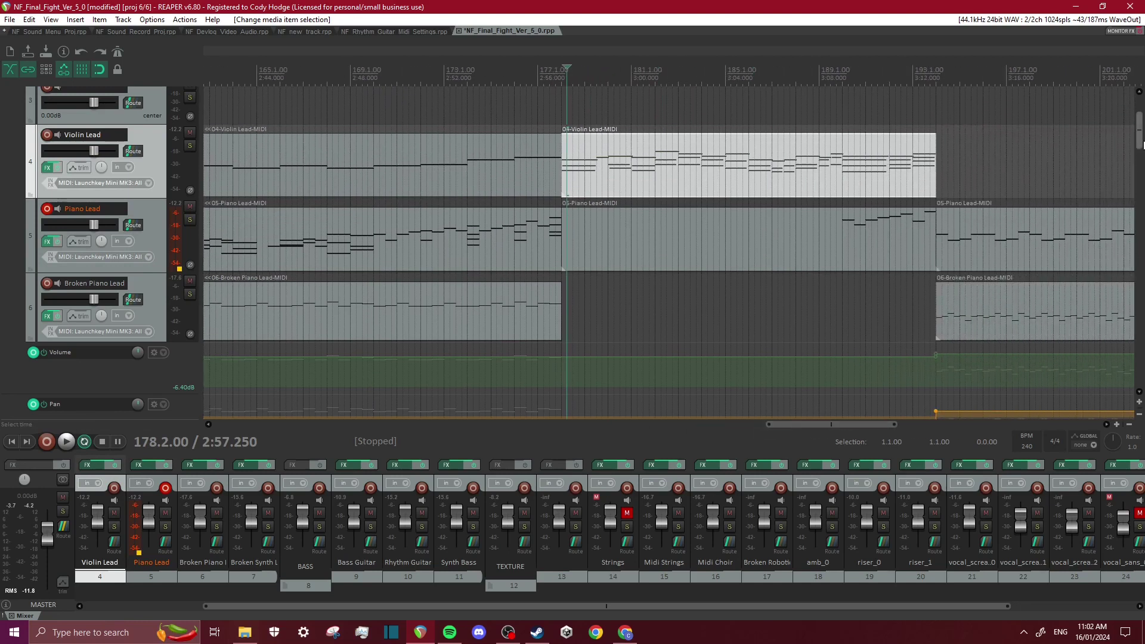
pyautogui.moveTo(1139, 131); pyautogui.dragTo(1138, 214)
pyautogui.scroll(-2, 657, 209)
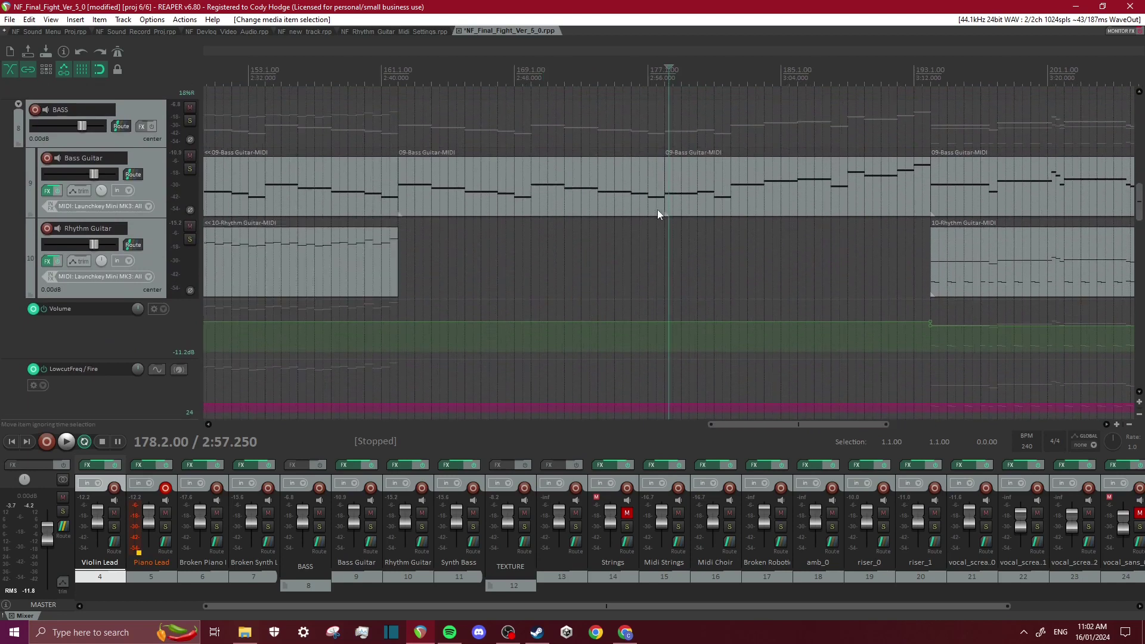
pyautogui.scroll(-2, 820, 218)
pyautogui.moveTo(1138, 194); pyautogui.dragTo(1139, 131)
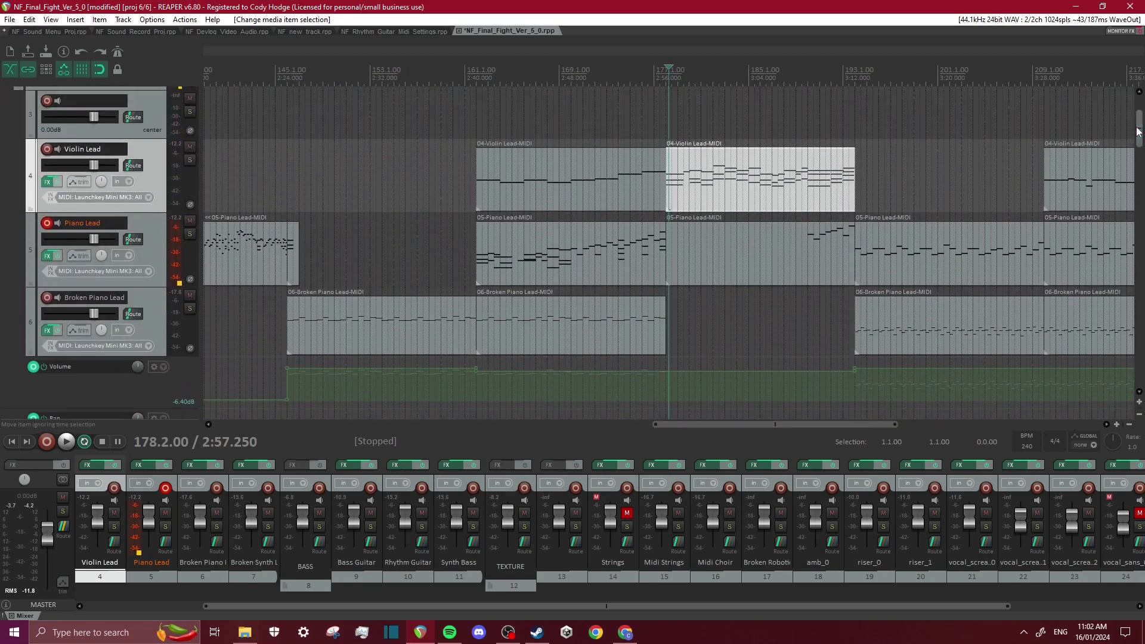
pyautogui.click(809, 141)
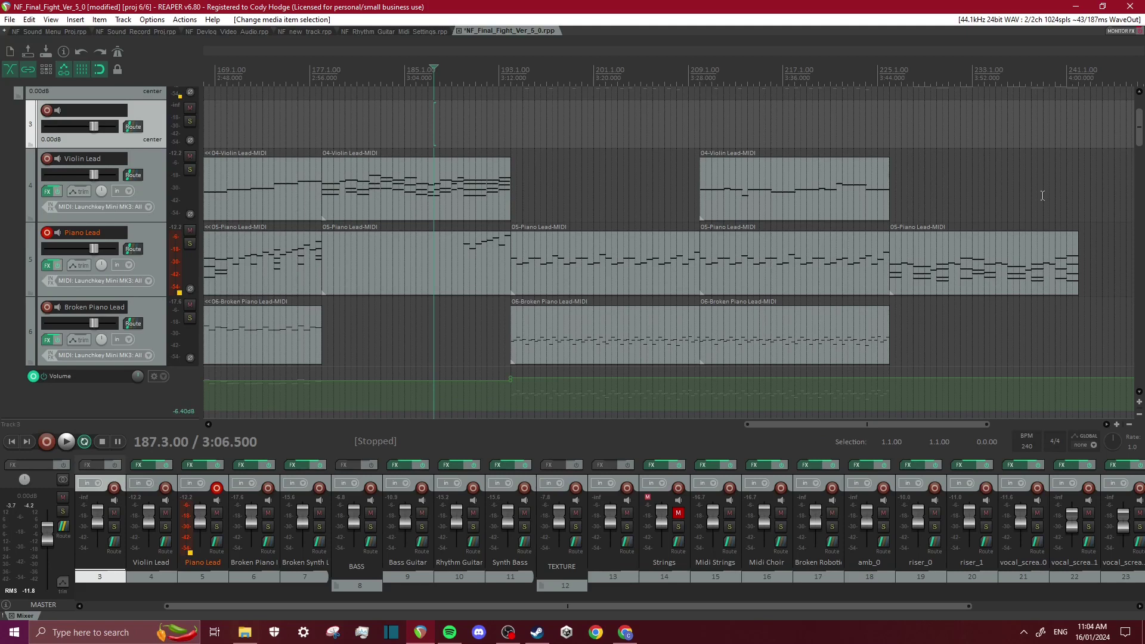
# - Select the Distorted Drums clip at 194.1.00, solo the track and play it from there
pyautogui.moveTo(1140, 127); pyautogui.dragTo(1107, 359)
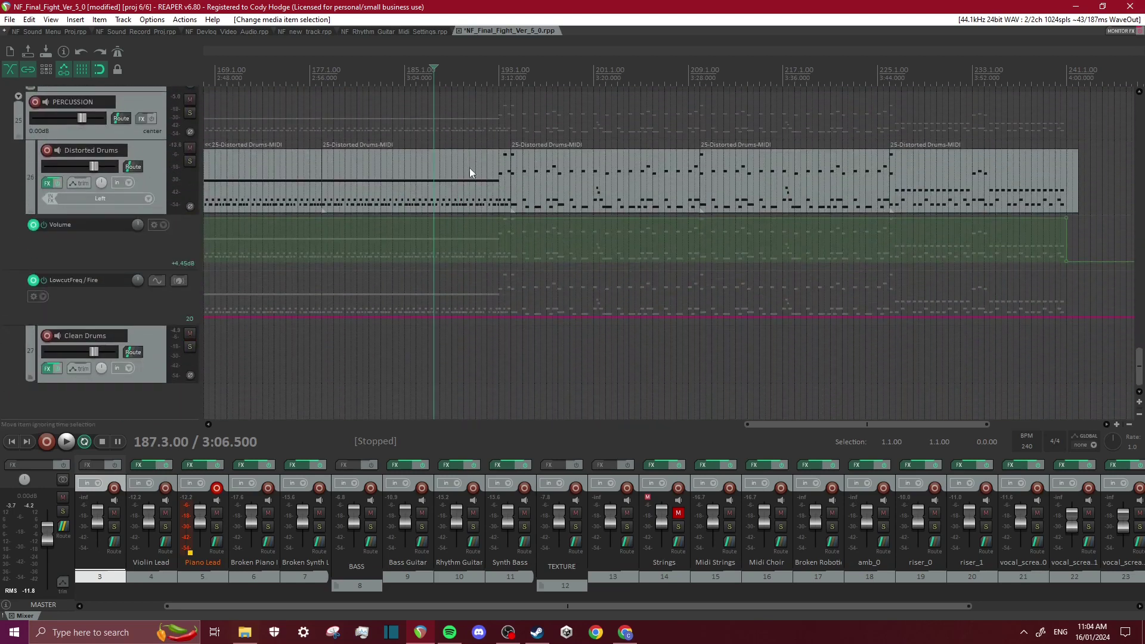
pyautogui.click(513, 170)
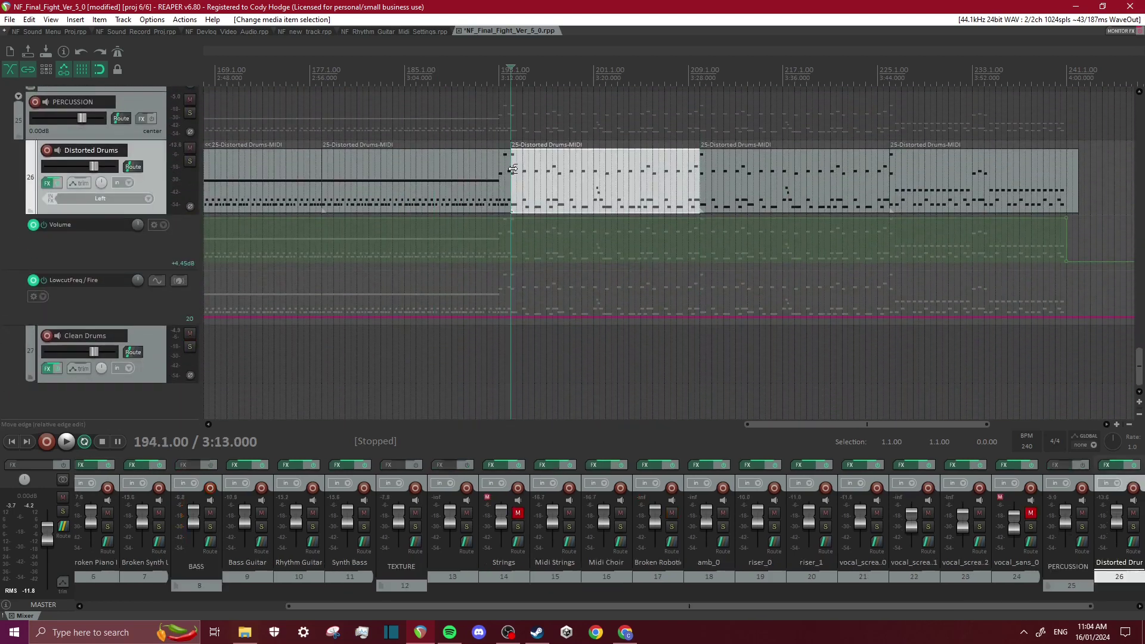
pyautogui.click(190, 161)
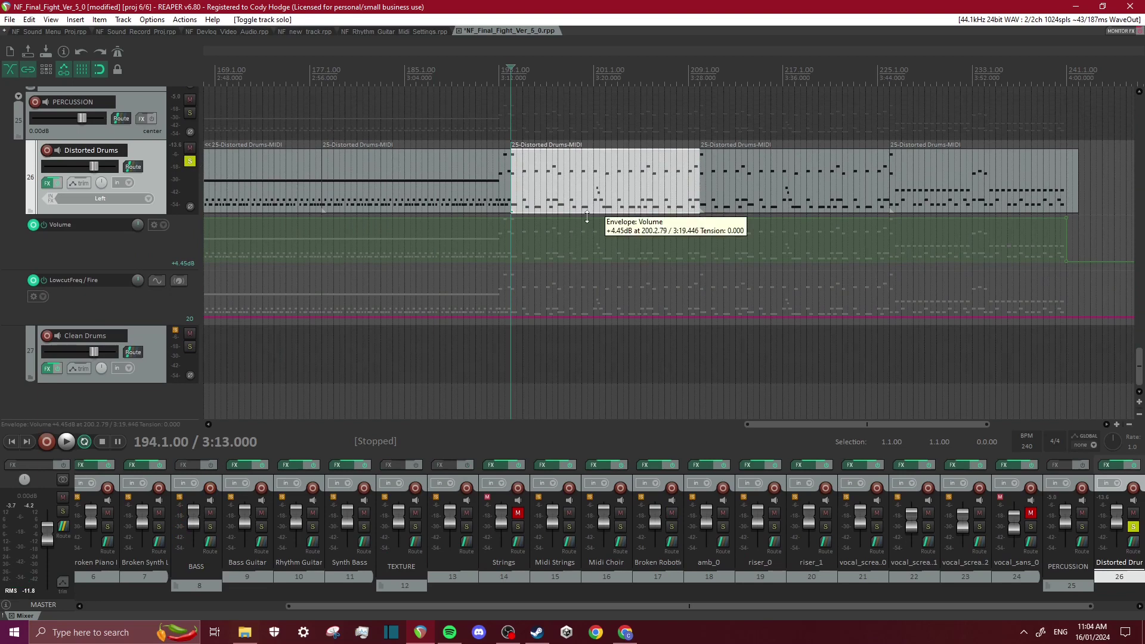
pyautogui.press('space')
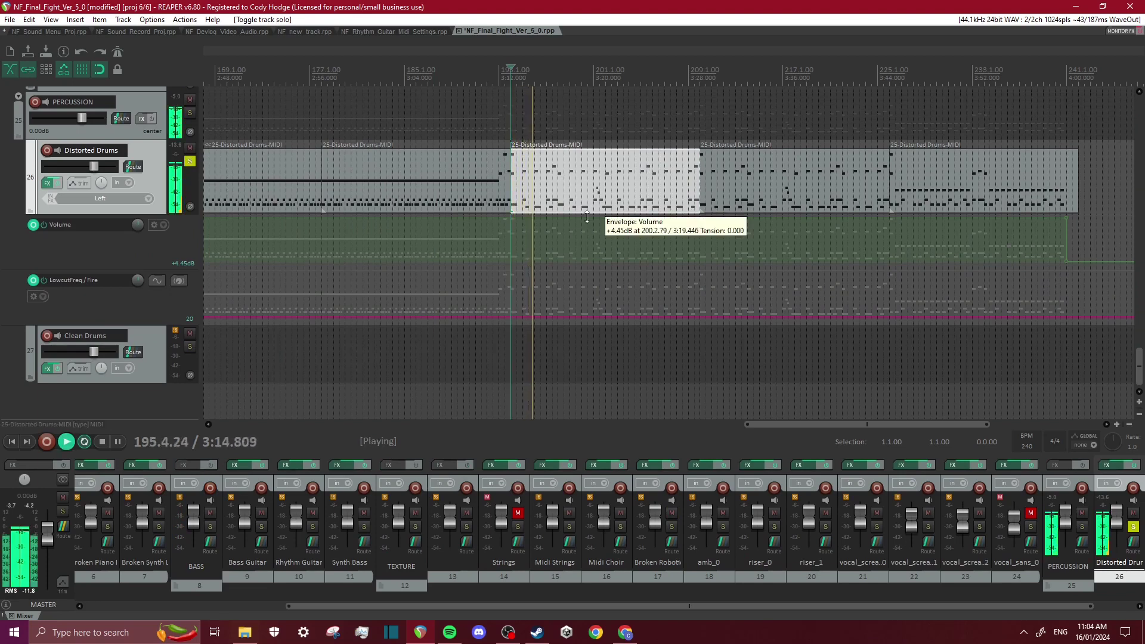
# - Stop playback, then unsolo and mute the Distorted Drums track
pyautogui.press('space')
pyautogui.click(189, 161)
pyautogui.click(190, 147)
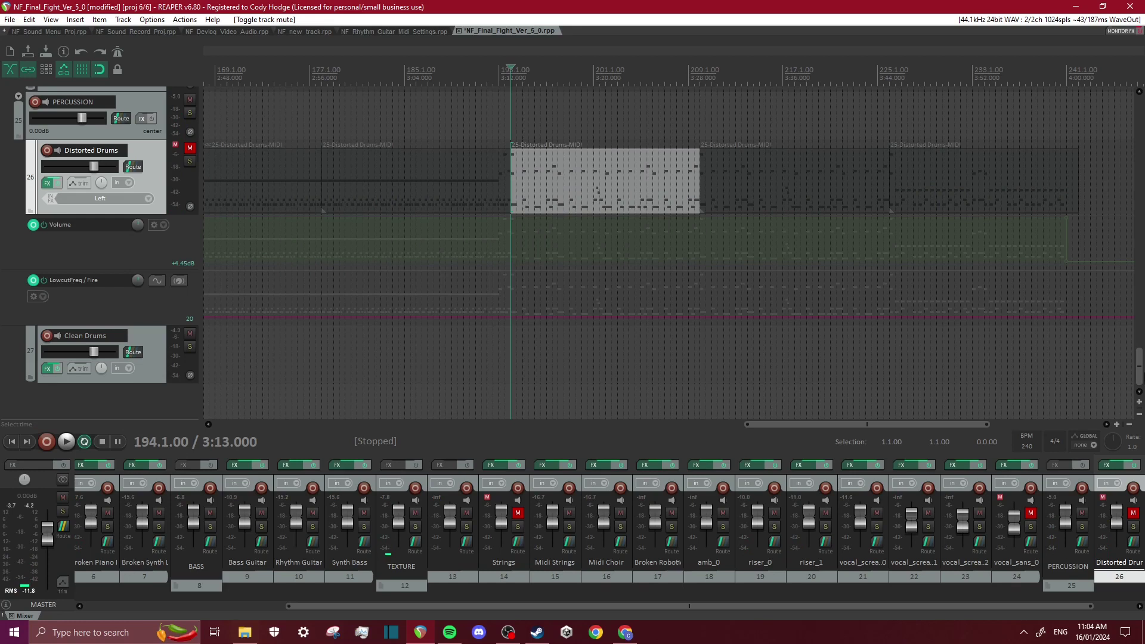
# - Solo the Piano Lead track and play it from 194.1.00
pyautogui.moveTo(1138, 376); pyautogui.dragTo(1045, 127)
pyautogui.click(533, 77)
pyautogui.click(440, 77)
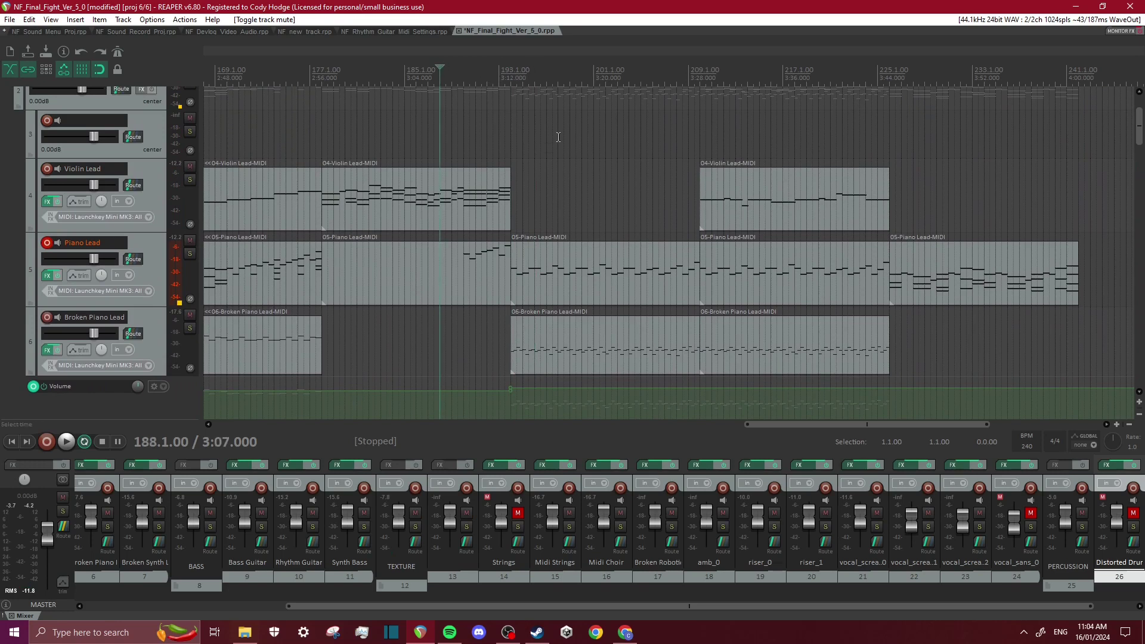
pyautogui.click(514, 78)
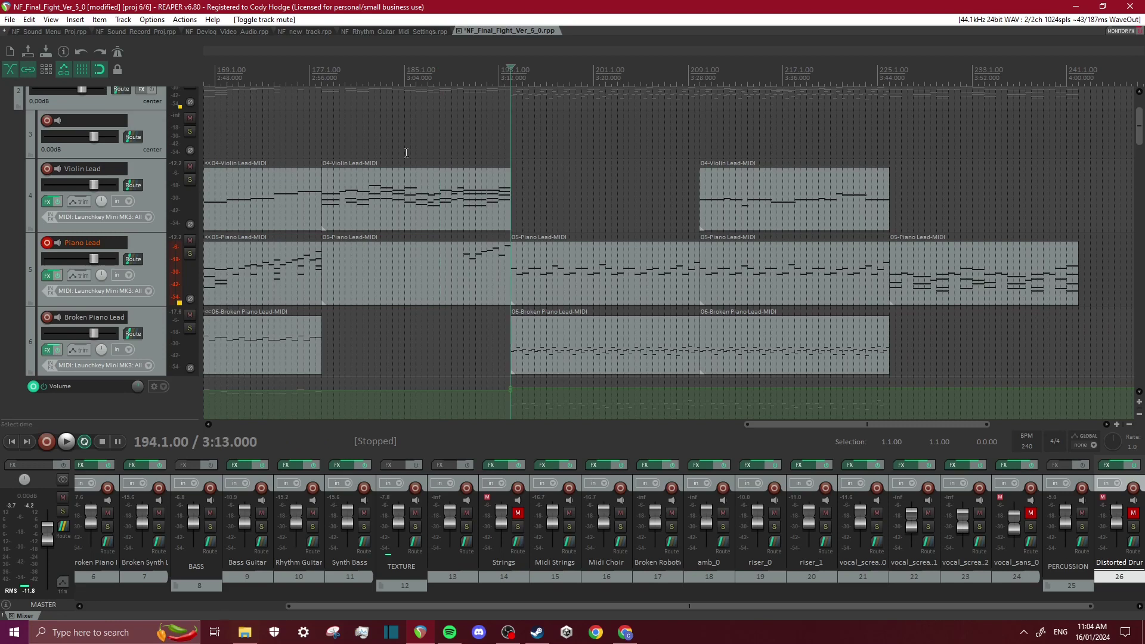
pyautogui.click(190, 254)
pyautogui.press('space')
# - Inspect the MIDI notes of the Piano Lead clip at 194.1.00, stop playback and unsolo the track
pyautogui.doubleClick(560, 290)
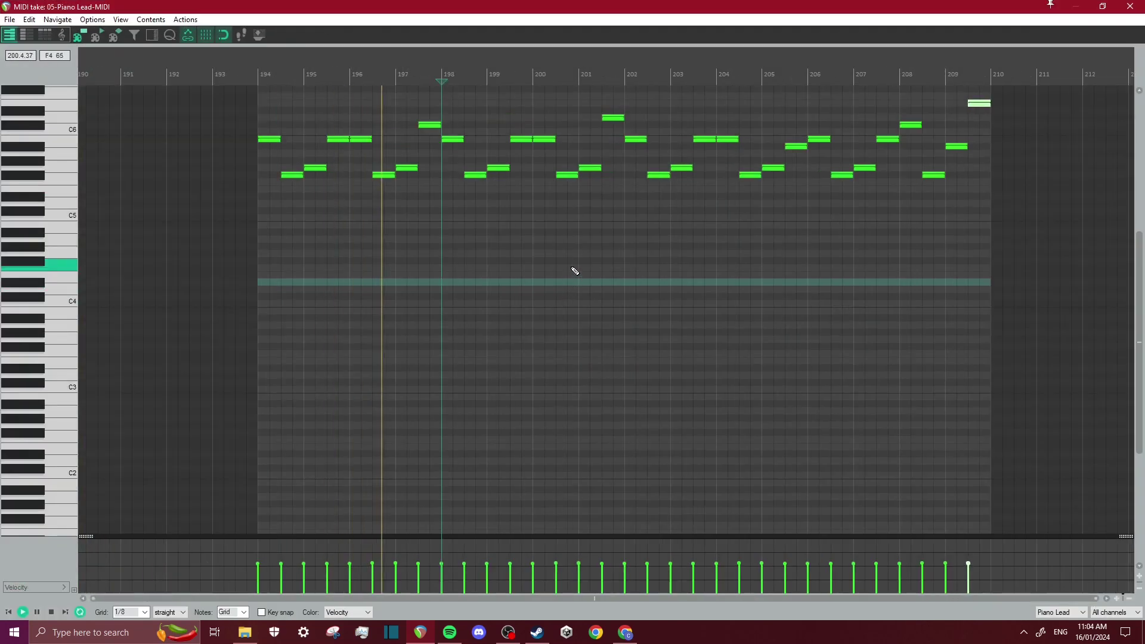
pyautogui.press('space')
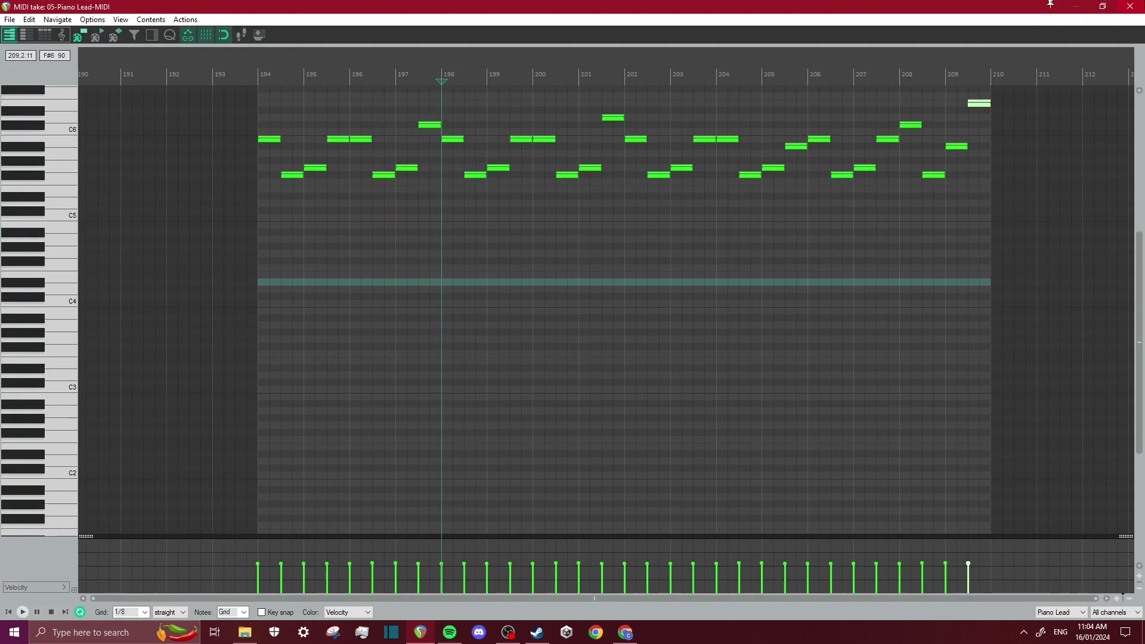
pyautogui.click(1130, 6)
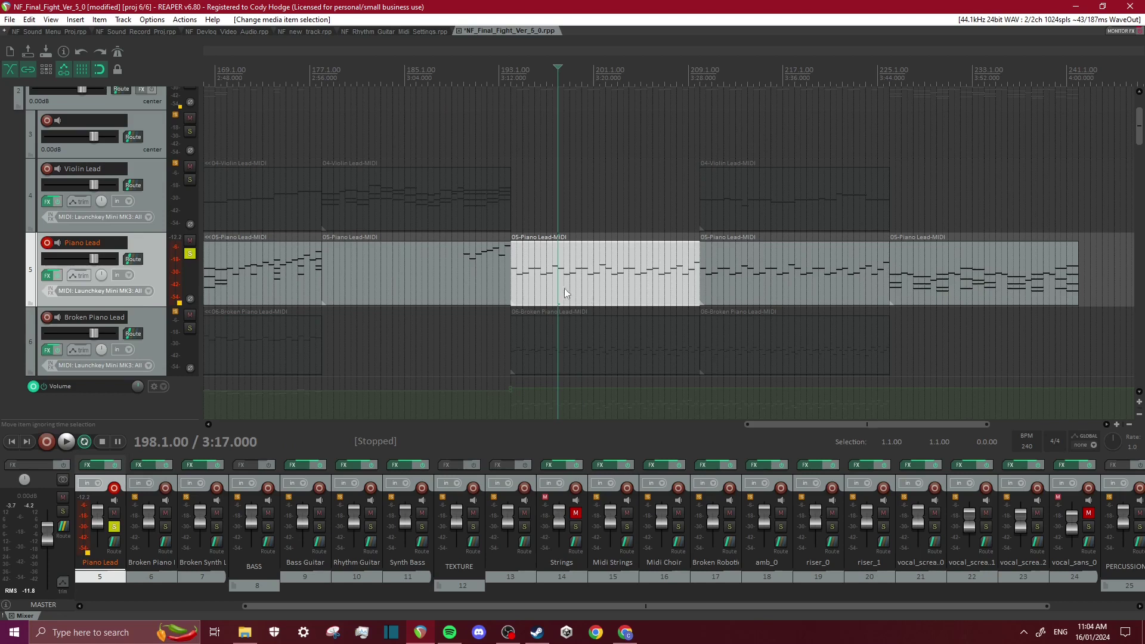
pyautogui.click(190, 253)
# - Select the Broken Piano Lead clip at 194.1.00, play it soloed from its start, and unsolo the track
pyautogui.click(513, 339)
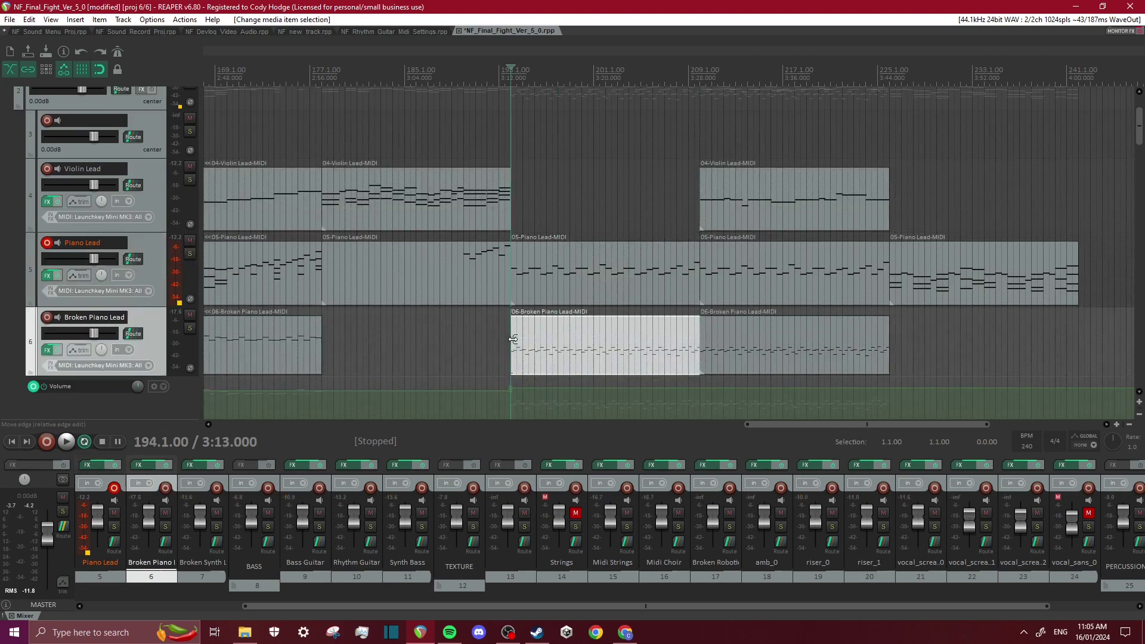
pyautogui.click(190, 328)
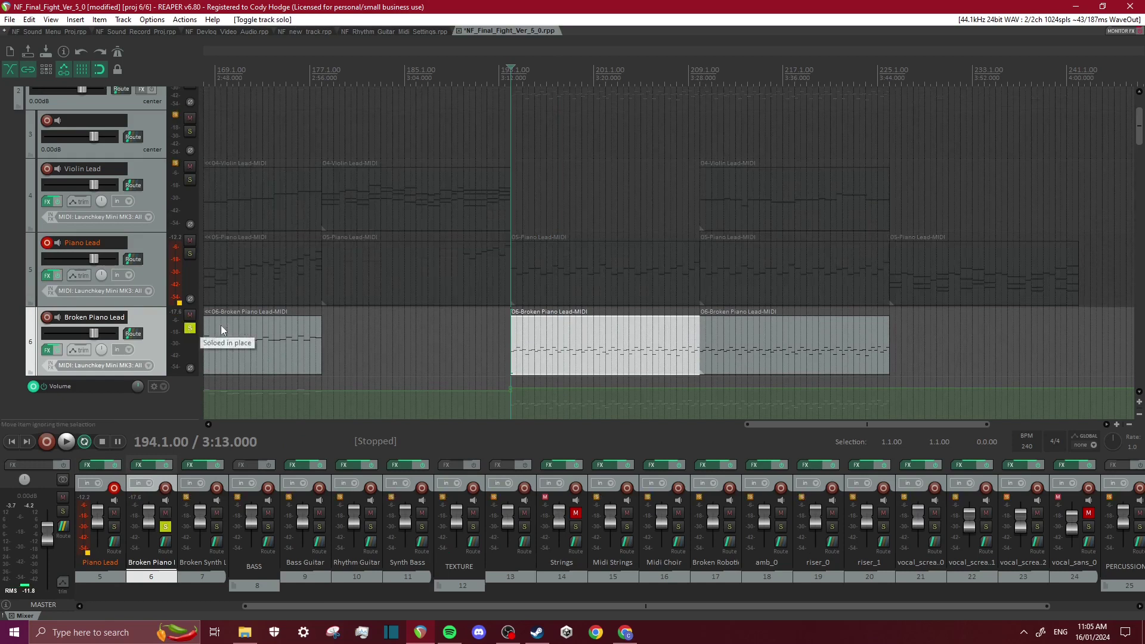
pyautogui.press('space')
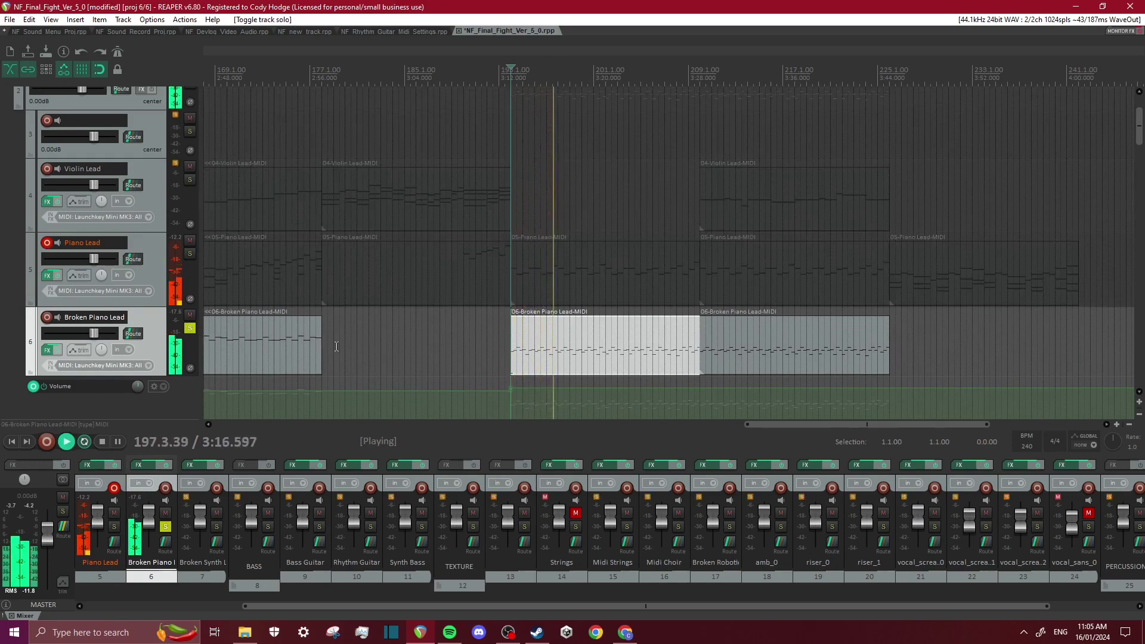
pyautogui.press('space')
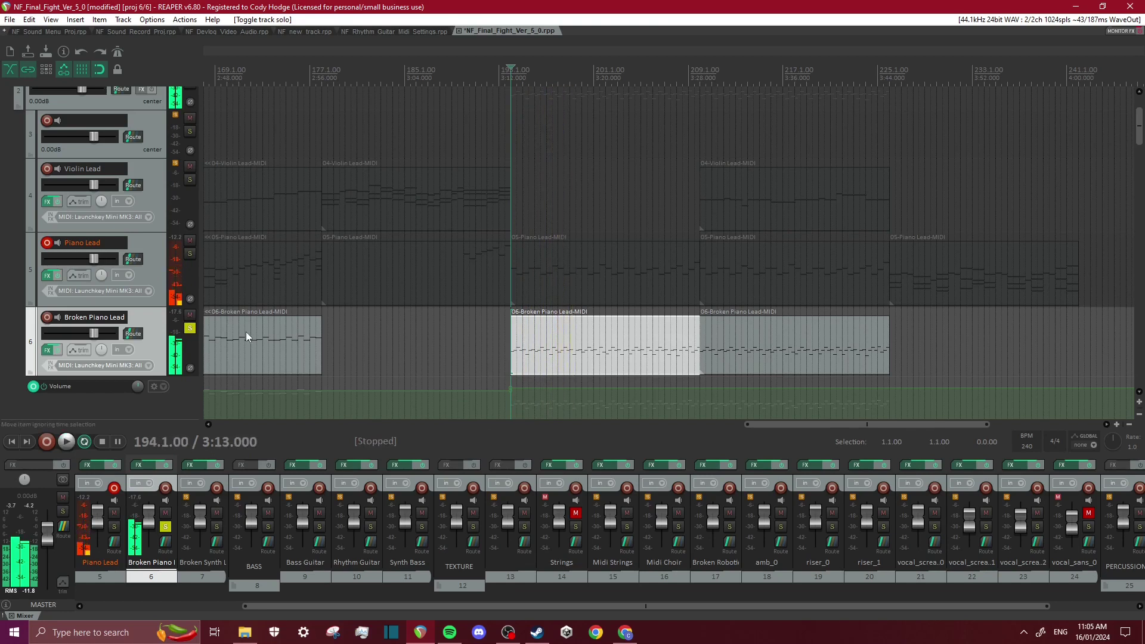
pyautogui.click(193, 329)
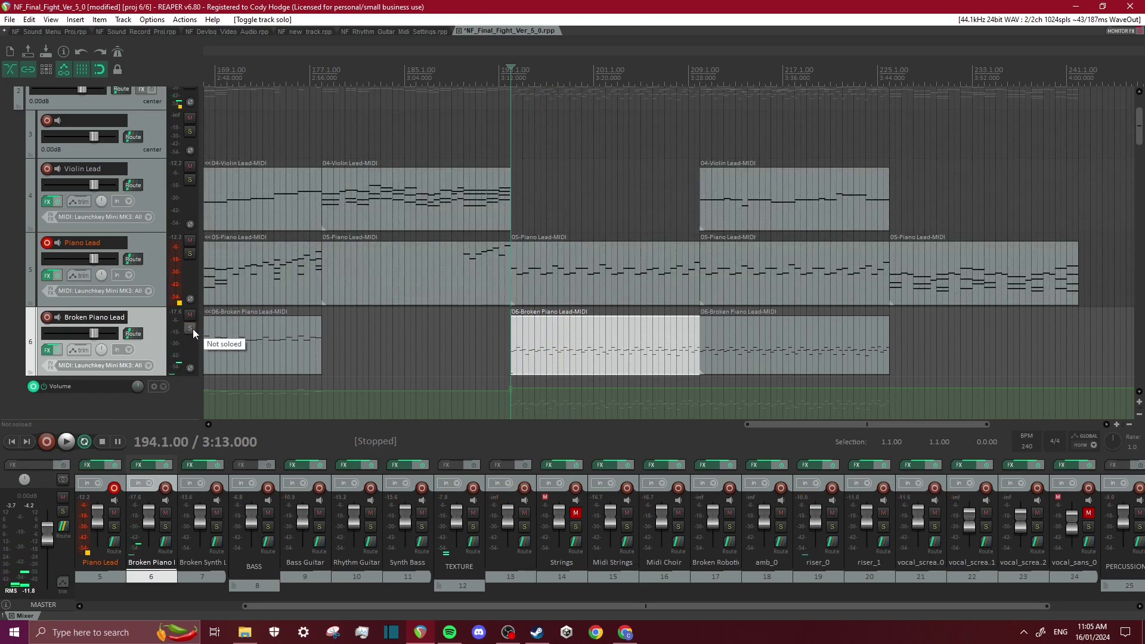
# - Place the playhead at 208.3.00 and play the full mix into the next Violin Lead clip, then stop
pyautogui.moveTo(778, 426); pyautogui.dragTo(809, 424)
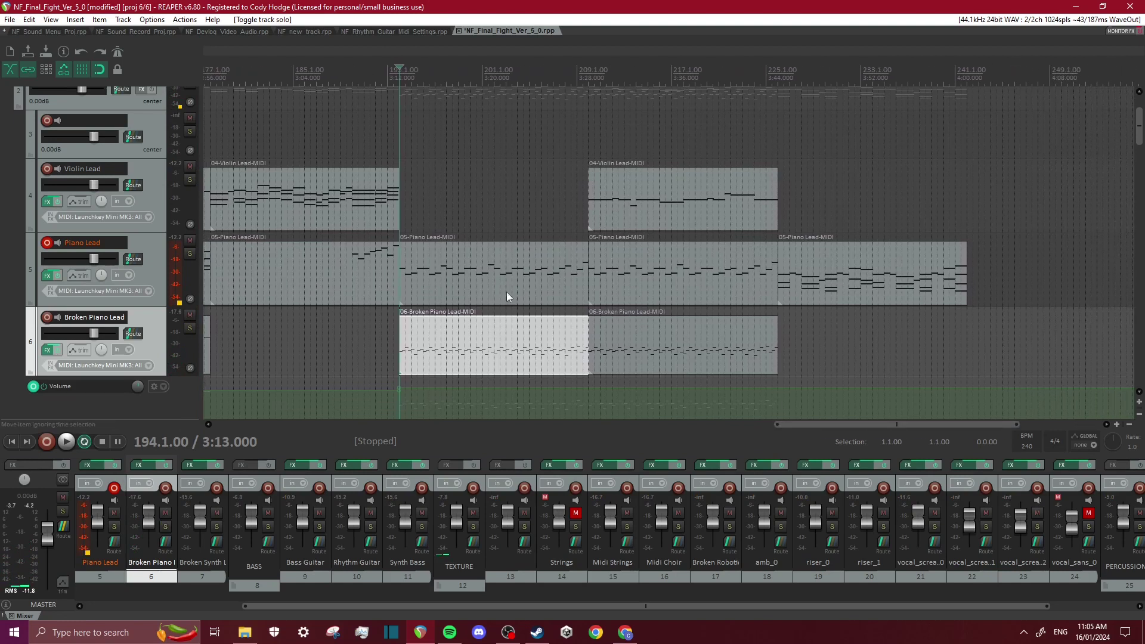
pyautogui.click(475, 282)
pyautogui.click(552, 354)
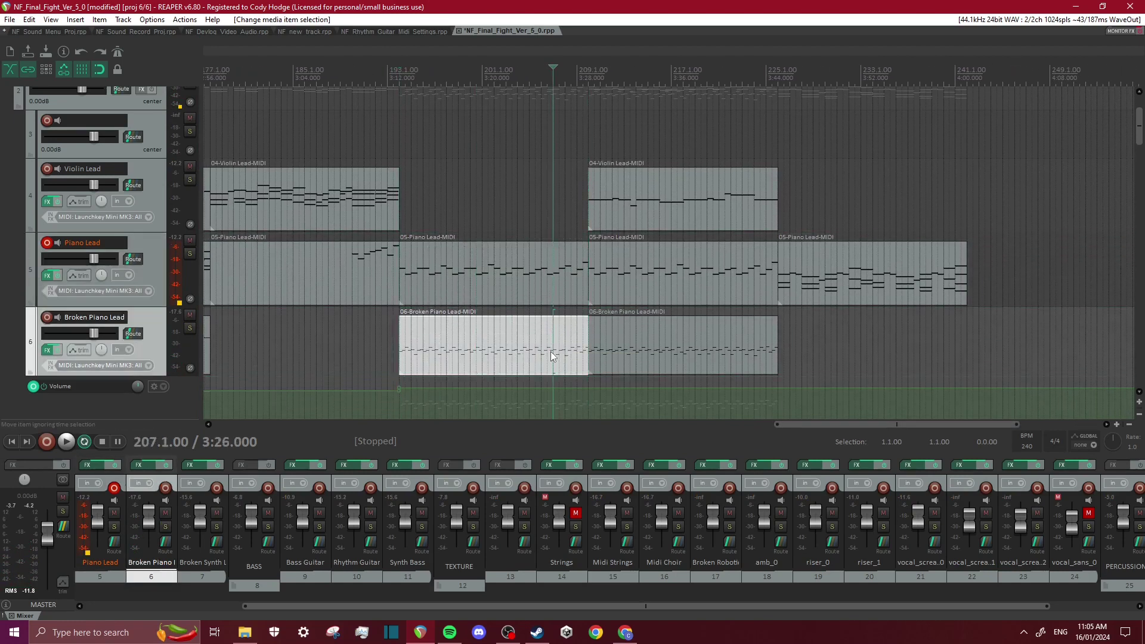
pyautogui.click(573, 225)
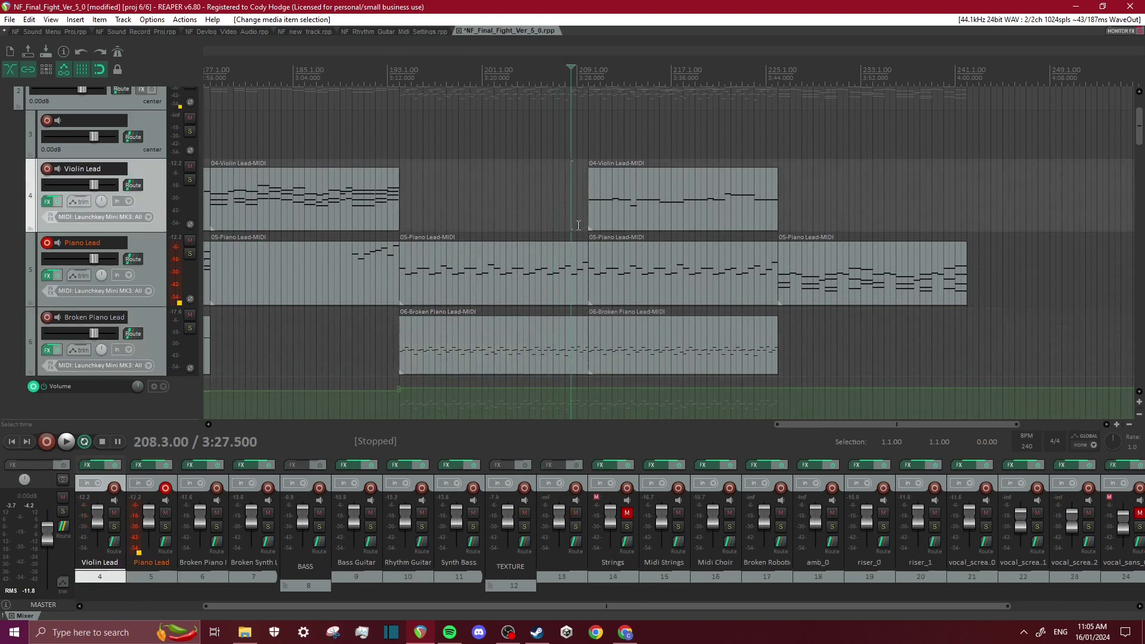
pyautogui.press('space')
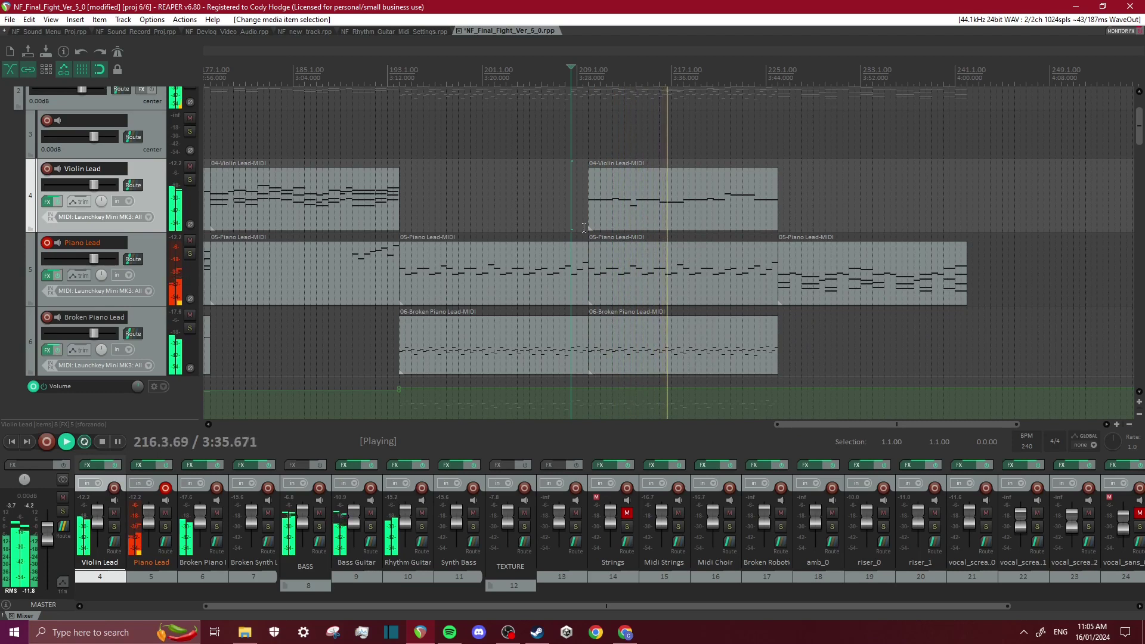
pyautogui.press('space')
# - Inspect the MIDI notes of the Violin Lead clip starting at 210.1.00 and return to the arrangement
pyautogui.doubleClick(658, 258)
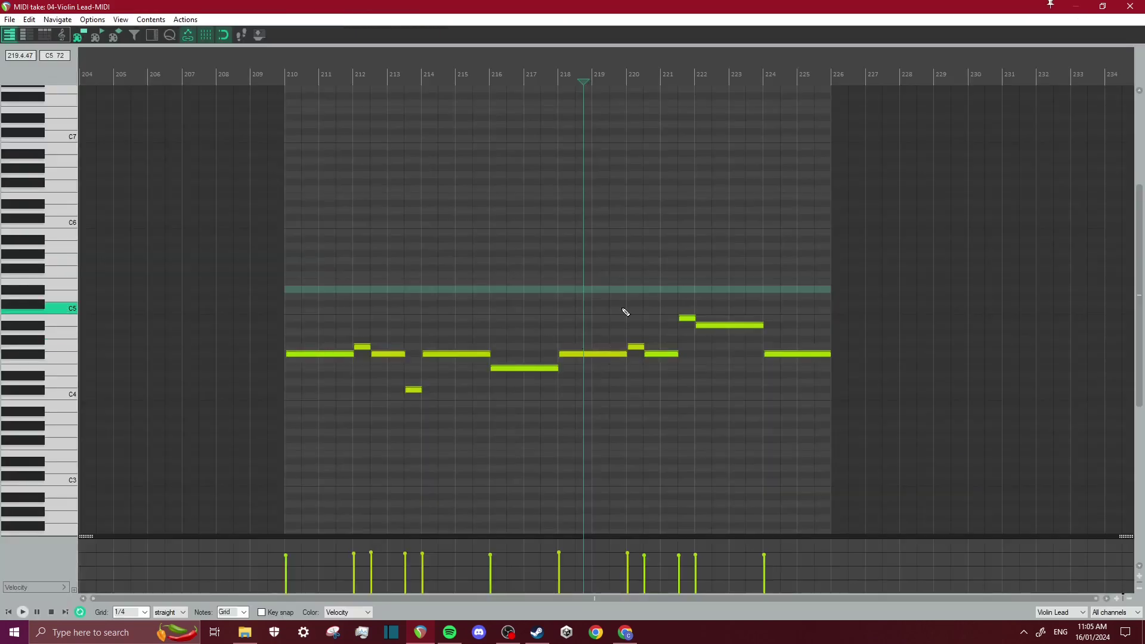
pyautogui.press('Escape')
pyautogui.scroll(2, 820, 250)
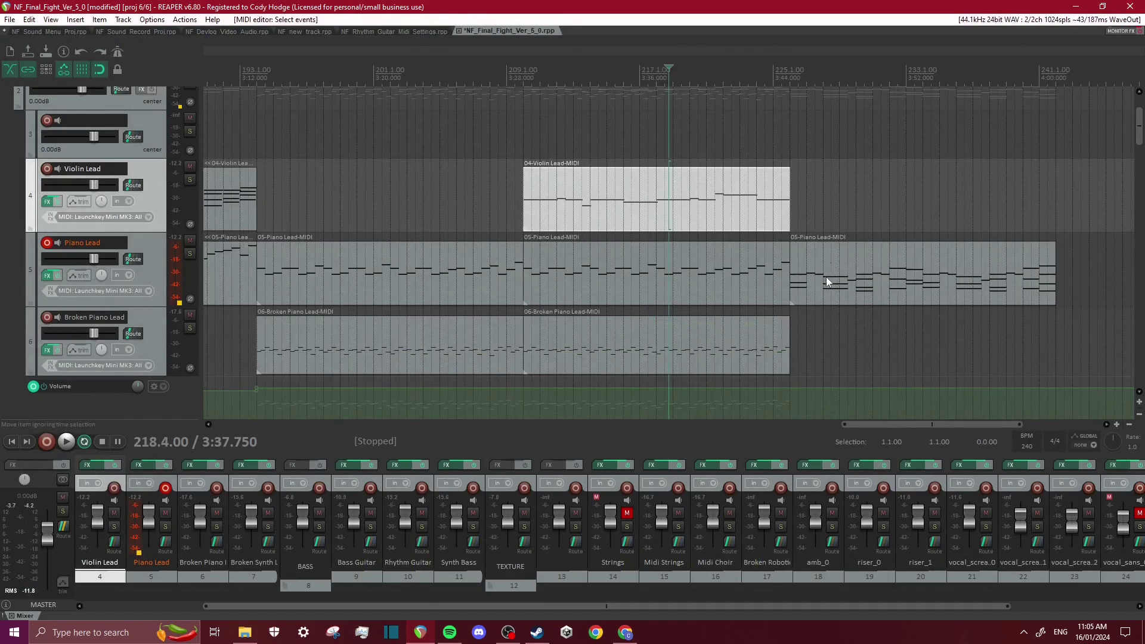
# - Place the playhead at 223.1.00 in the last Violin Lead clip and play the transition into the final Piano Lead clip
pyautogui.click(828, 278)
pyautogui.click(734, 218)
pyautogui.click(704, 209)
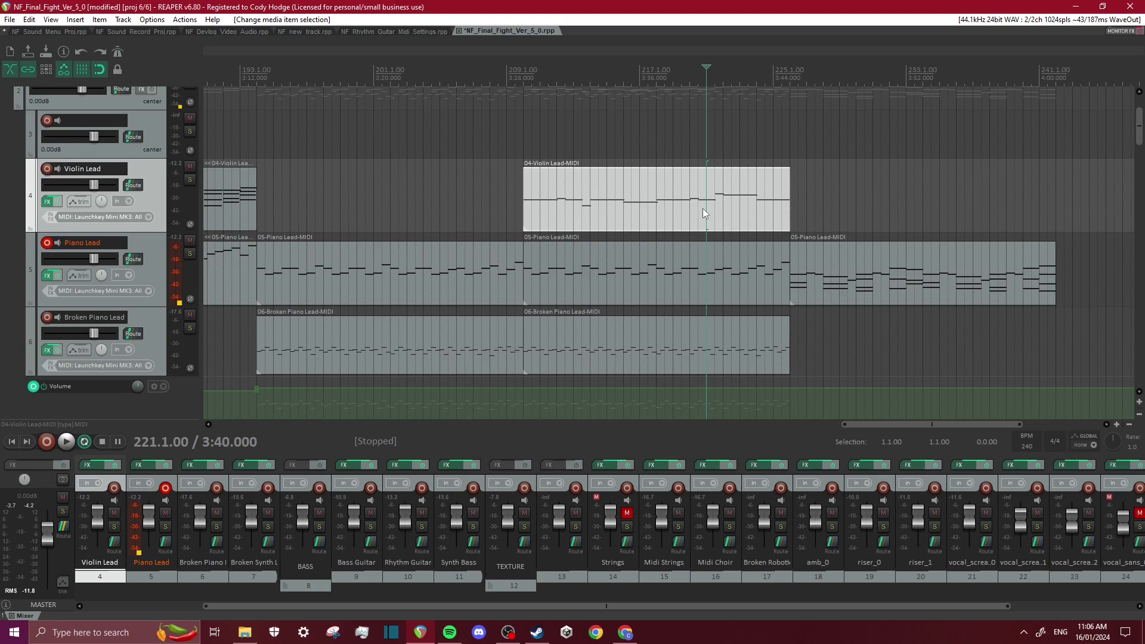
pyautogui.click(766, 194)
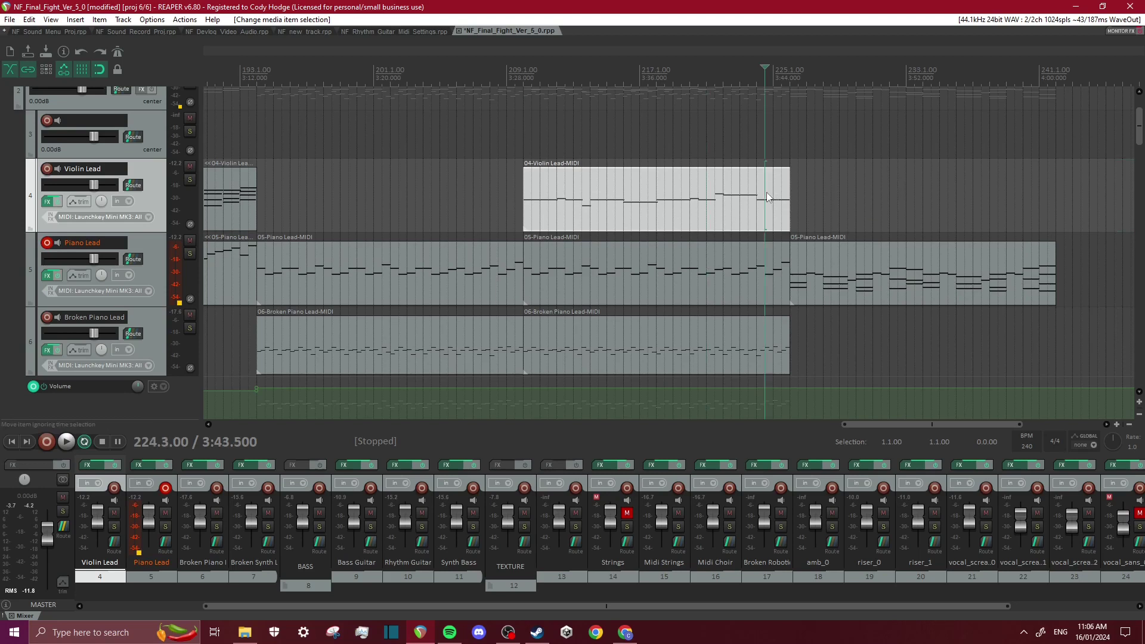
pyautogui.click(741, 191)
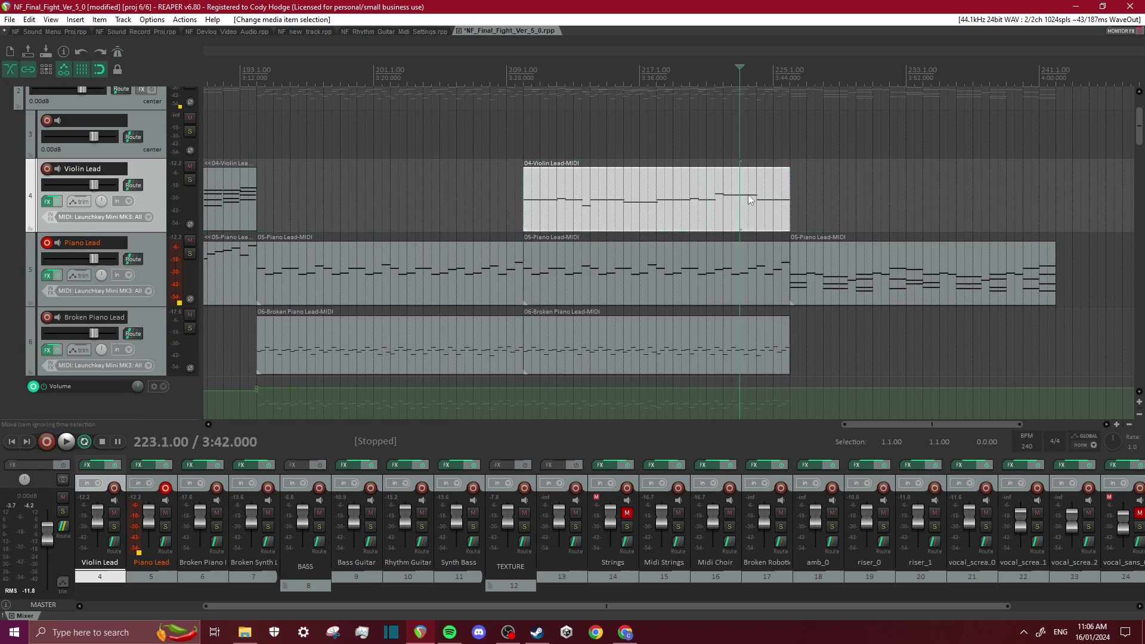
pyautogui.press('space')
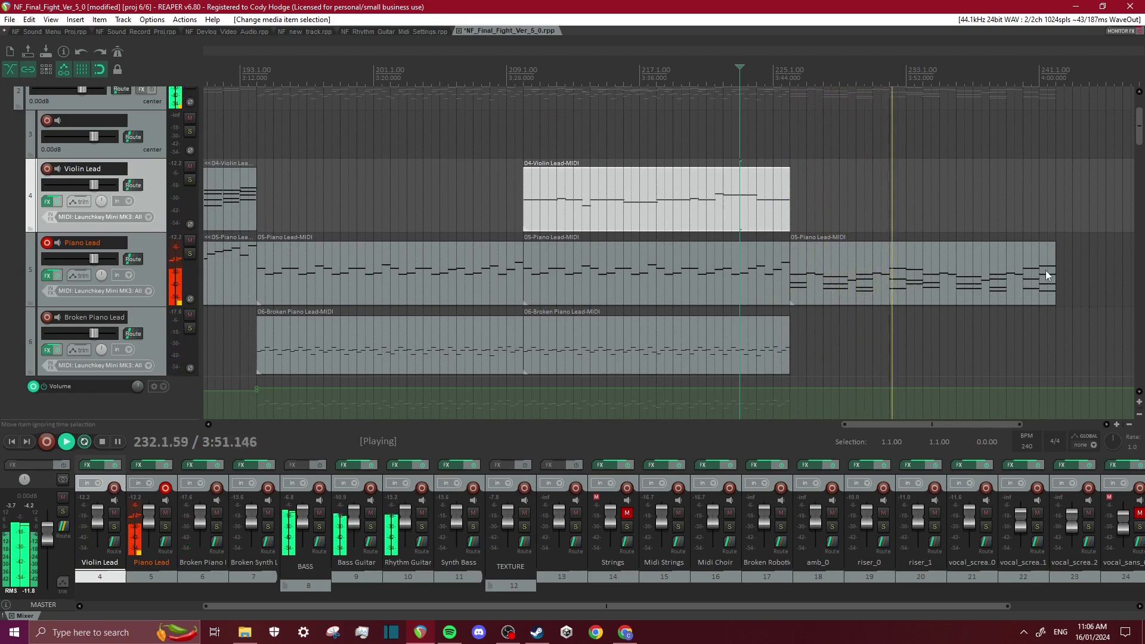
pyautogui.press('space')
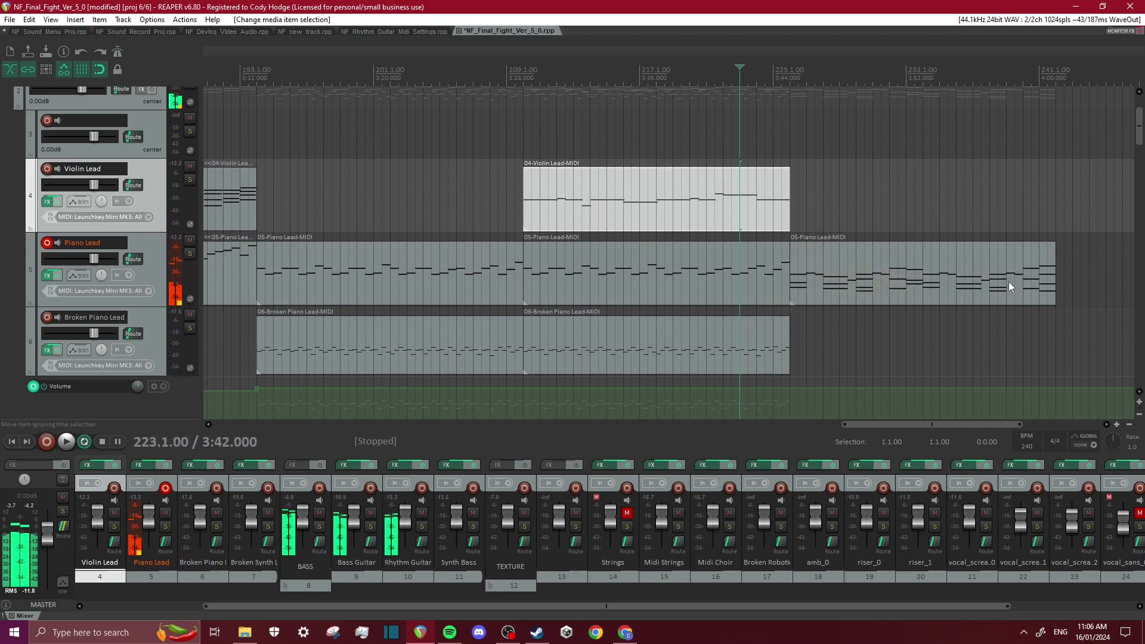
# - Select the final Piano Lead clip and play the song's ending from 239.1.00
pyautogui.click(926, 268)
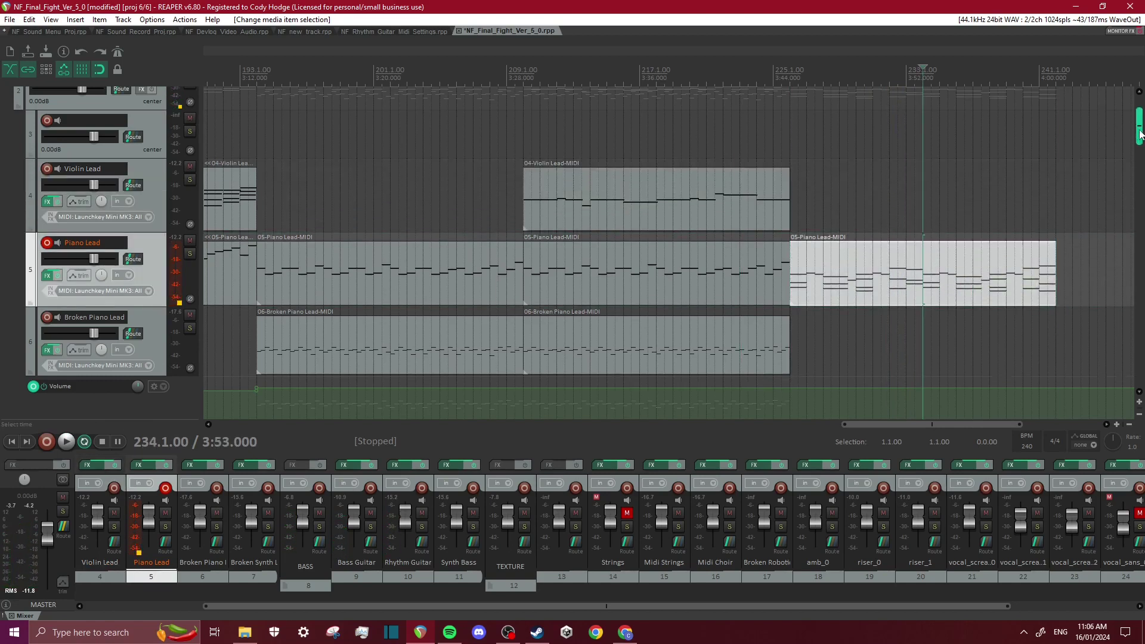
pyautogui.click(1136, 169)
pyautogui.moveTo(1135, 169); pyautogui.dragTo(1139, 145)
pyautogui.moveTo(846, 425); pyautogui.dragTo(901, 426)
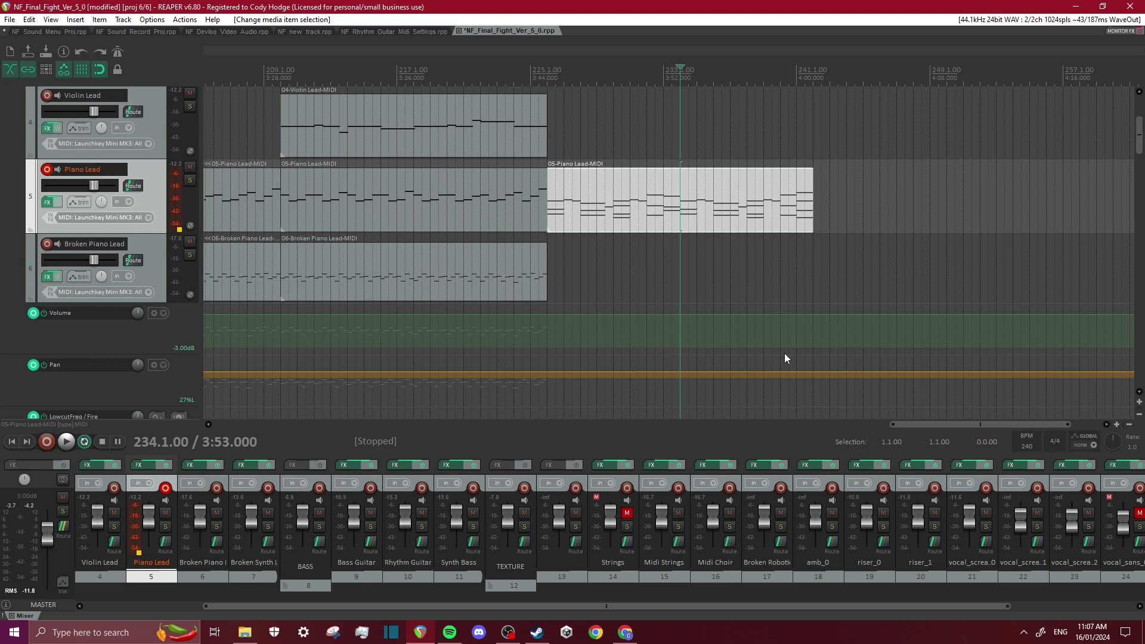
pyautogui.hscroll(2, 636, 213)
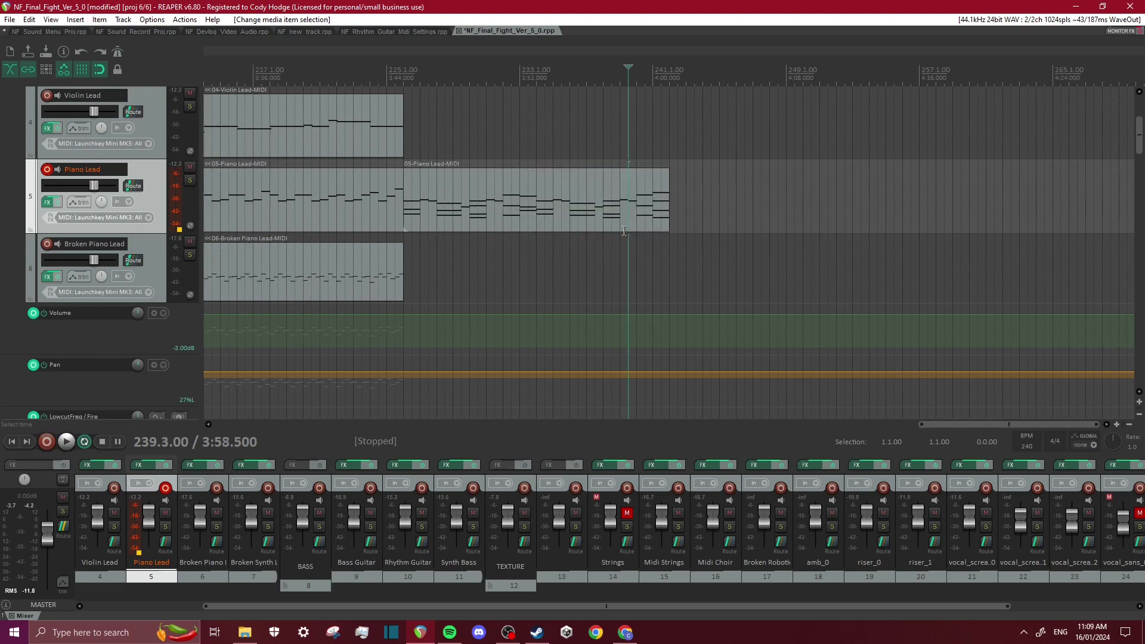
pyautogui.press('space')
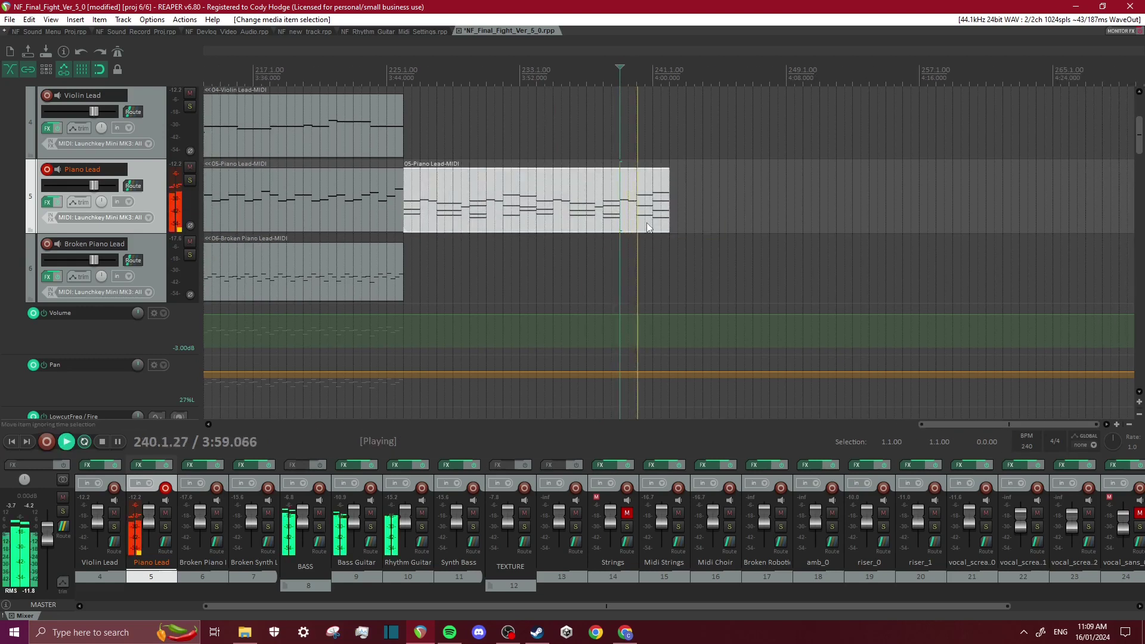
pyautogui.press('space')
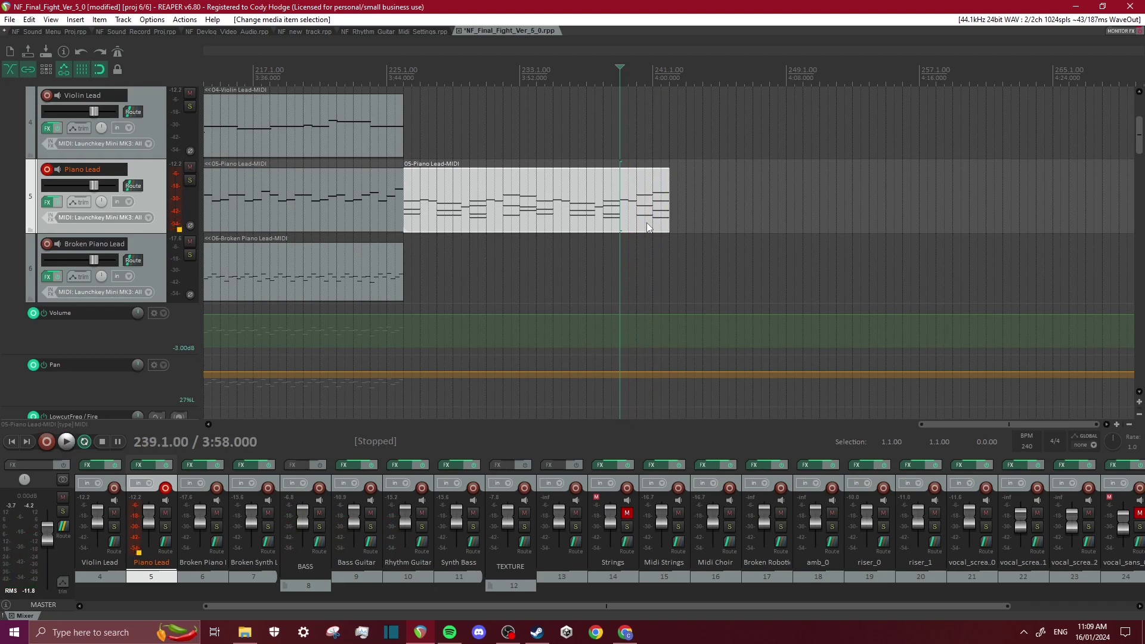
# - Move the playhead to 235.1.00 in the final Piano Lead clip and unmute the Distorted Drums track
pyautogui.scroll(-5, 648, 227)
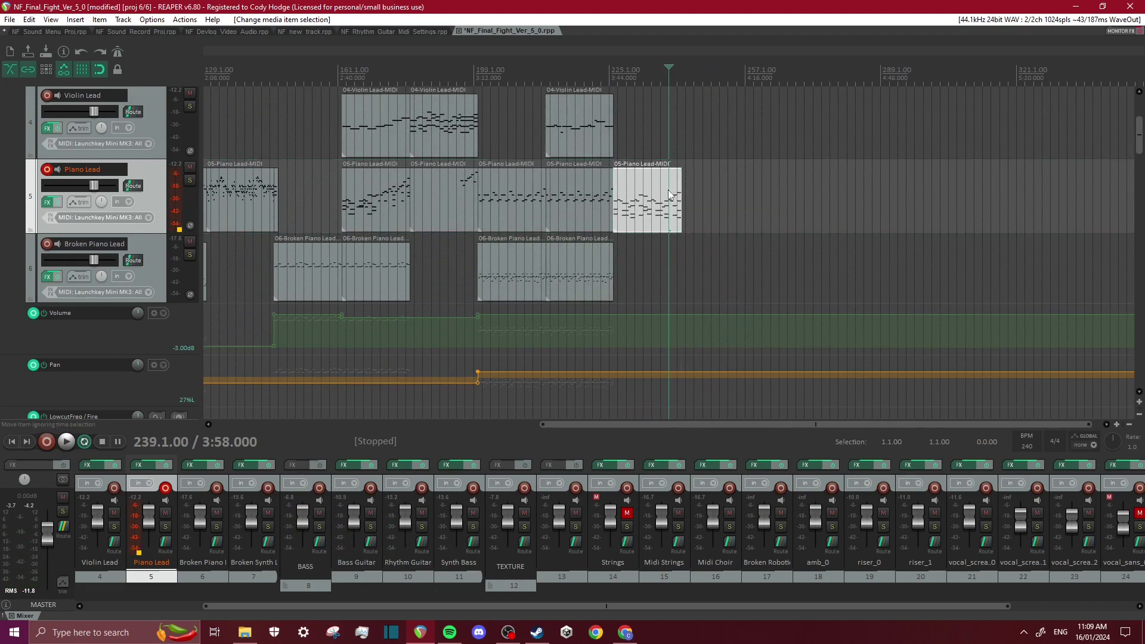
pyautogui.click(653, 197)
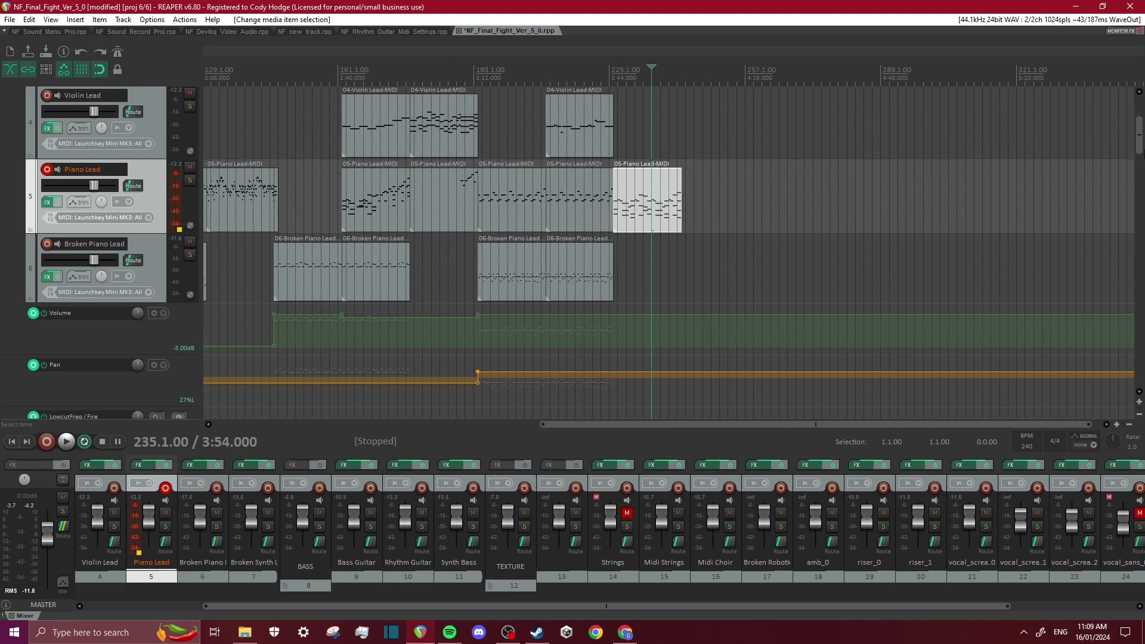
pyautogui.moveTo(1140, 141); pyautogui.dragTo(276, 289)
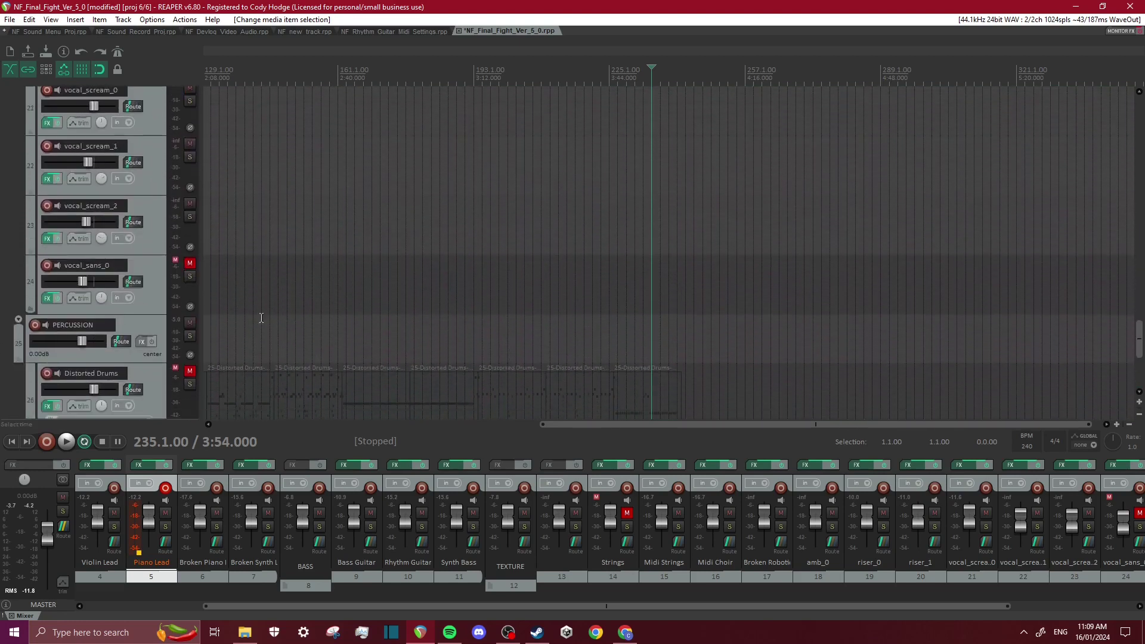
pyautogui.click(189, 371)
# - Return the playhead to the start of the project at 1.1.00
pyautogui.moveTo(1139, 339); pyautogui.dragTo(1132, 128)
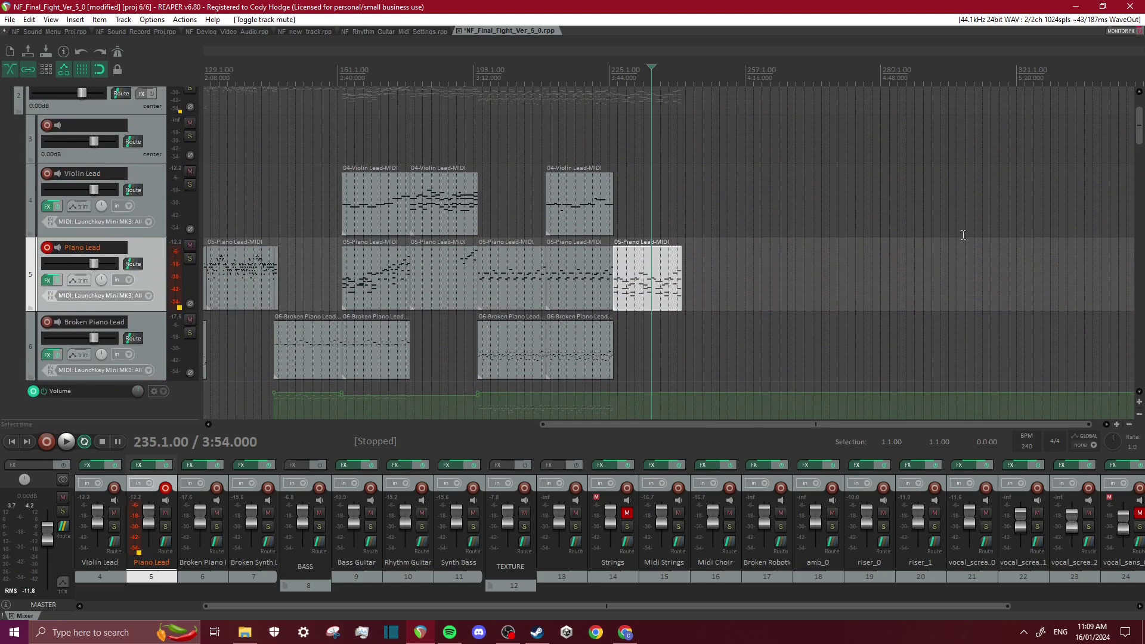
pyautogui.scroll(2, 791, 263)
pyautogui.scroll(-4, 439, 144)
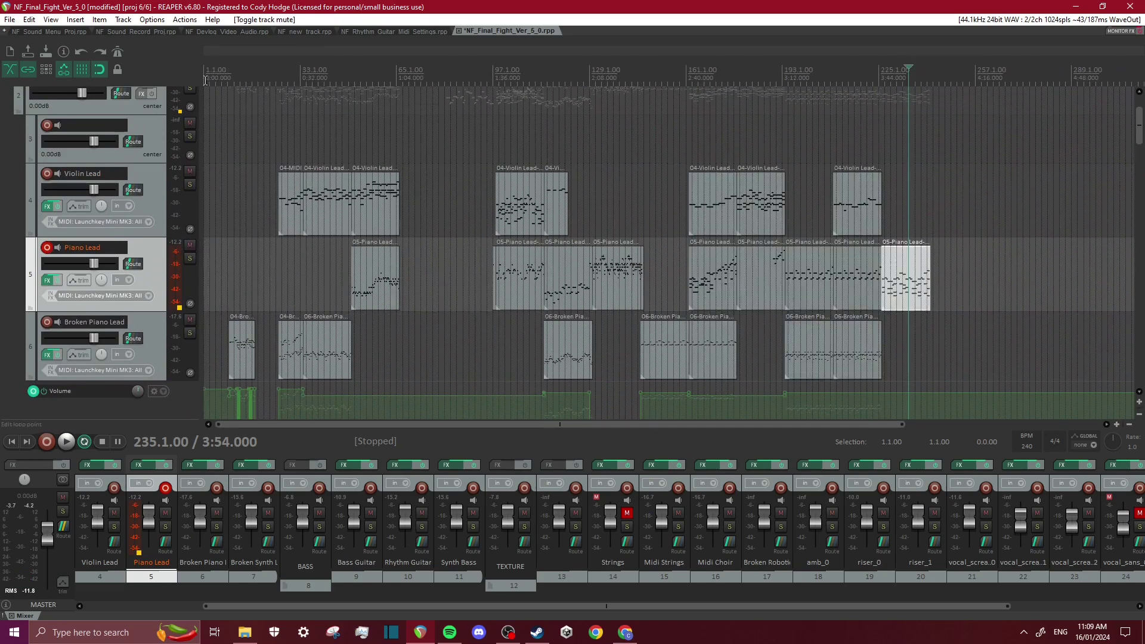
pyautogui.press('Home')
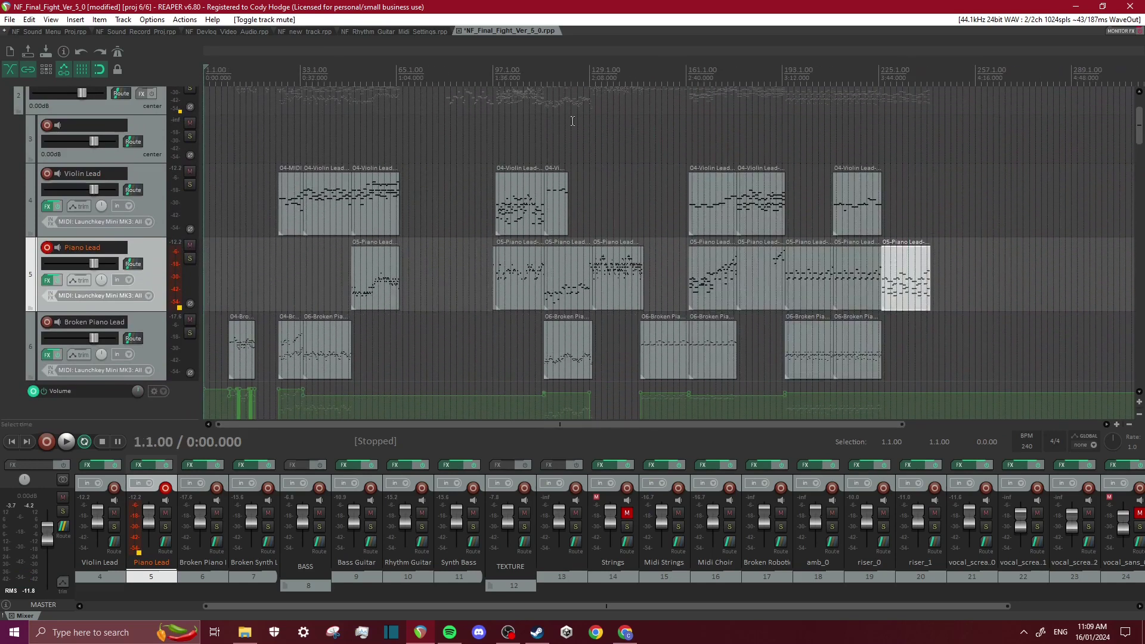